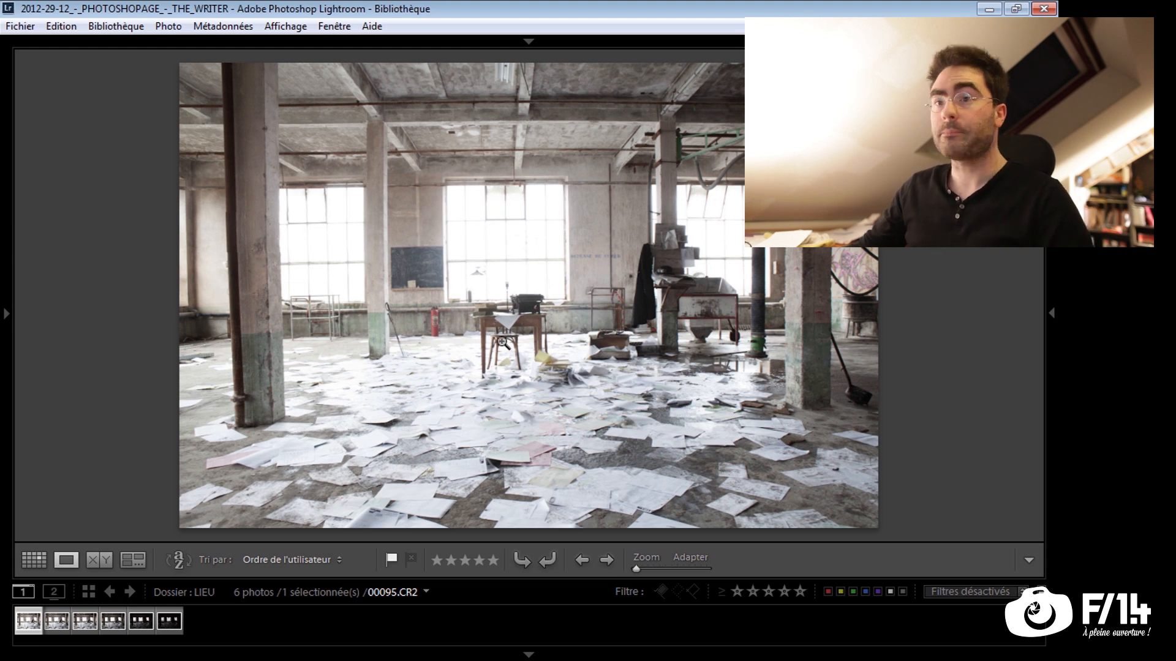
# Compare the bright and dark exposures of the empty workshop in the LIEU folder, ending on 00095.CR2
pyautogui.click(169, 621)
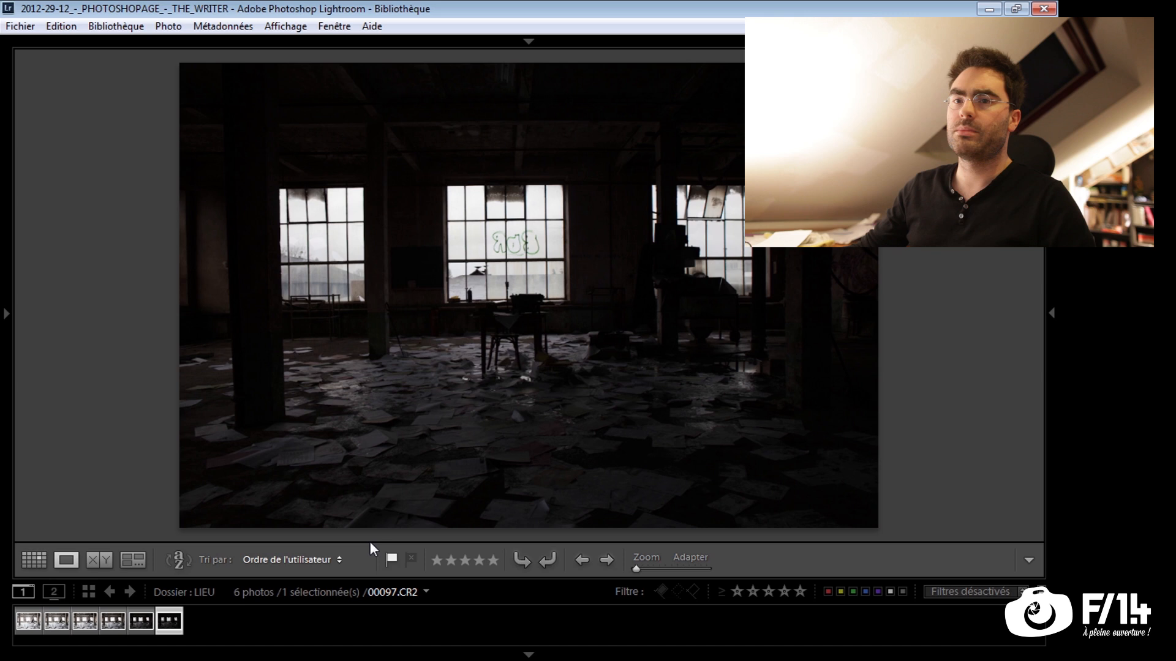
pyautogui.click(22, 622)
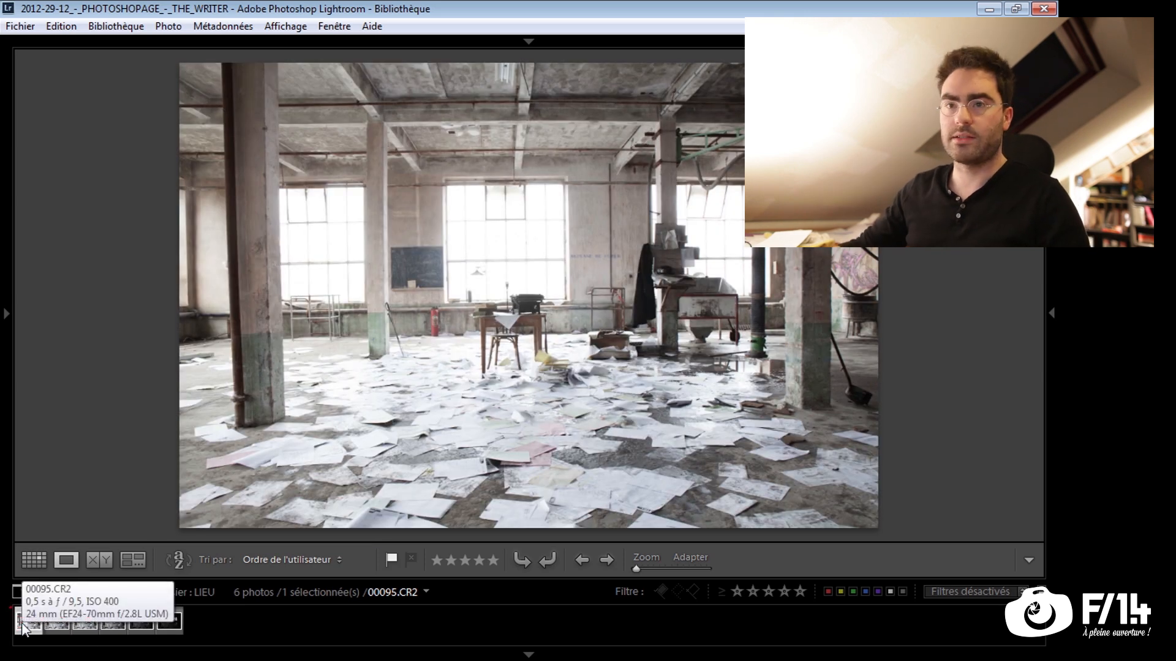
pyautogui.press('Right')
pyautogui.press('Right')
pyautogui.press('Right')
pyautogui.press('Right')
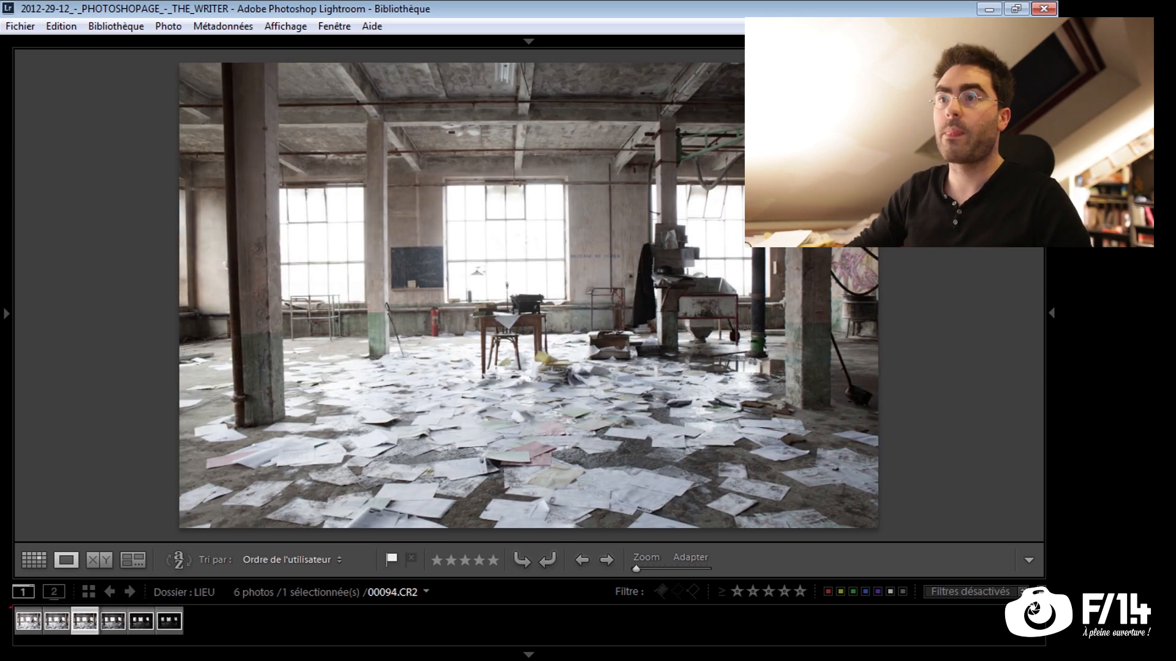
pyautogui.press('Right')
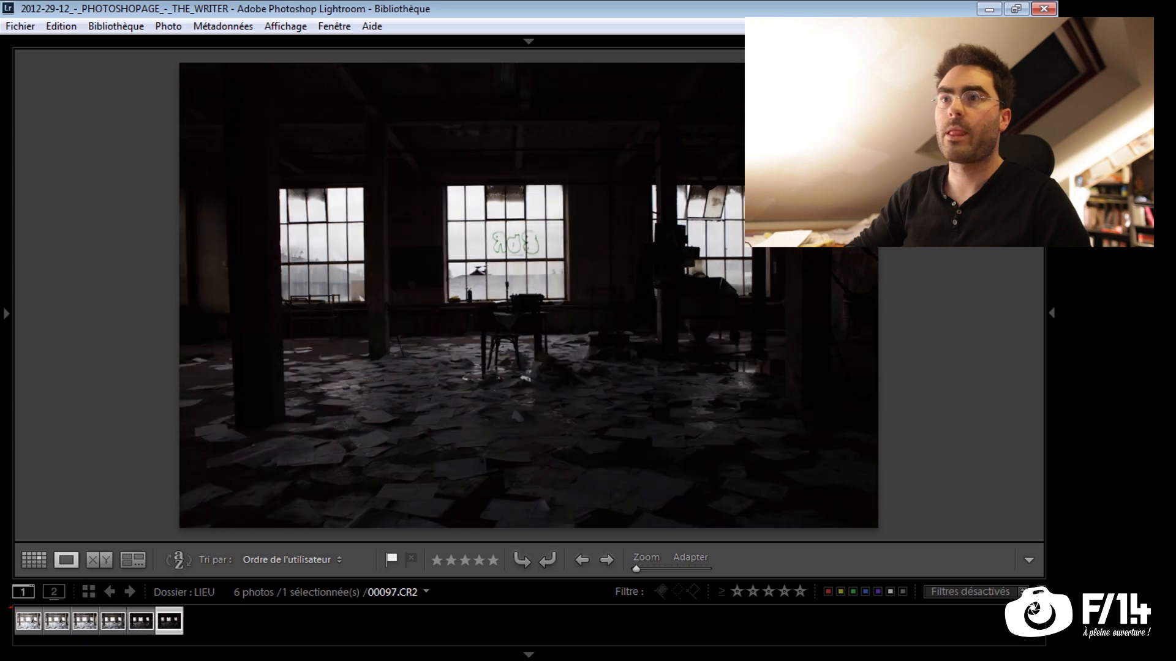
pyautogui.press('Left')
pyautogui.press('Left')
pyautogui.press('Left')
pyautogui.press('Left')
pyautogui.press('Left')
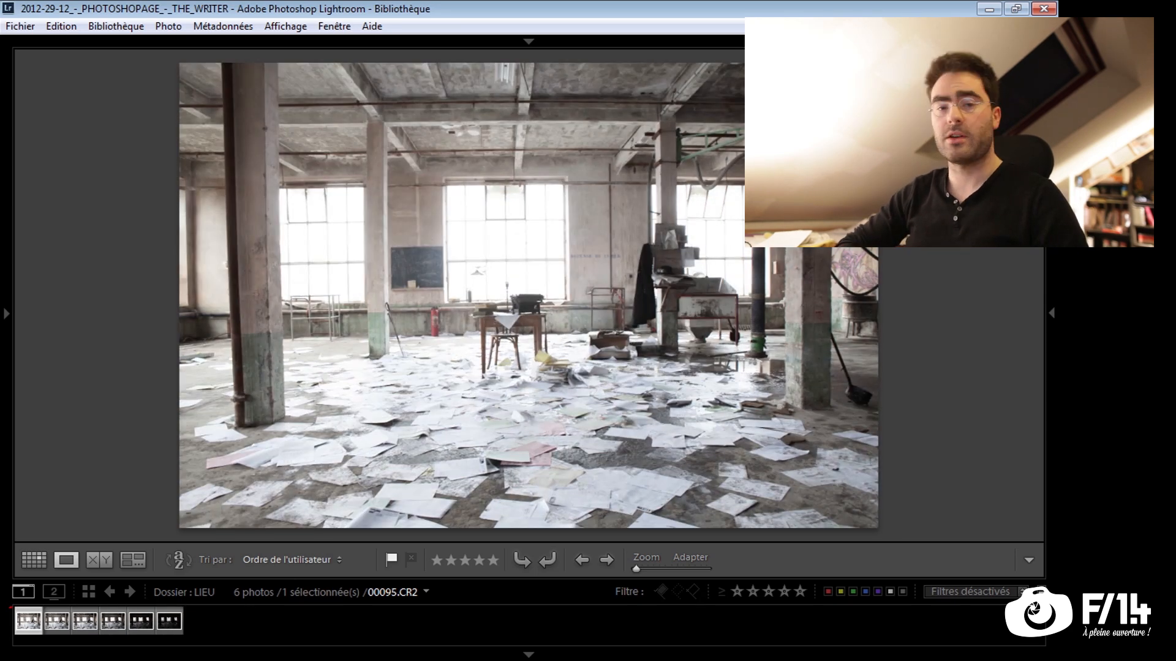
# Open the first photo of the FEUILLE folder enlarged from its grid and advance through the series
pyautogui.press('g')
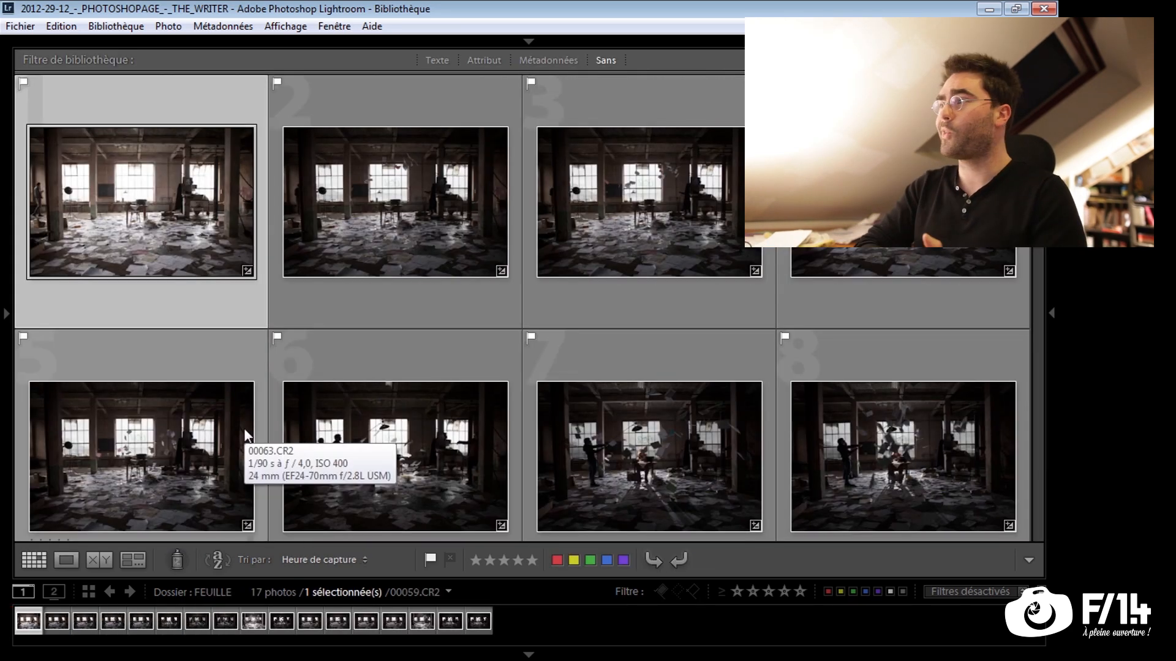
pyautogui.doubleClick(188, 208)
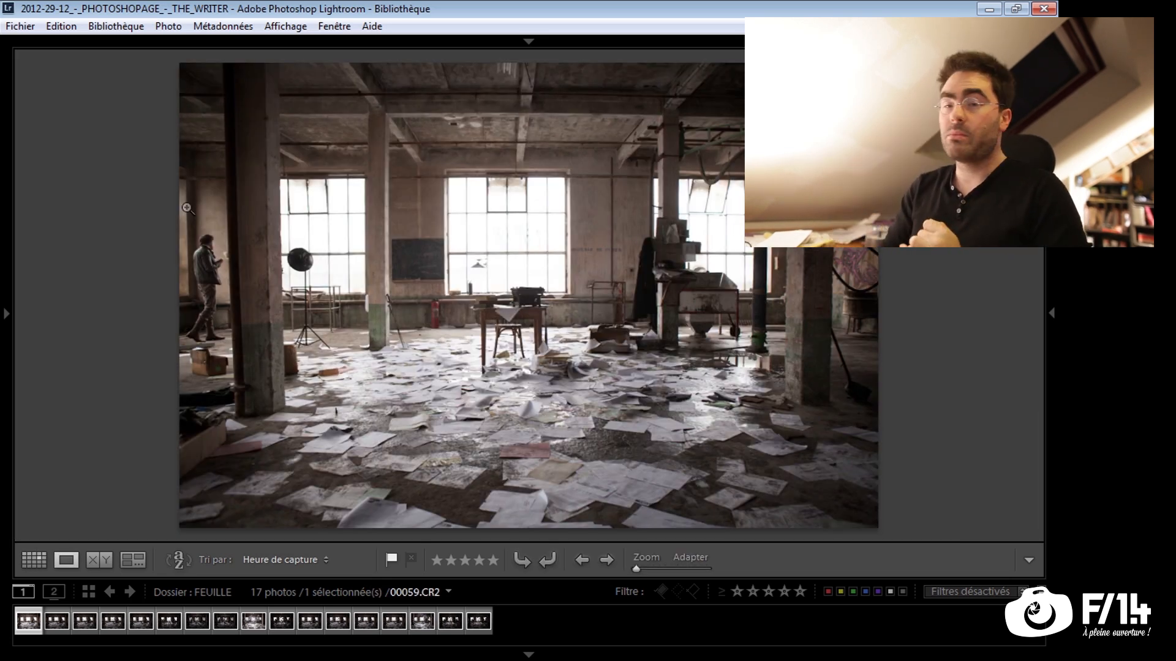
pyautogui.press('Right')
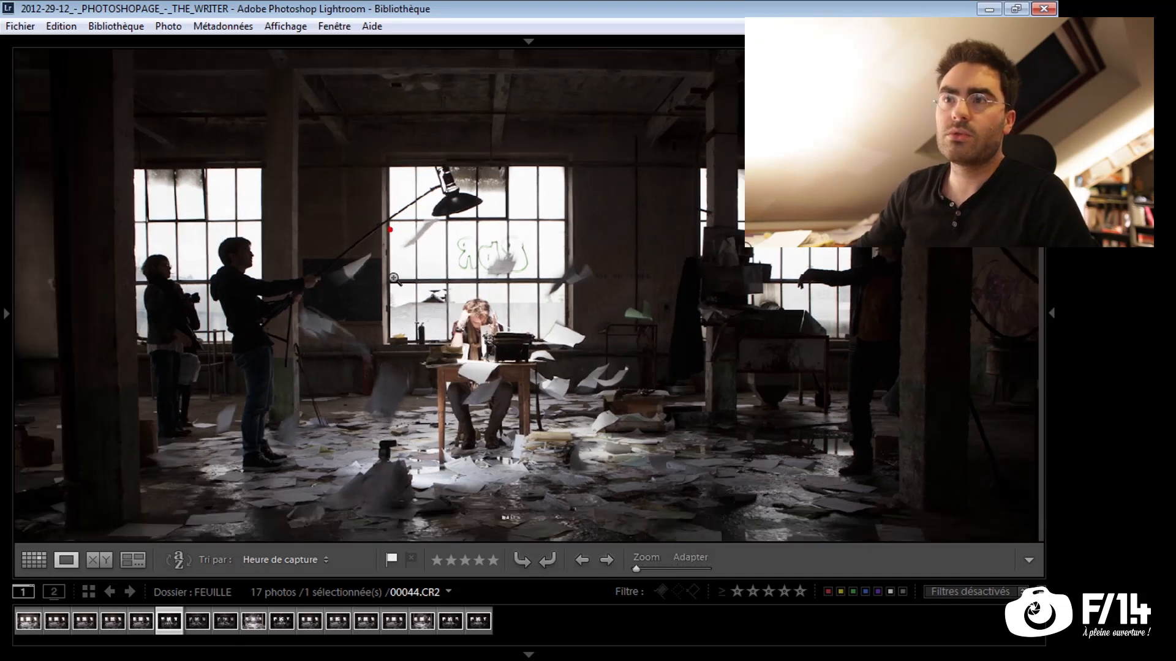
# Examine 00044.CR2 at 1:1 zoom around the window, the flying sheets and the seated man
pyautogui.moveTo(659, 568)
pyautogui.mouseDown()
pyautogui.moveTo(640, 567)
pyautogui.moveTo(679, 570)
pyautogui.mouseUp()
pyautogui.moveTo(339, 333); pyautogui.dragTo(357, 386)
pyautogui.moveTo(737, 228); pyautogui.dragTo(566, 284)
pyautogui.click(595, 292)
pyautogui.click(514, 241)
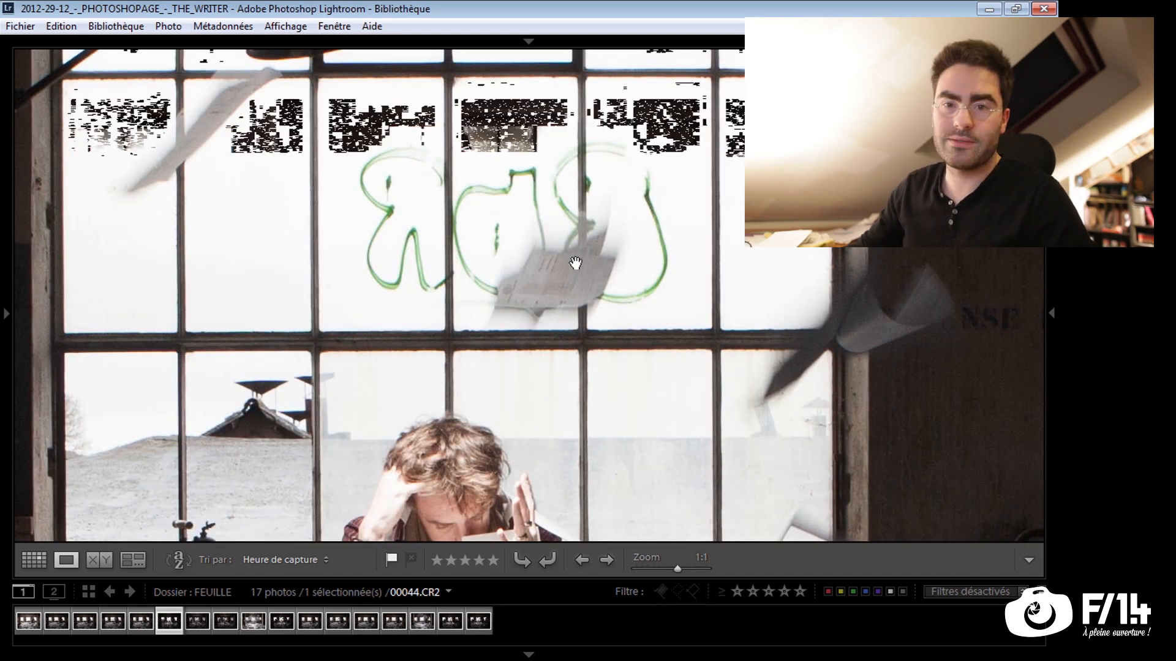
pyautogui.moveTo(644, 282); pyautogui.dragTo(614, 279)
pyautogui.click(615, 279)
pyautogui.click(425, 263)
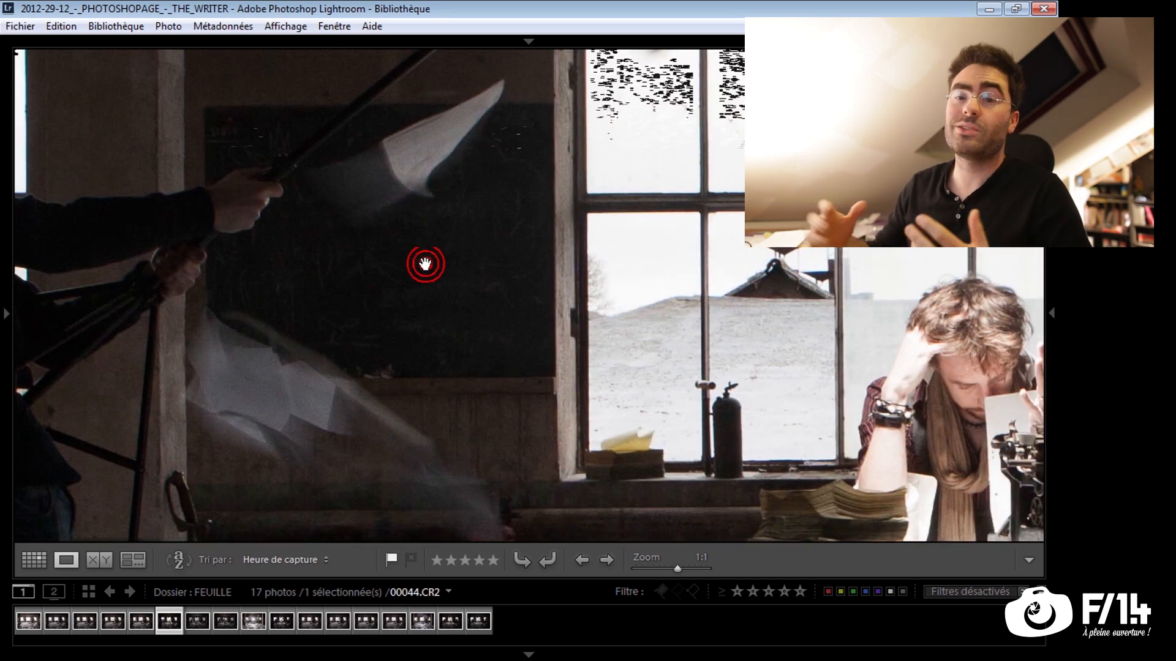
pyautogui.moveTo(800, 152); pyautogui.dragTo(305, 301)
pyautogui.moveTo(571, 269); pyautogui.dragTo(574, 262)
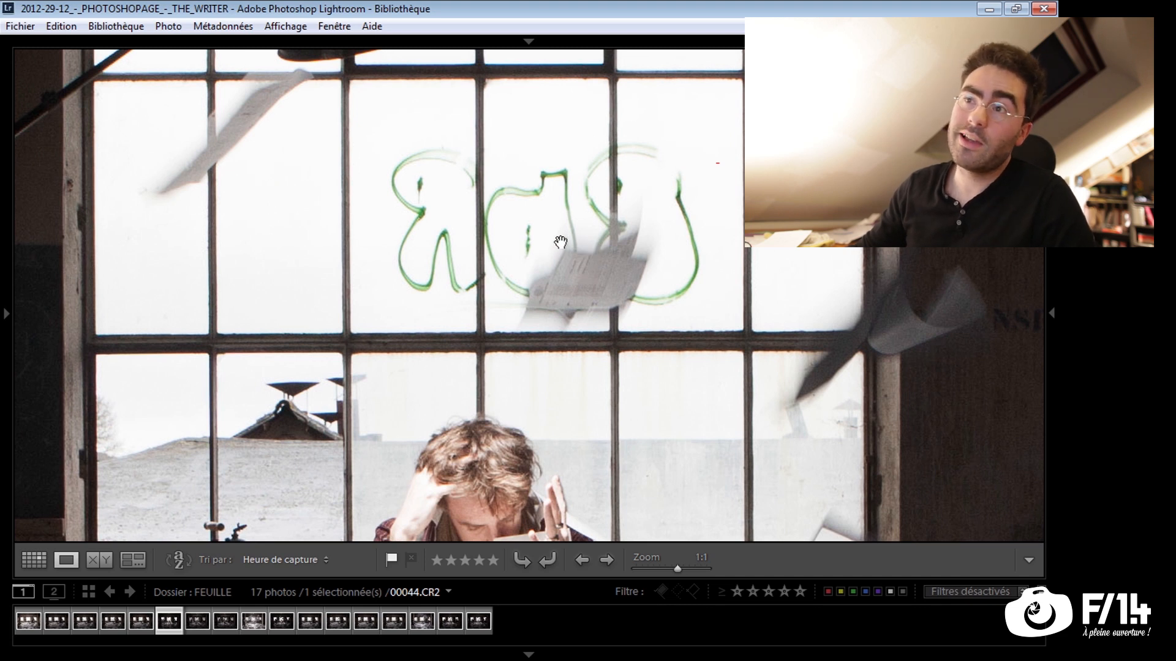
pyautogui.moveTo(733, 274); pyautogui.dragTo(671, 267)
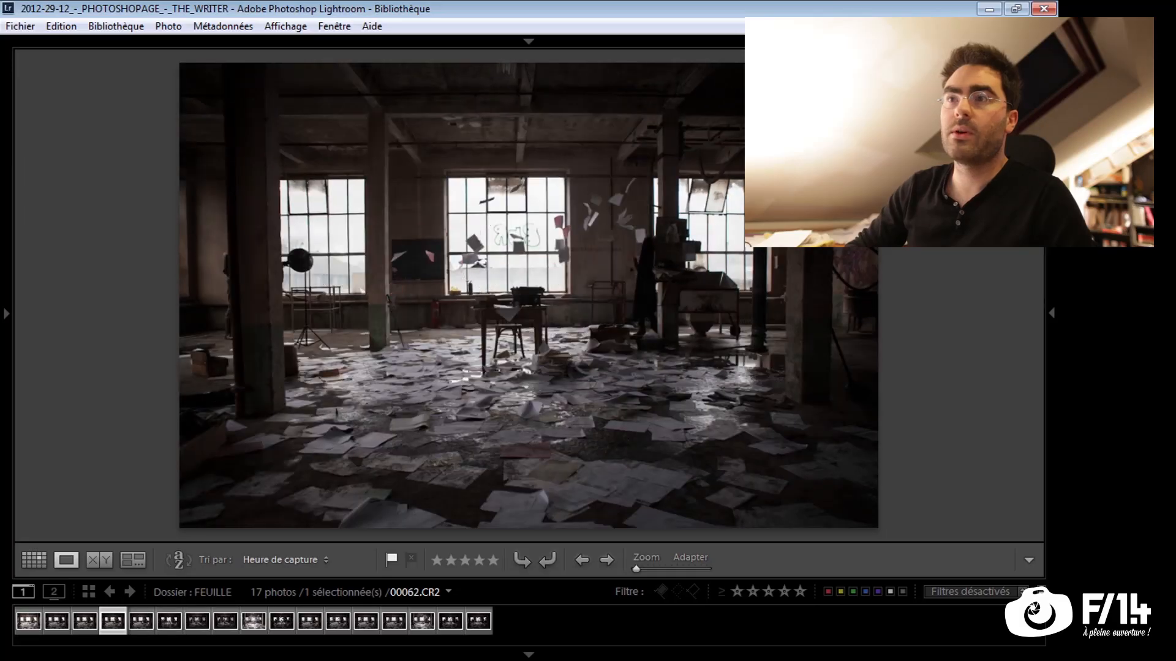
# Review the flying-paper shots in the FEUILLE folder, comparing neighbouring photos up to 00056.CR2
pyautogui.press('Left')
pyautogui.press('Right')
pyautogui.press('Right')
pyautogui.press('Right')
pyautogui.press('Right')
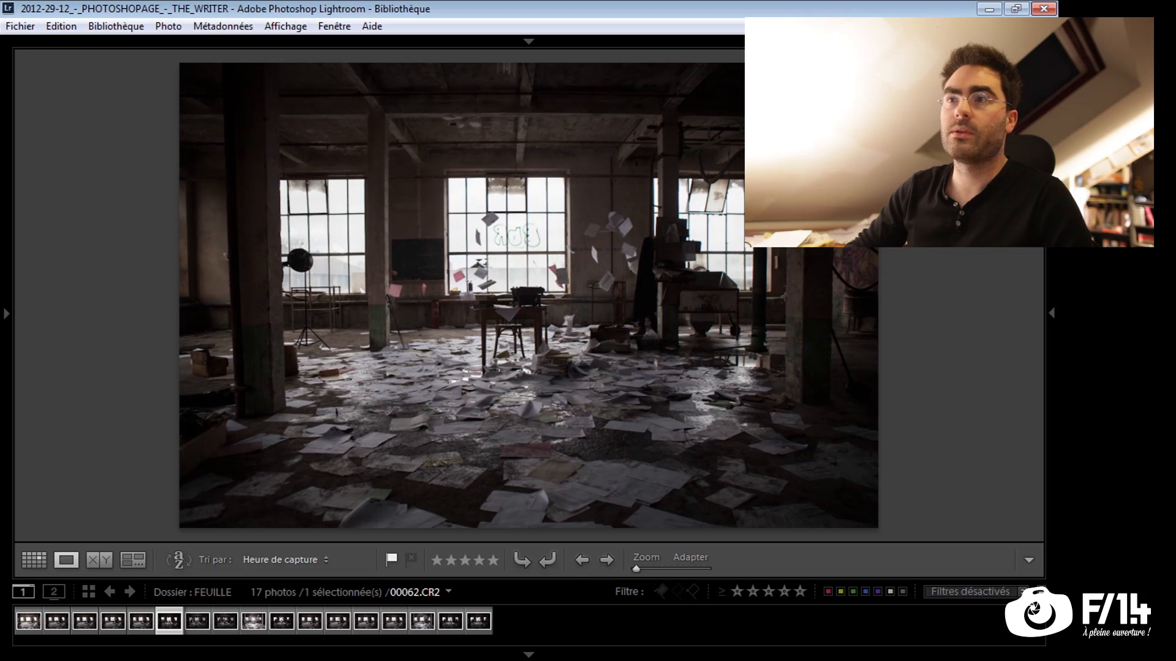
pyautogui.press('Right')
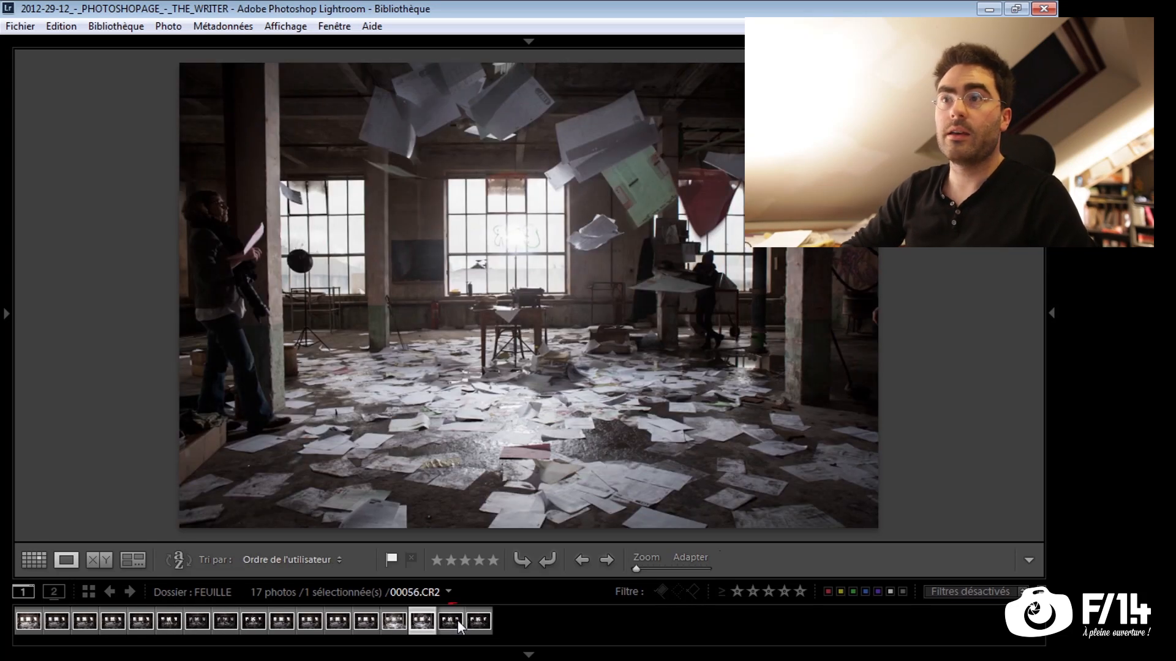
pyautogui.press('Left')
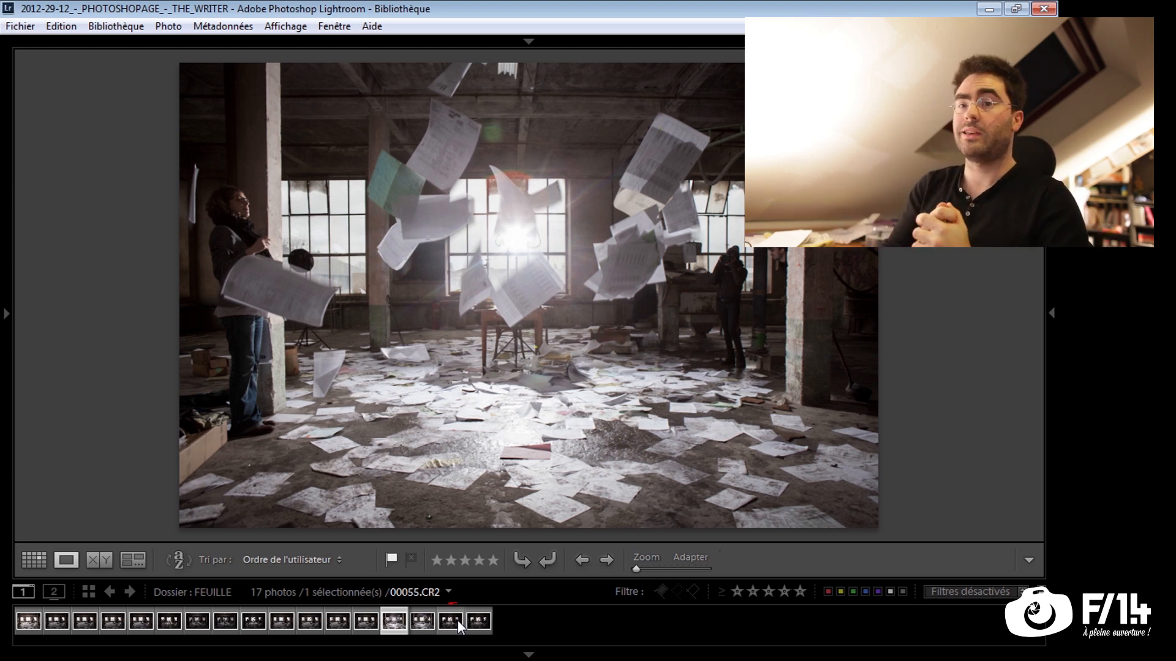
pyautogui.press('Right')
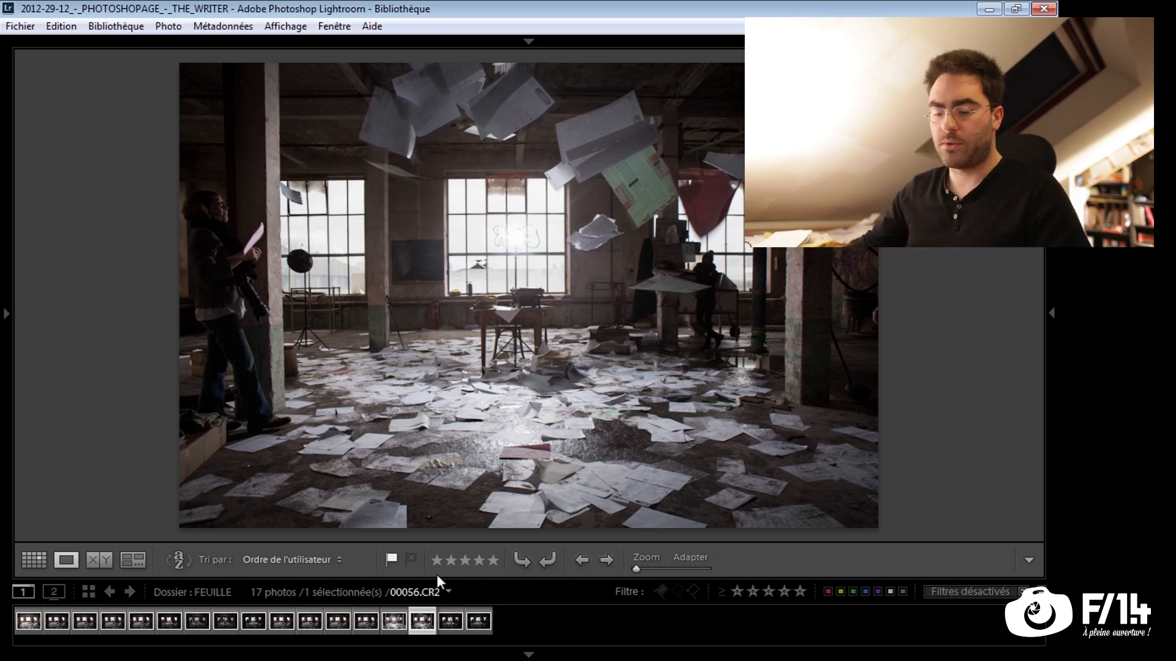
# Select every photo in the FEUILLE folder's grid except the first one
pyautogui.press('g')
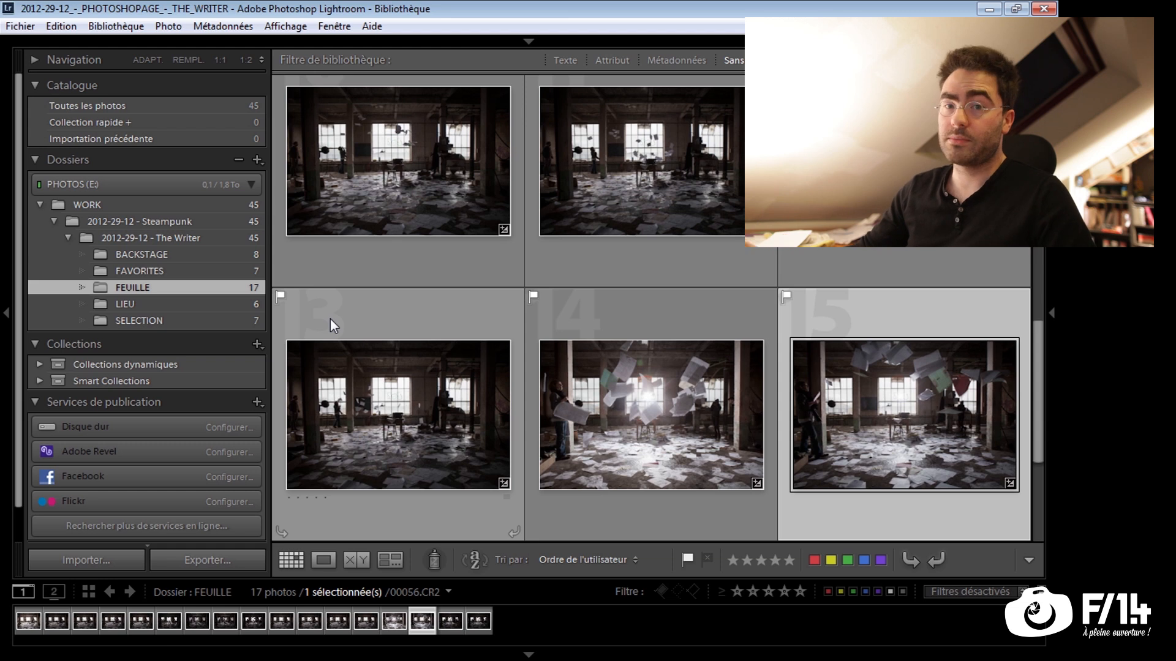
pyautogui.click(498, 208)
pyautogui.scroll(10, 499, 208)
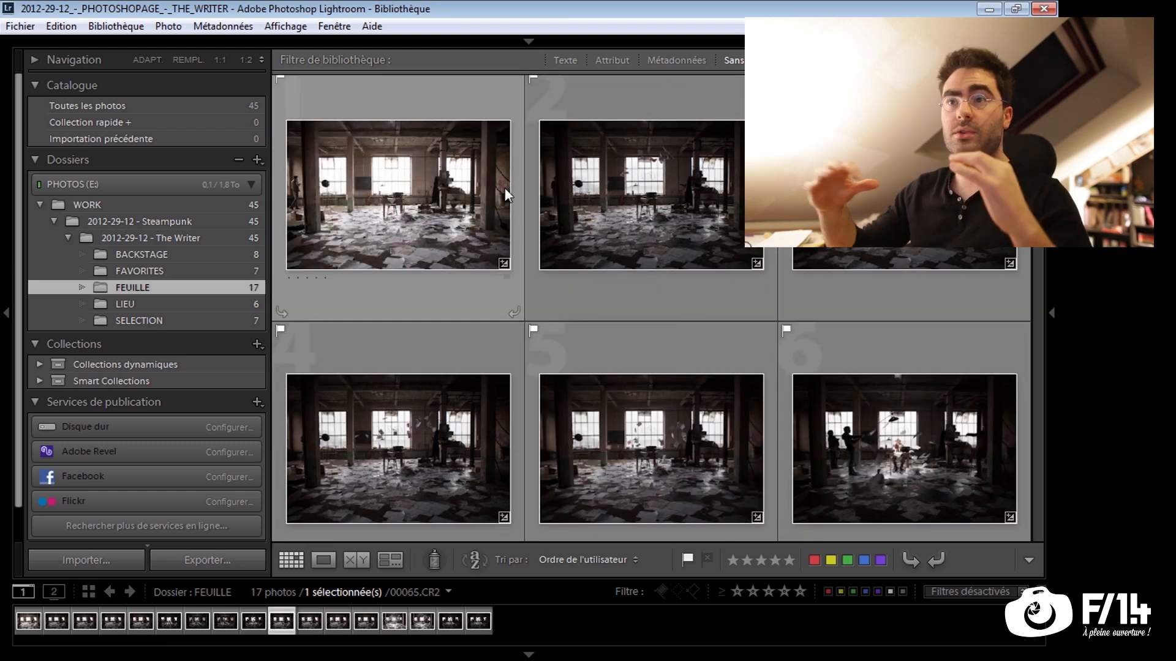
pyautogui.scroll(-5, 523, 242)
pyautogui.scroll(5, 524, 242)
pyautogui.hotkey('ctrl', 'a')
pyautogui.keyDown('ctrl'); pyautogui.click(372, 235); pyautogui.keyUp('ctrl')
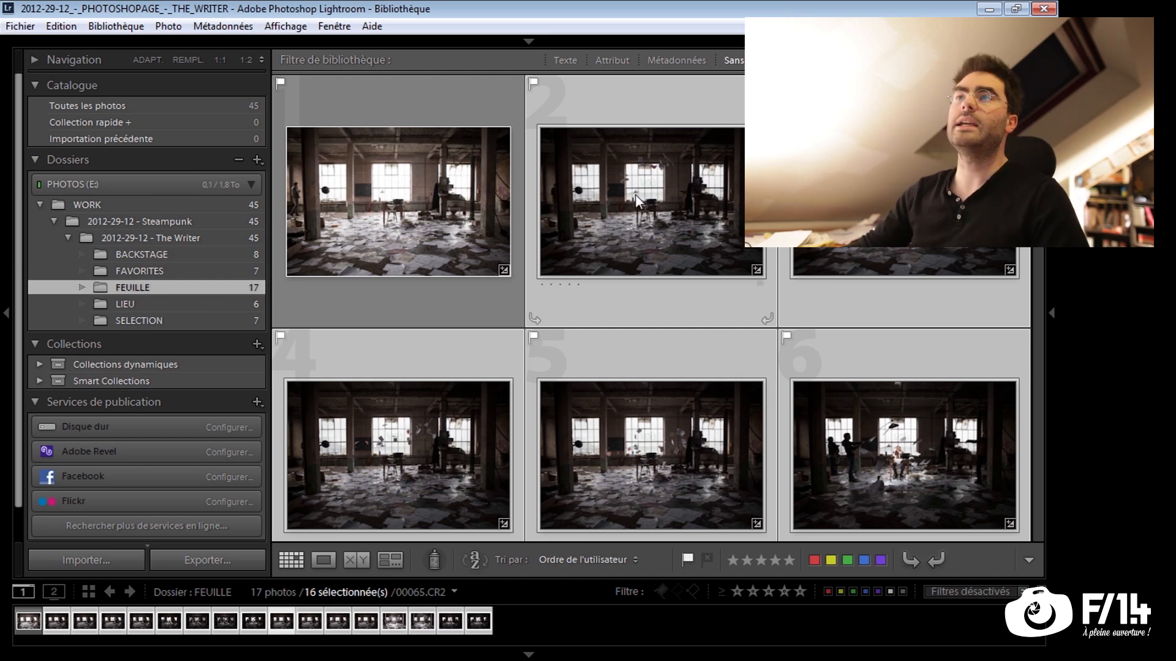
# Open the selected photos as layers in one Photoshop document and enlarge the layer list to look through them
pyautogui.rightClick(620, 164)
pyautogui.moveTo(703, 300)
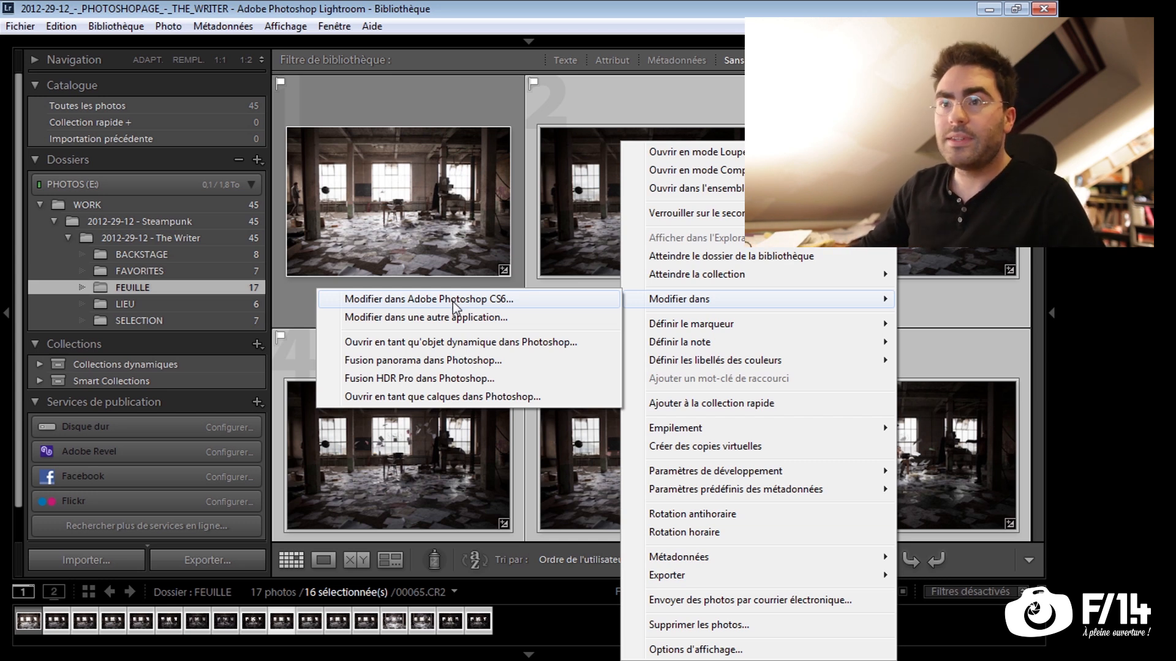
pyautogui.click(458, 397)
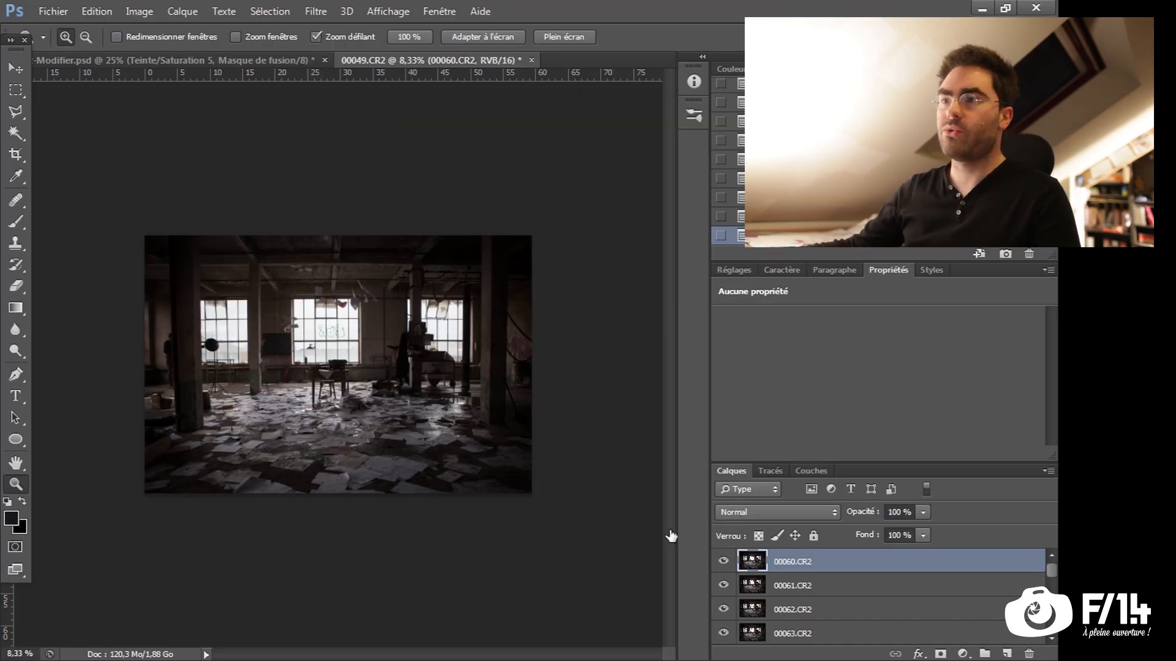
pyautogui.moveTo(979, 462); pyautogui.dragTo(980, 355)
pyautogui.moveTo(1052, 531); pyautogui.dragTo(1052, 605)
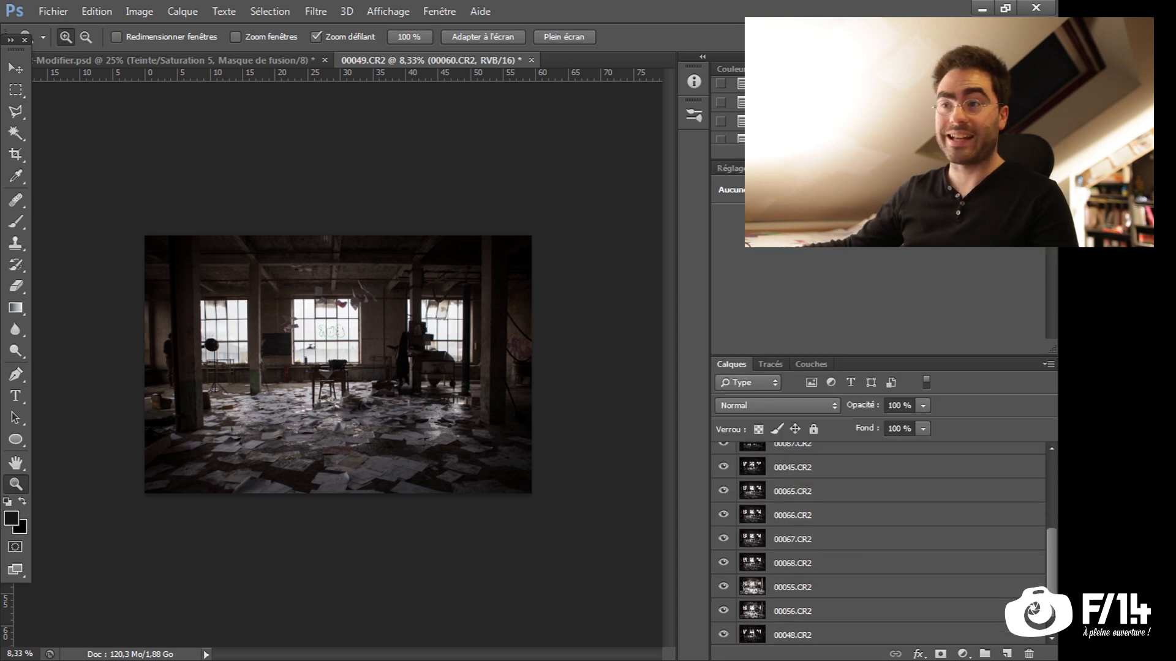
pyautogui.scroll(3, 806, 530)
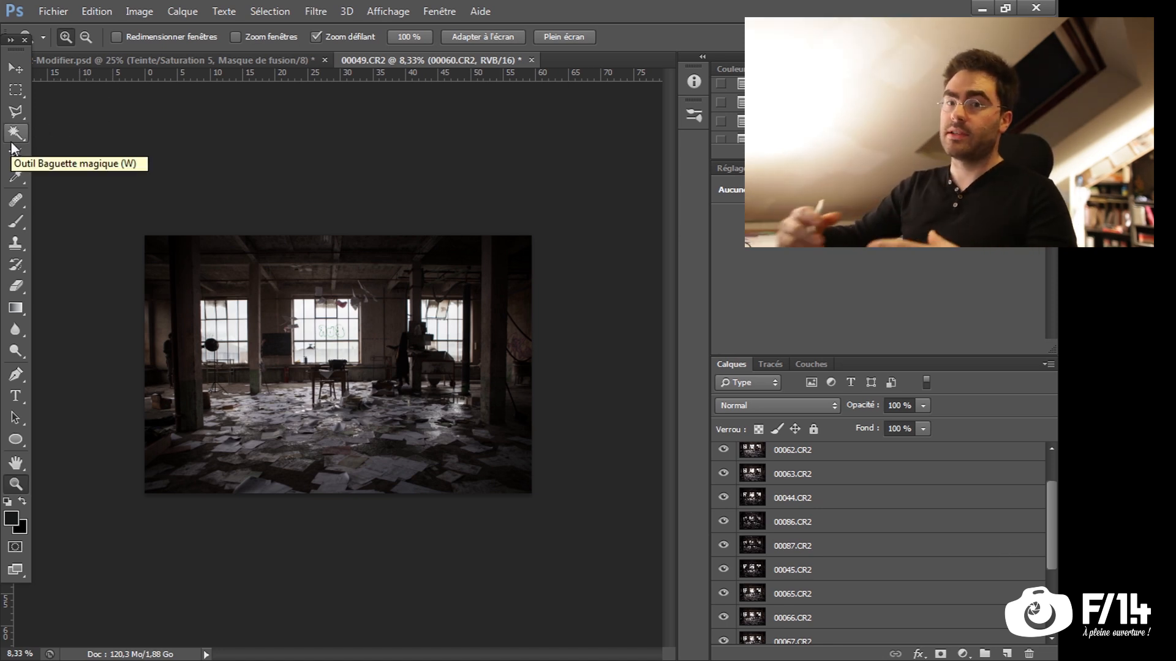
# Load the JPG files from the feuilles folder, 00044.jpg to 00087.jpg, as a stack with the file-stack script
pyautogui.click(53, 13)
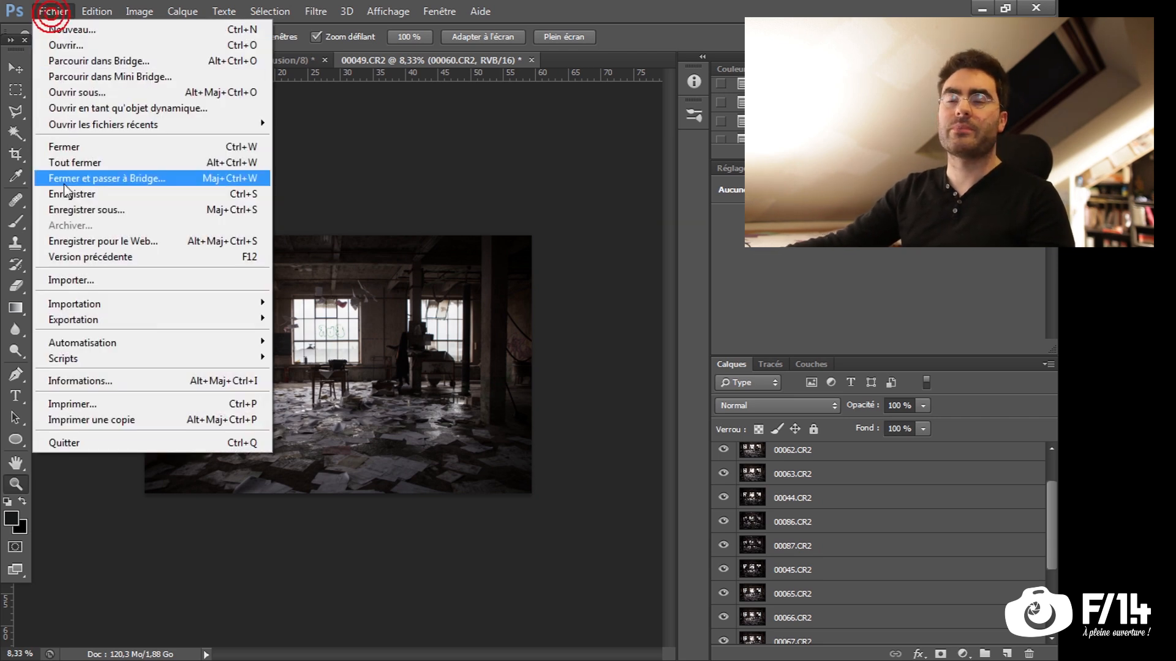
pyautogui.moveTo(149, 330)
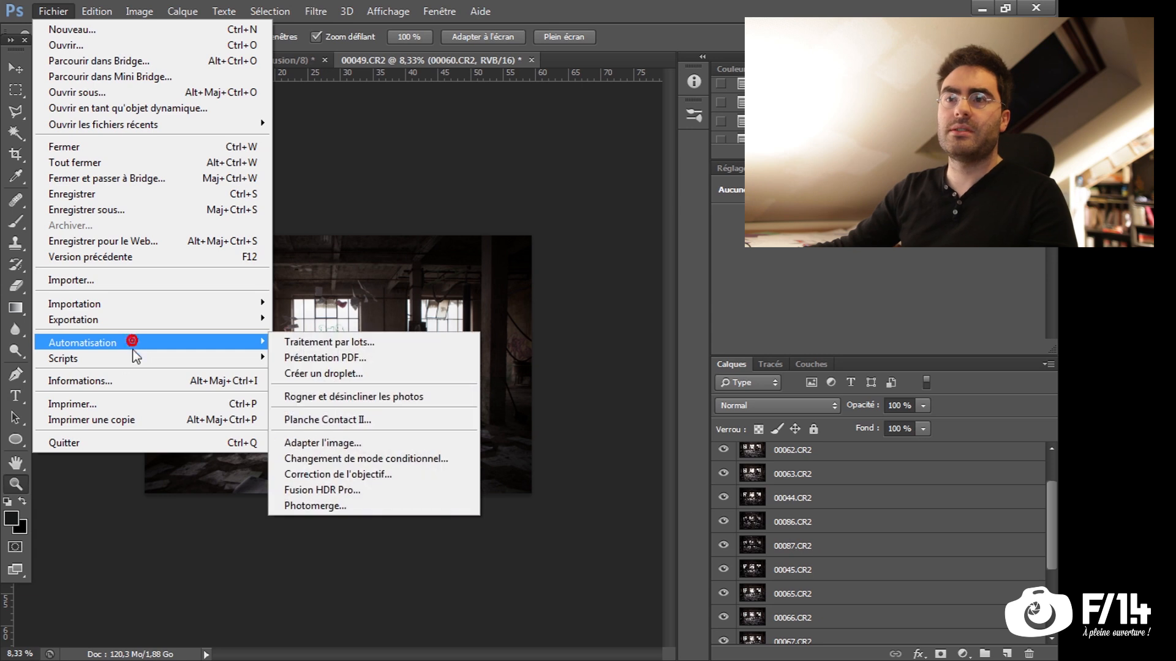
pyautogui.moveTo(149, 358)
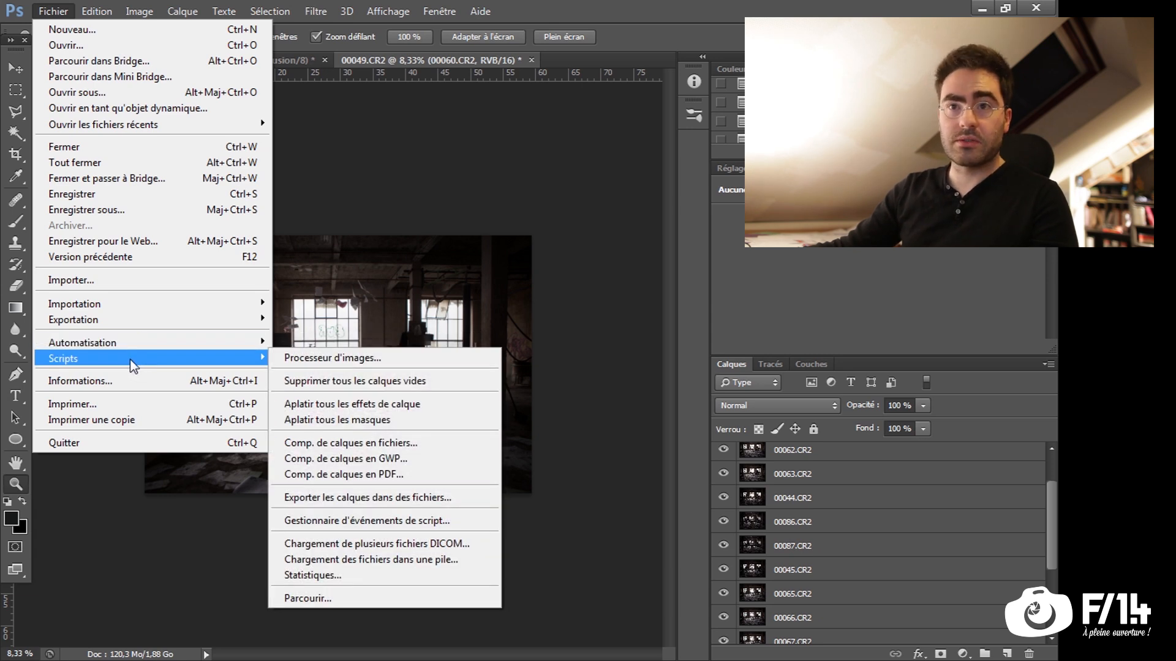
pyautogui.click(450, 560)
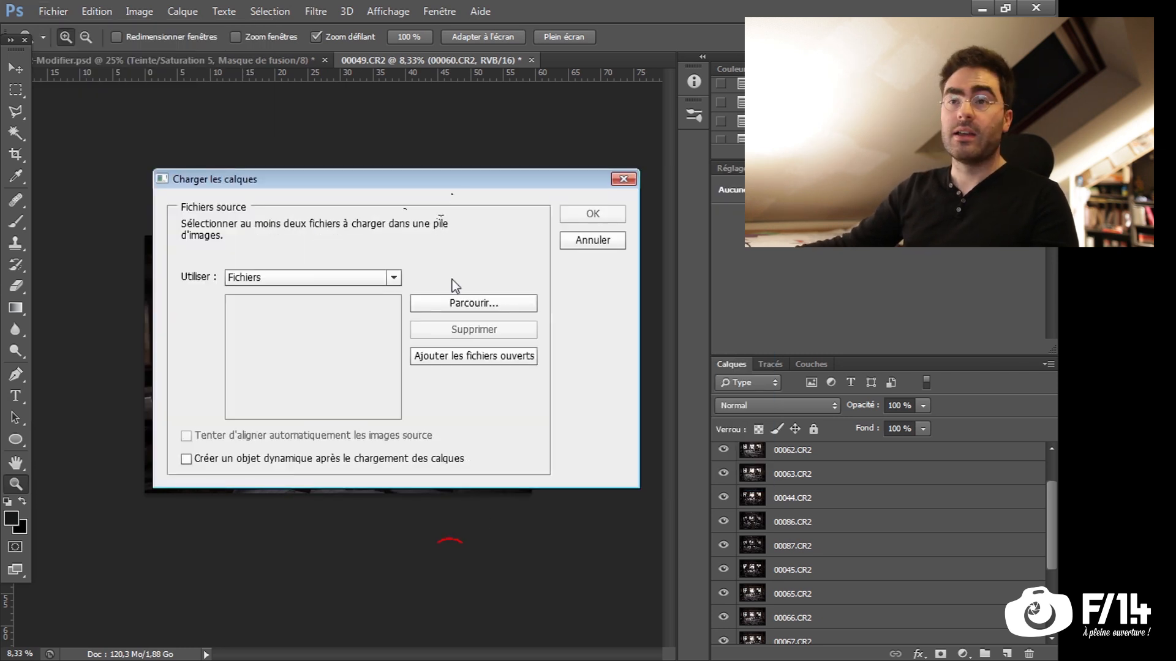
pyautogui.click(453, 305)
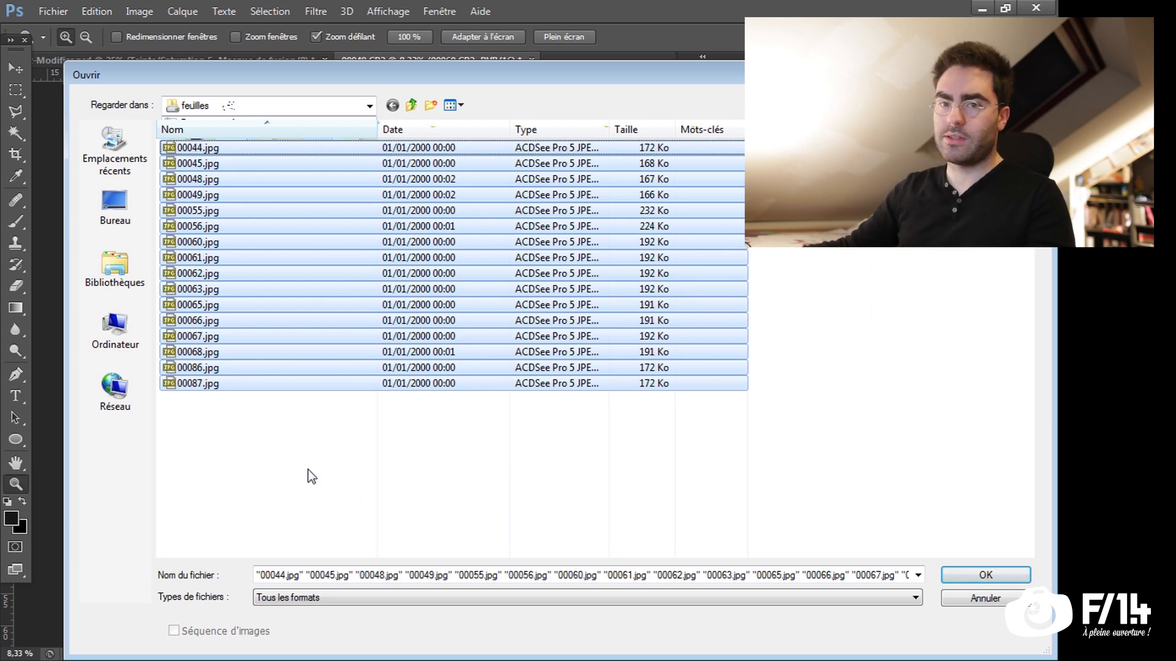
pyautogui.click(986, 575)
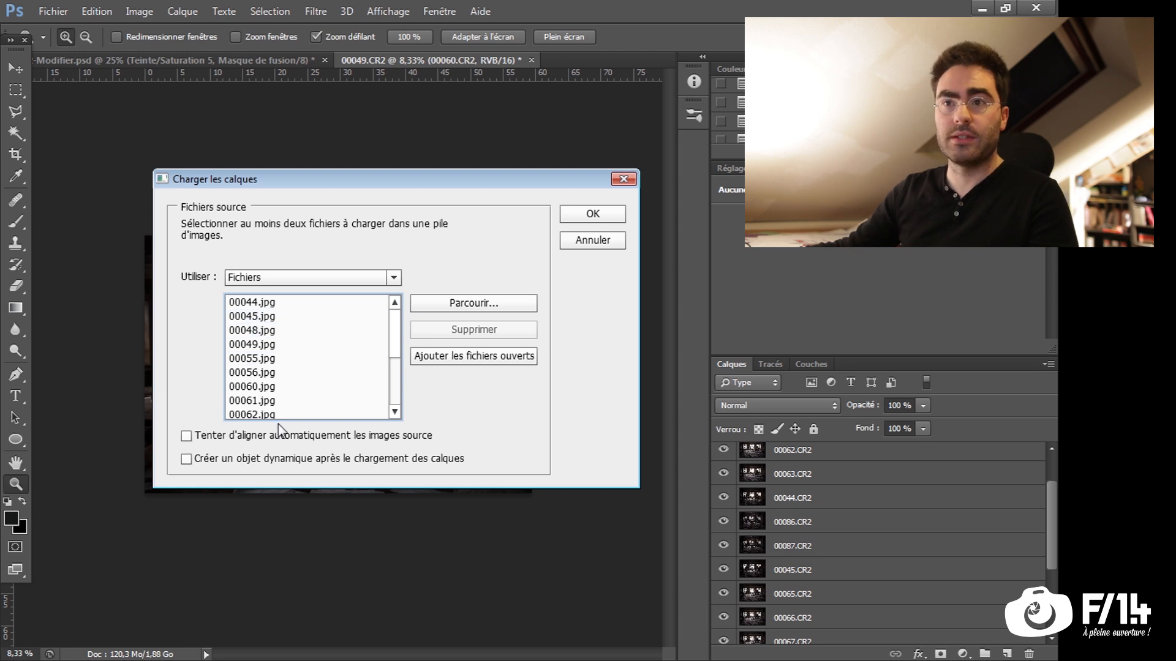
pyautogui.click(593, 216)
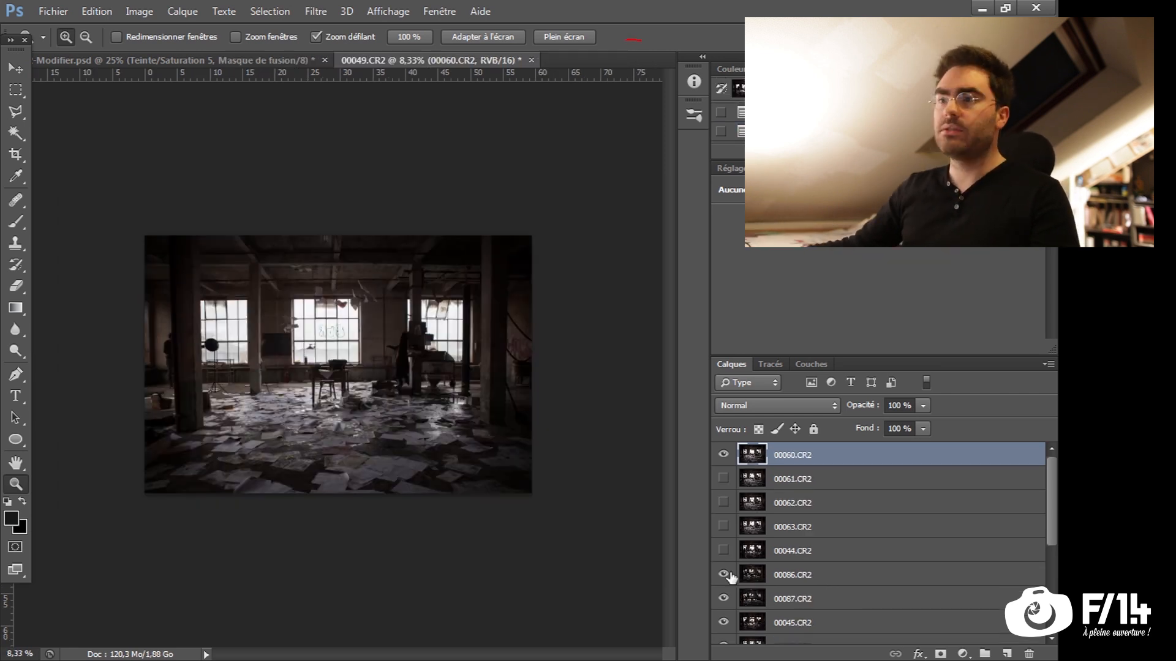
# Hide the top layers from 00060.CR2 to 00086.CR2 to compare the shots, and show them all again
pyautogui.moveTo(723, 551); pyautogui.dragTo(725, 512)
pyautogui.moveTo(723, 454); pyautogui.dragTo(727, 475)
pyautogui.click(725, 479)
pyautogui.click(723, 503)
pyautogui.click(724, 527)
pyautogui.click(723, 574)
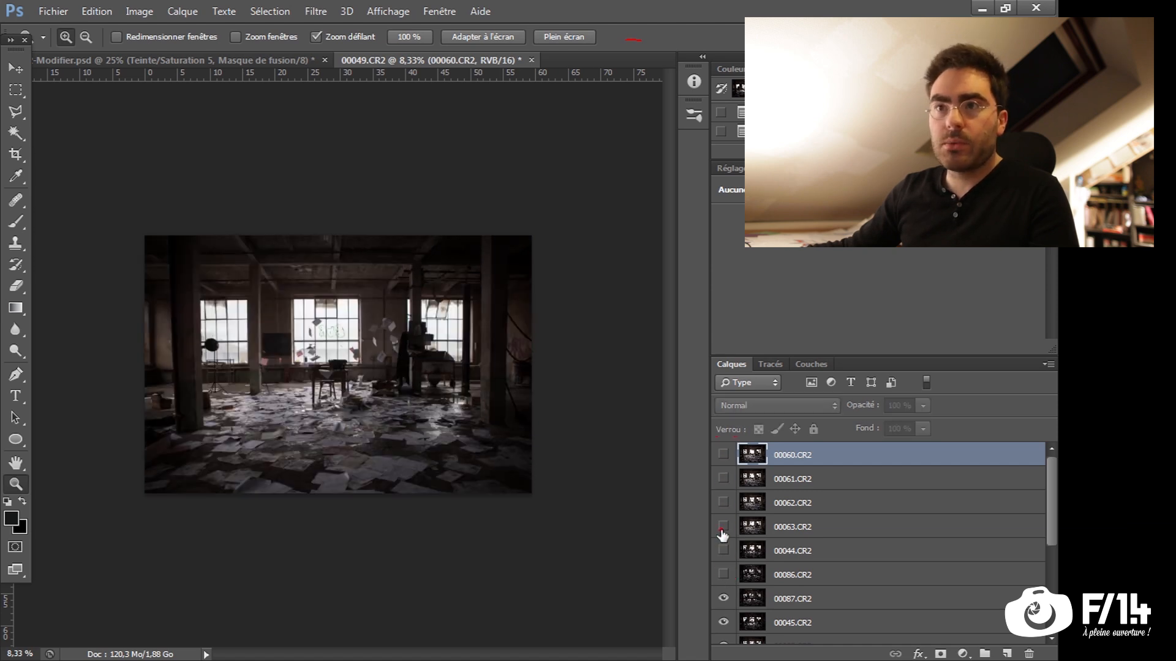
pyautogui.moveTo(724, 574); pyautogui.dragTo(724, 455)
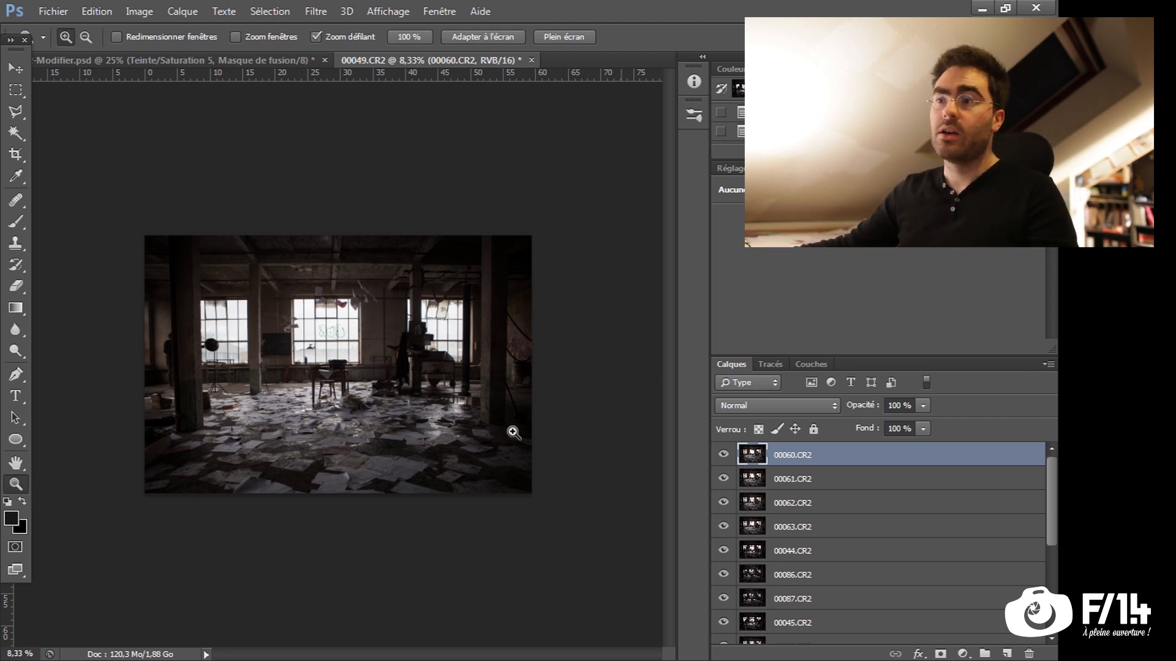
# Select all the photo layers and auto-align them with the Automatic projection
pyautogui.scroll(-5, 1048, 550)
pyautogui.keyDown('shift'); pyautogui.click(939, 631); pyautogui.keyUp('shift')
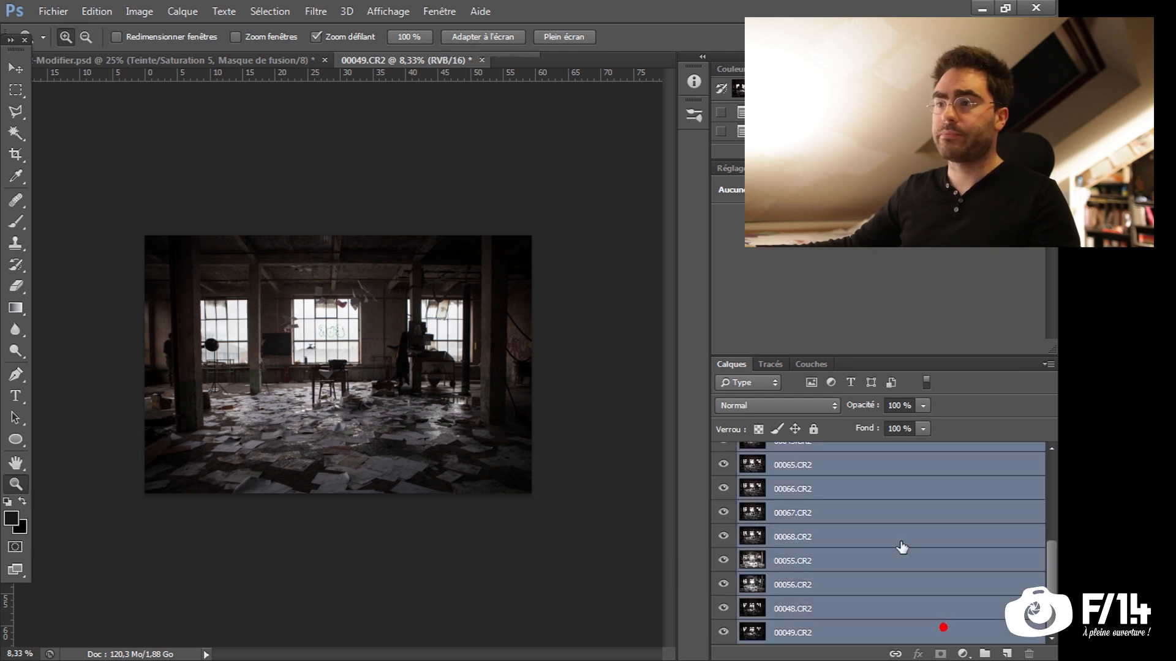
pyautogui.click(97, 12)
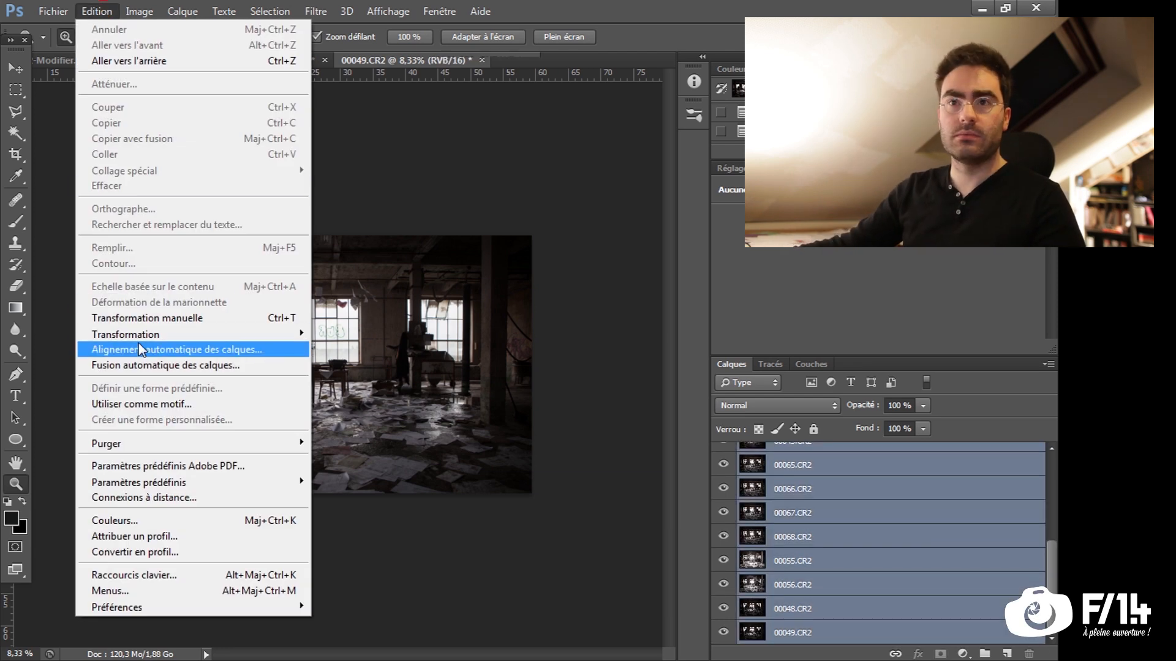
pyautogui.click(192, 351)
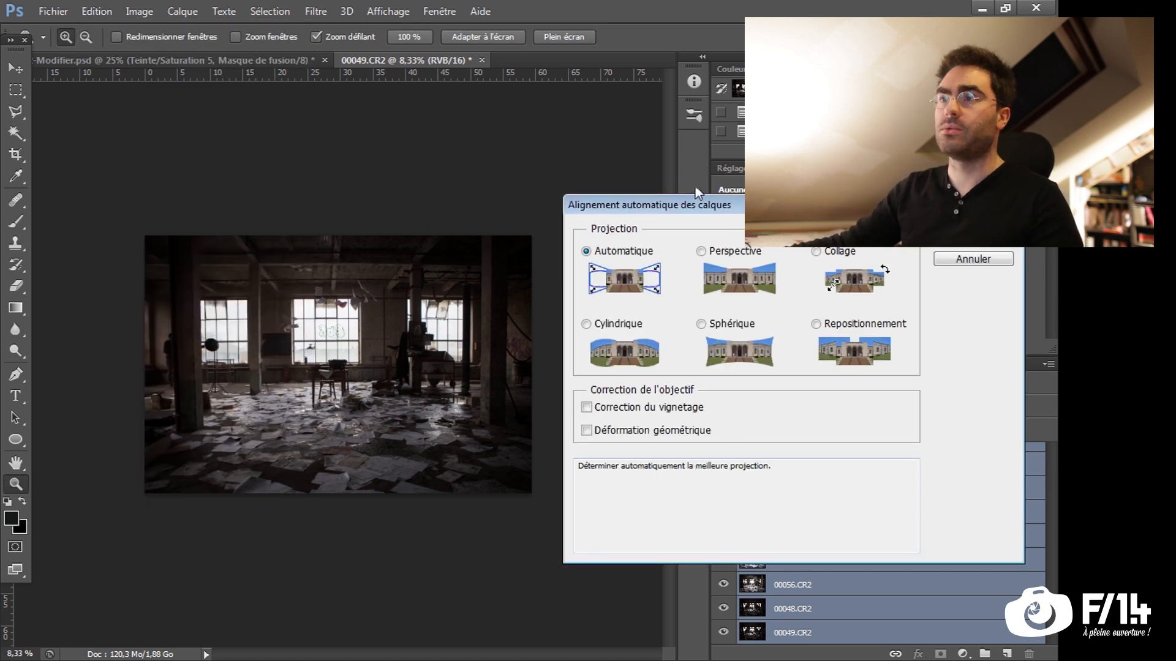
pyautogui.moveTo(436, 231); pyautogui.dragTo(372, 235)
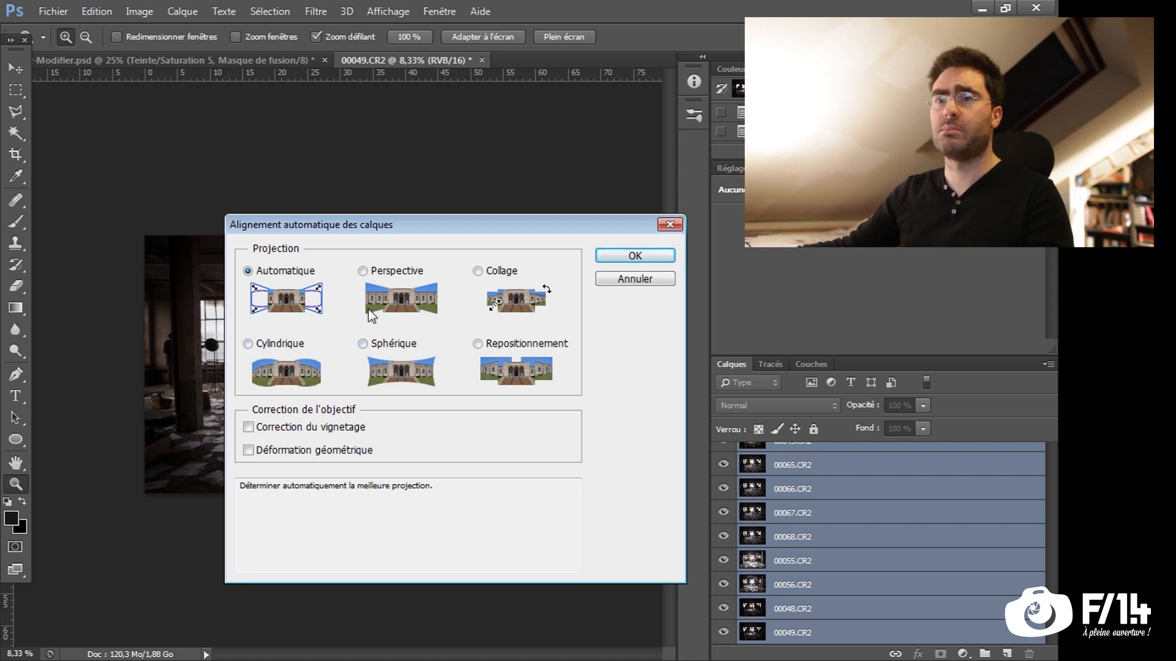
pyautogui.click(644, 258)
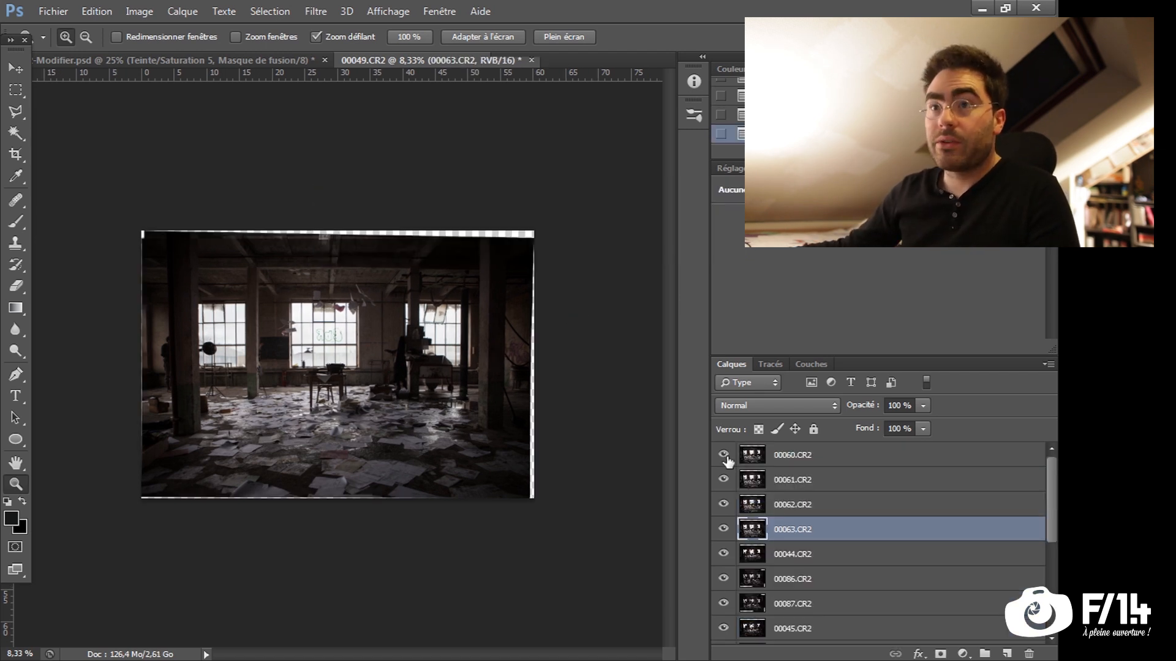
# Hide the aligned layers successively from 00060.CR2 downwards to check their alignment, and show them all again
pyautogui.moveTo(724, 455); pyautogui.dragTo(758, 640)
pyautogui.click(723, 631)
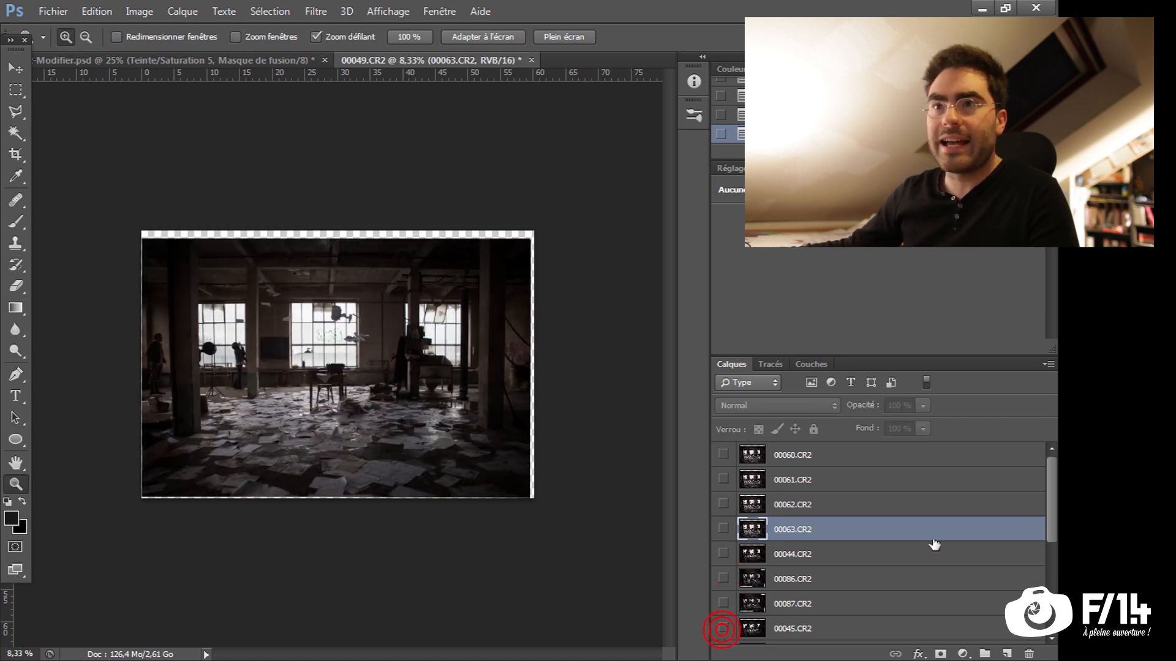
pyautogui.moveTo(1047, 508); pyautogui.dragTo(1050, 580)
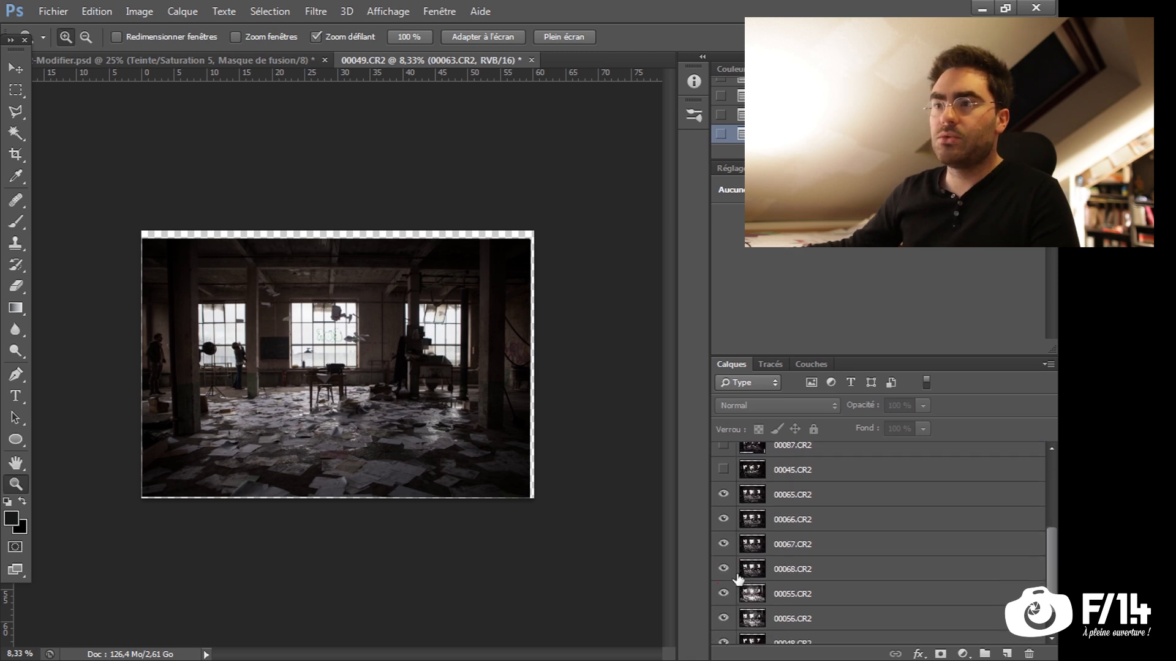
pyautogui.click(723, 495)
pyautogui.click(723, 519)
pyautogui.click(723, 544)
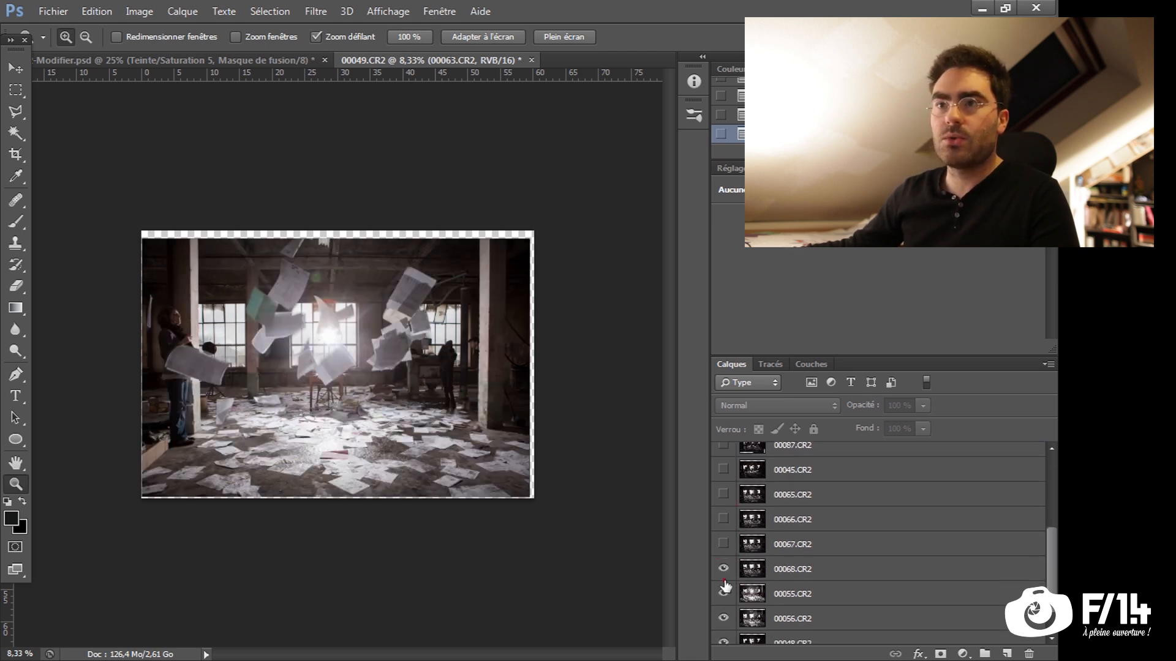
pyautogui.click(738, 612)
pyautogui.moveTo(725, 616); pyautogui.dragTo(723, 569)
pyautogui.click(723, 618)
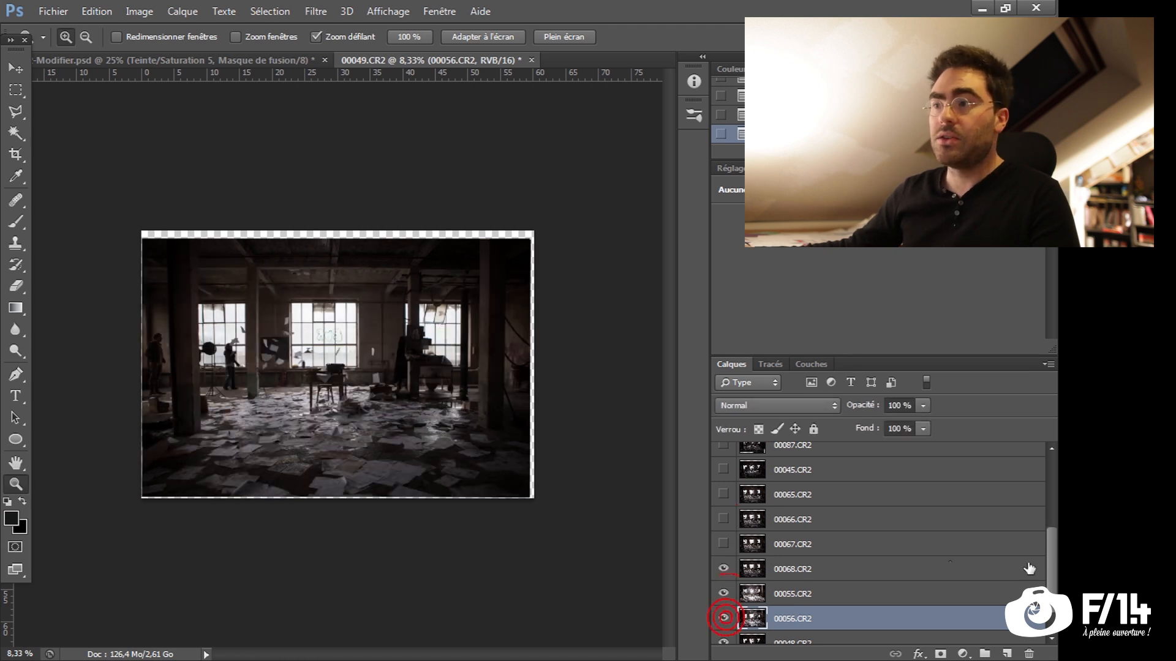
pyautogui.moveTo(1053, 560); pyautogui.dragTo(1053, 536)
pyautogui.moveTo(721, 600); pyautogui.dragTo(727, 452)
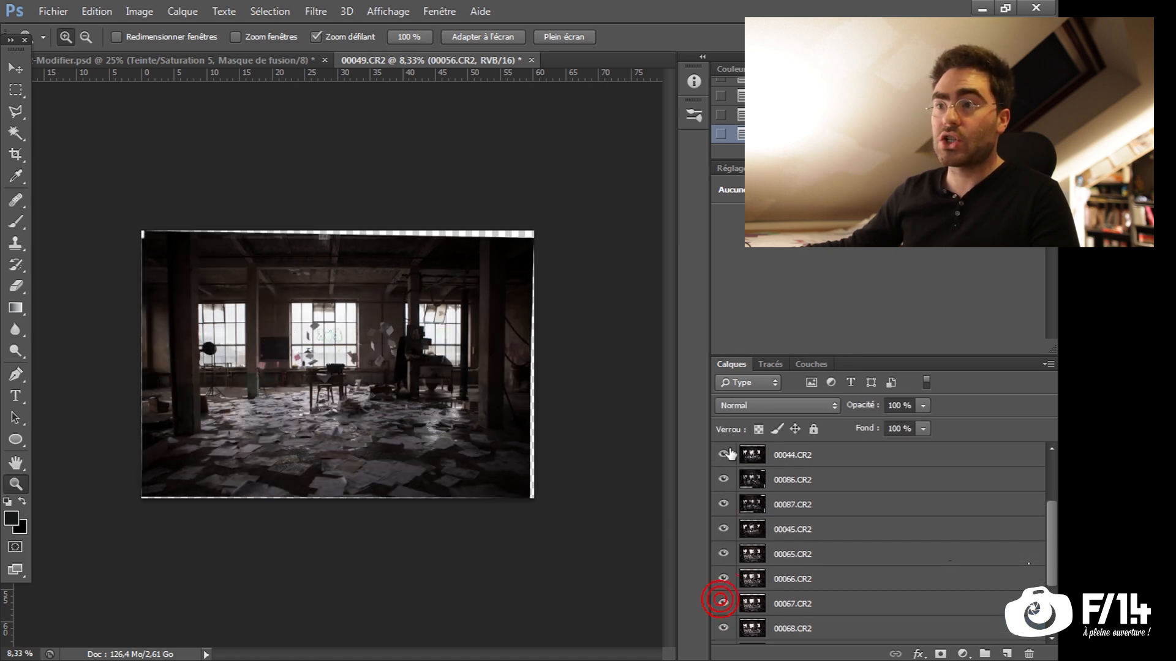
pyautogui.moveTo(1049, 518); pyautogui.dragTo(1048, 484)
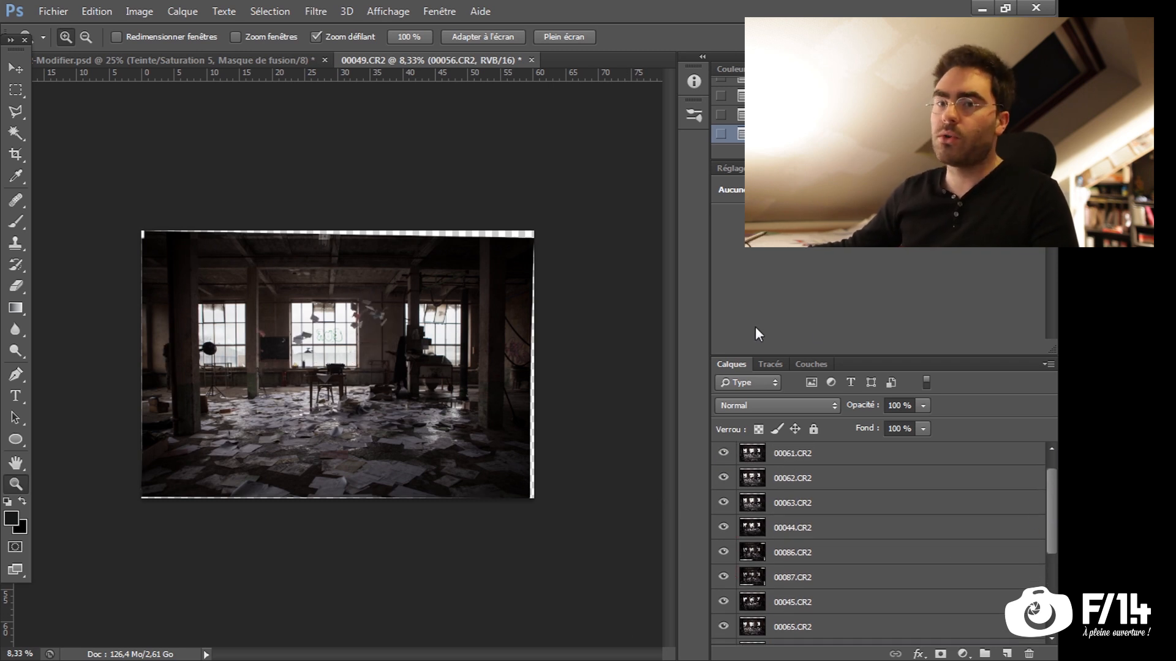
# Select all the layers, gather them in one group and expand the group
pyautogui.hotkey('ctrl', 'alt', 'a')
pyautogui.hotkey('ctrl', 'g')
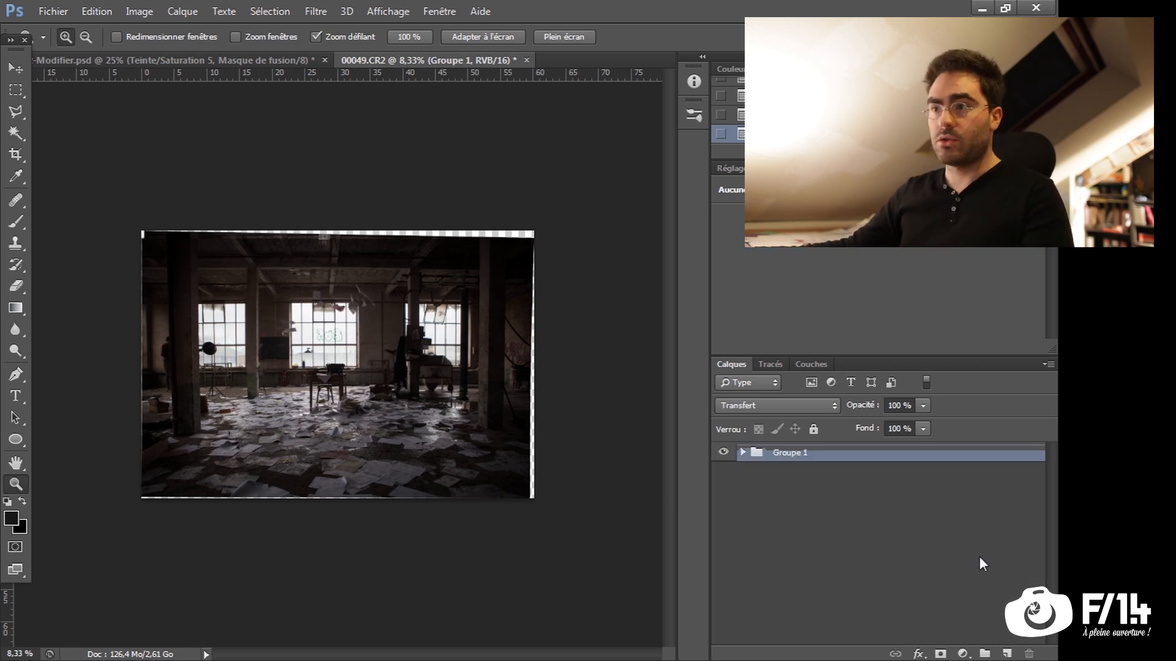
pyautogui.click(743, 453)
# Add a white layer mask to each photo layer in the group, starting with 00060.CR2 and 00061.CR2
pyautogui.click(847, 479)
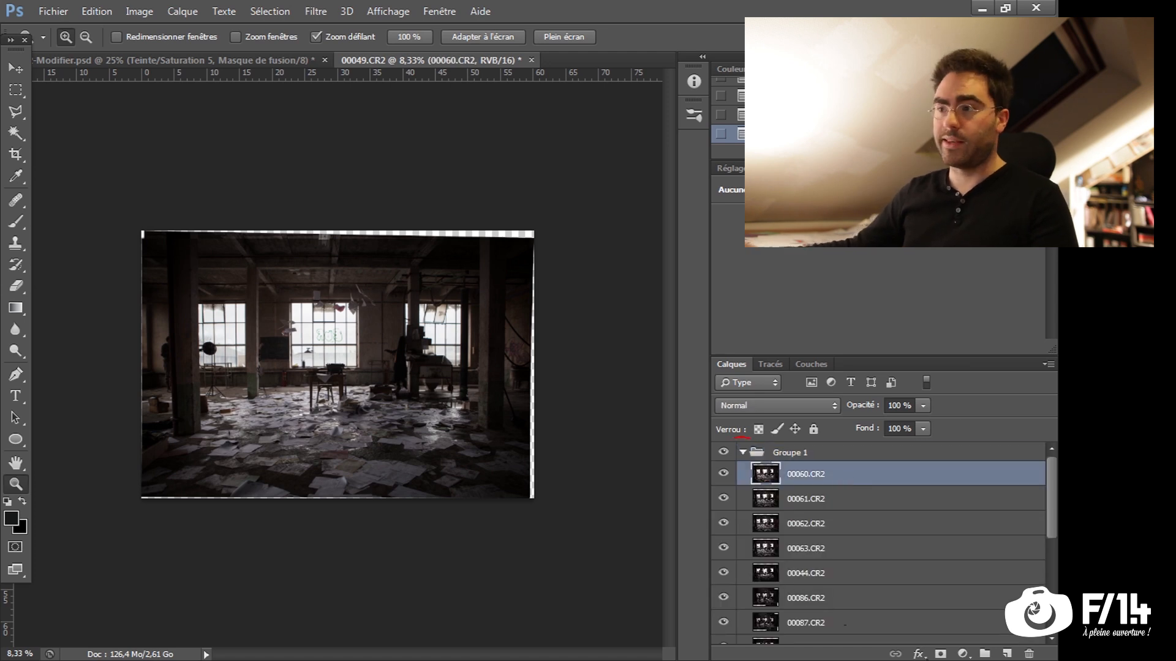
pyautogui.click(940, 654)
pyautogui.click(884, 499)
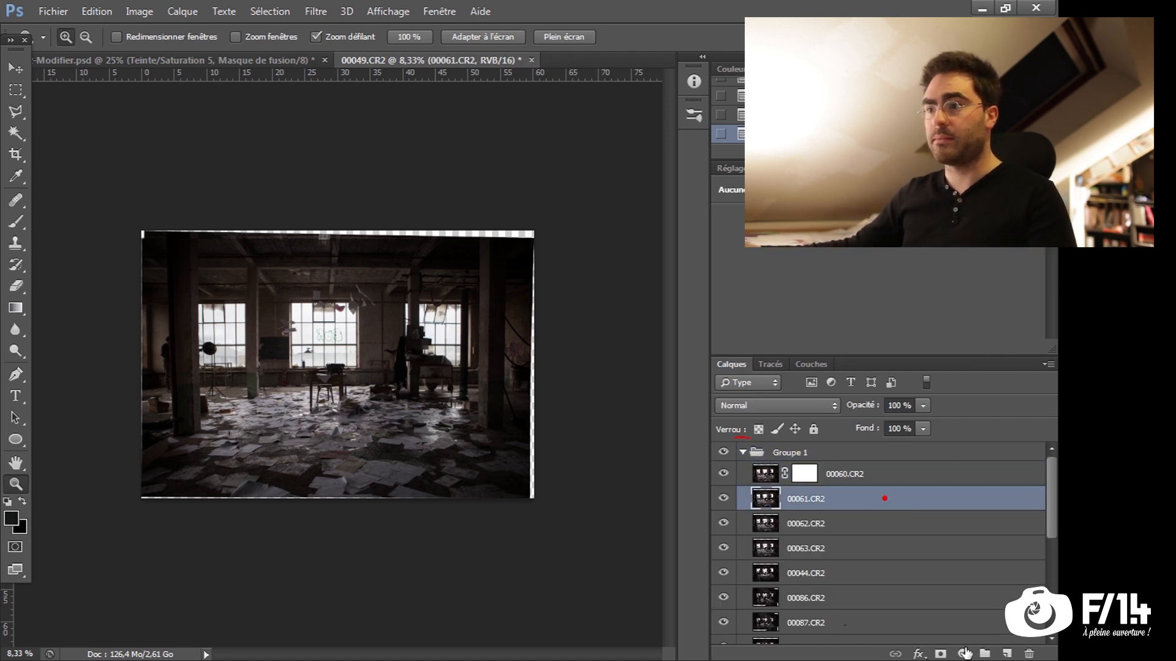
pyautogui.click(939, 654)
pyautogui.click(928, 527)
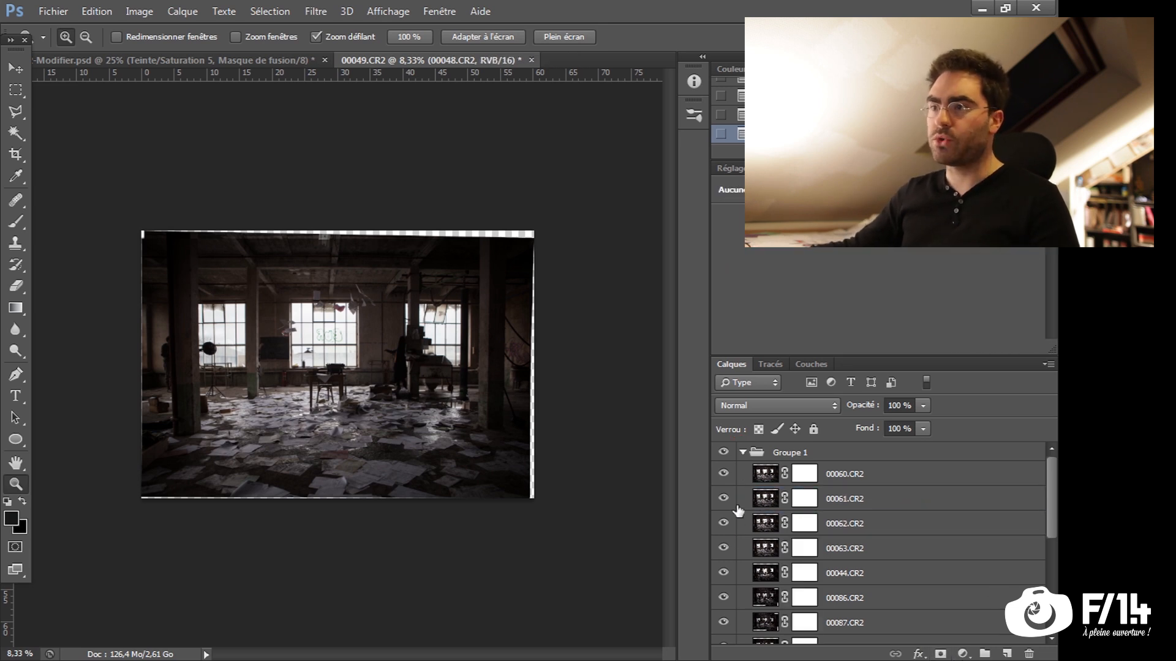
# Isolate layers 00063.CR2, 00044.CR2 and 00086.CR2 in a second group and hide all the other photo layers
pyautogui.moveTo(723, 473); pyautogui.dragTo(725, 524)
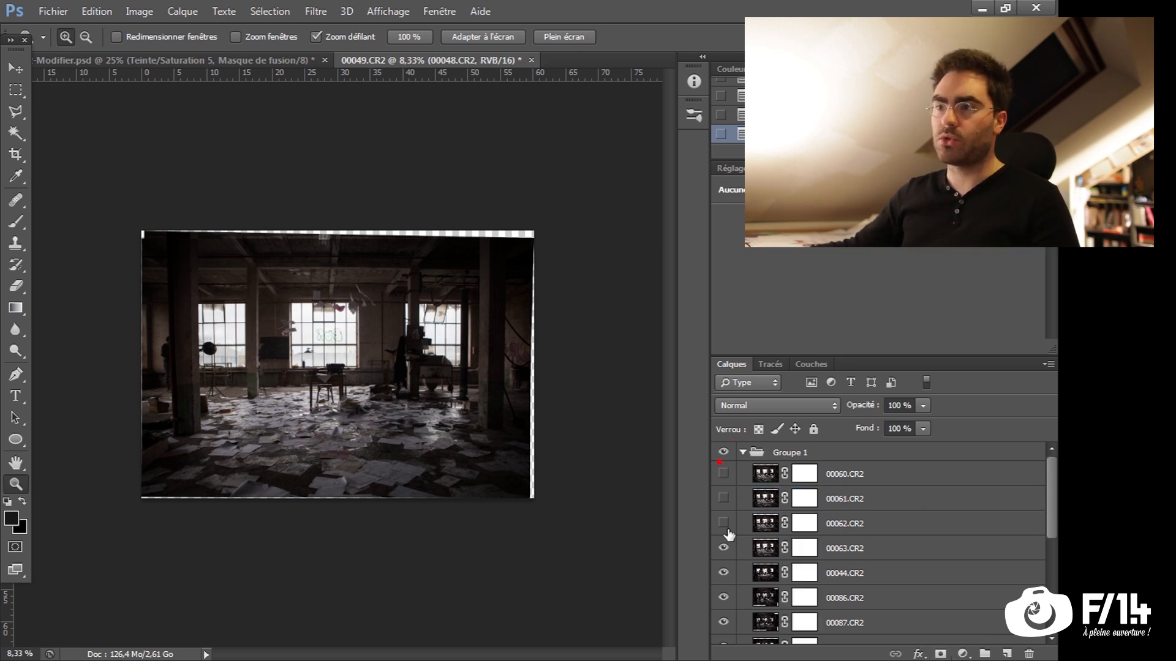
pyautogui.scroll(-3, 1054, 526)
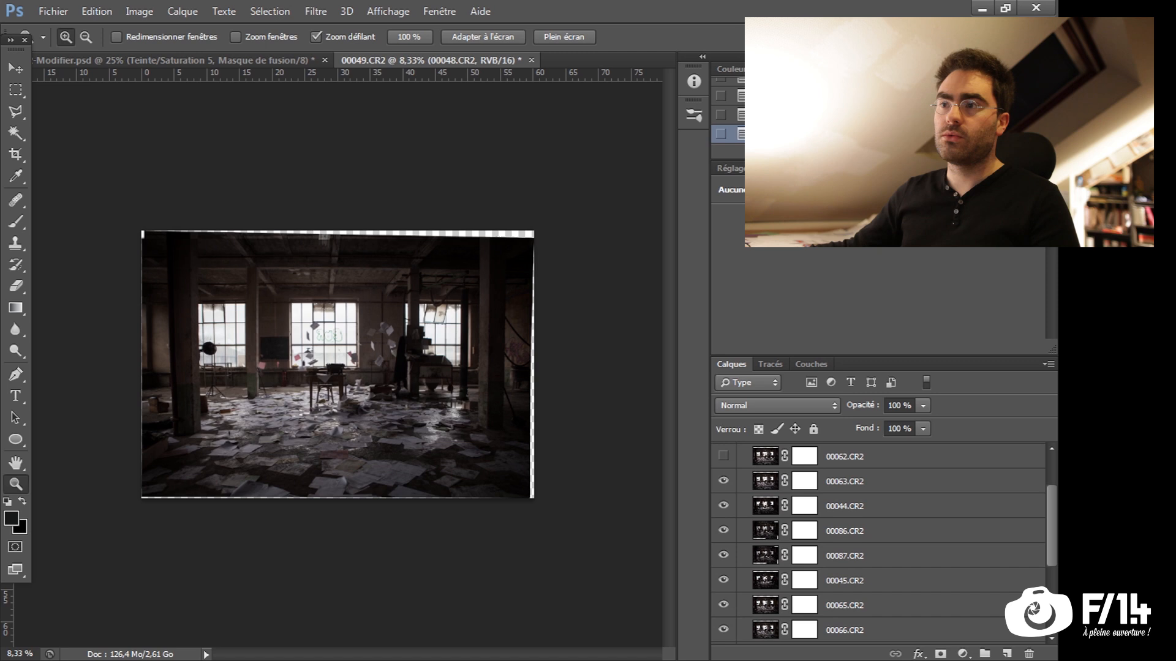
pyautogui.moveTo(723, 545); pyautogui.dragTo(737, 650)
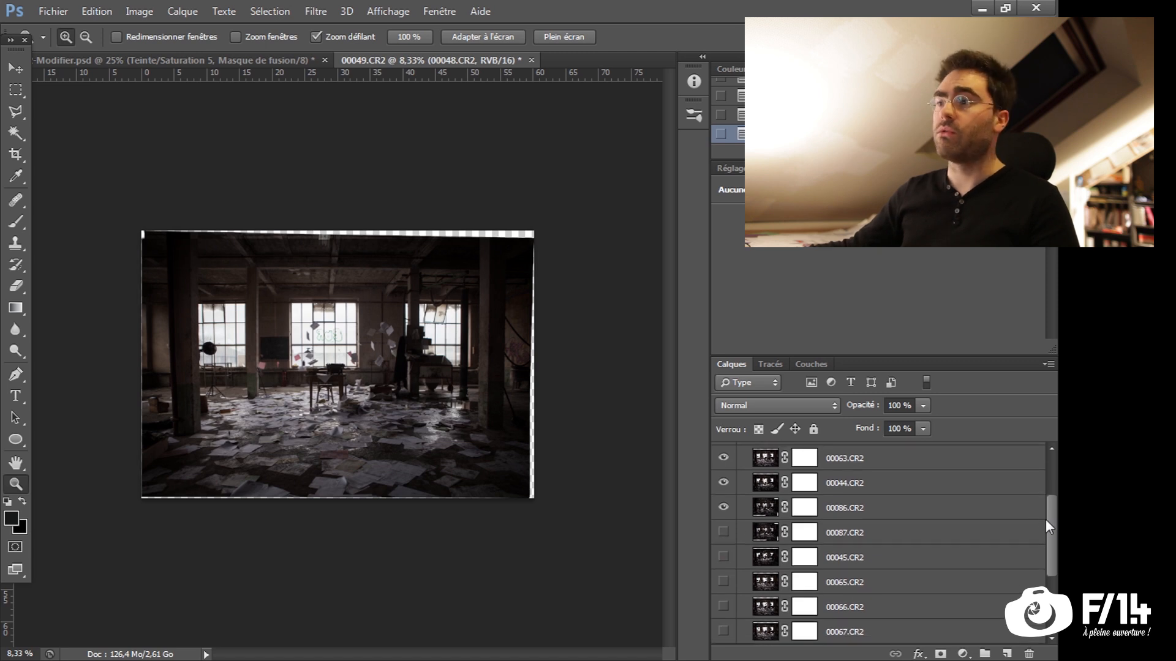
pyautogui.moveTo(1052, 519); pyautogui.dragTo(1052, 584)
pyautogui.moveTo(724, 558); pyautogui.dragTo(720, 635)
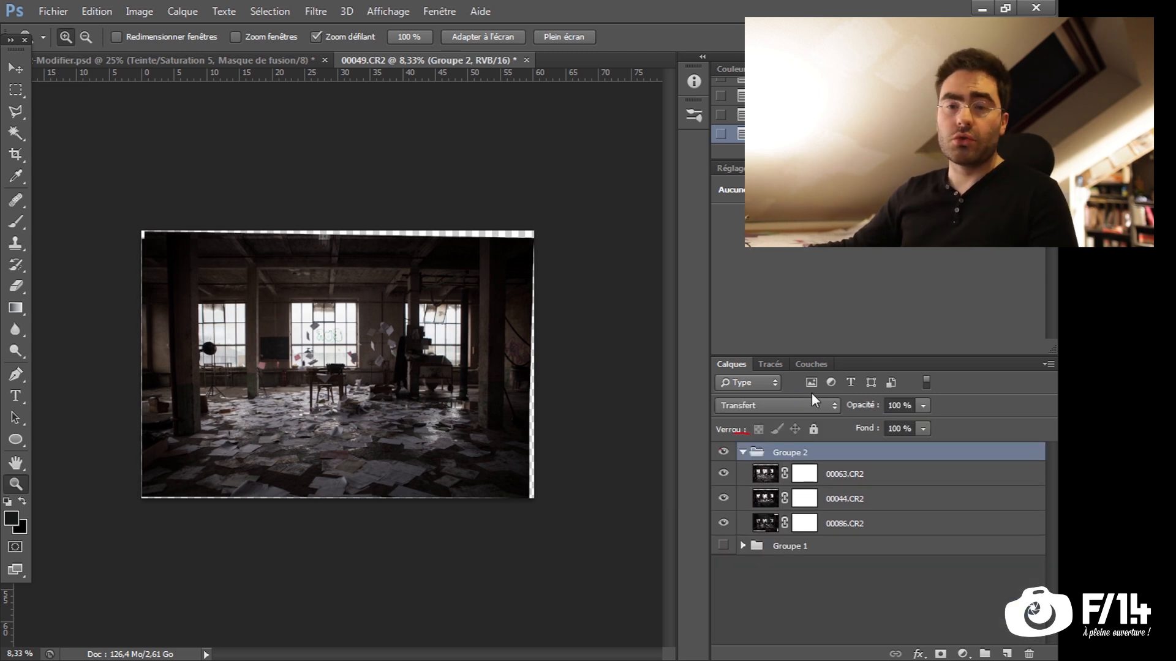
# Hide 00063.CR2 and 00044.CR2 to compare the three shots in Groupe 2, and show both again
pyautogui.click(724, 474)
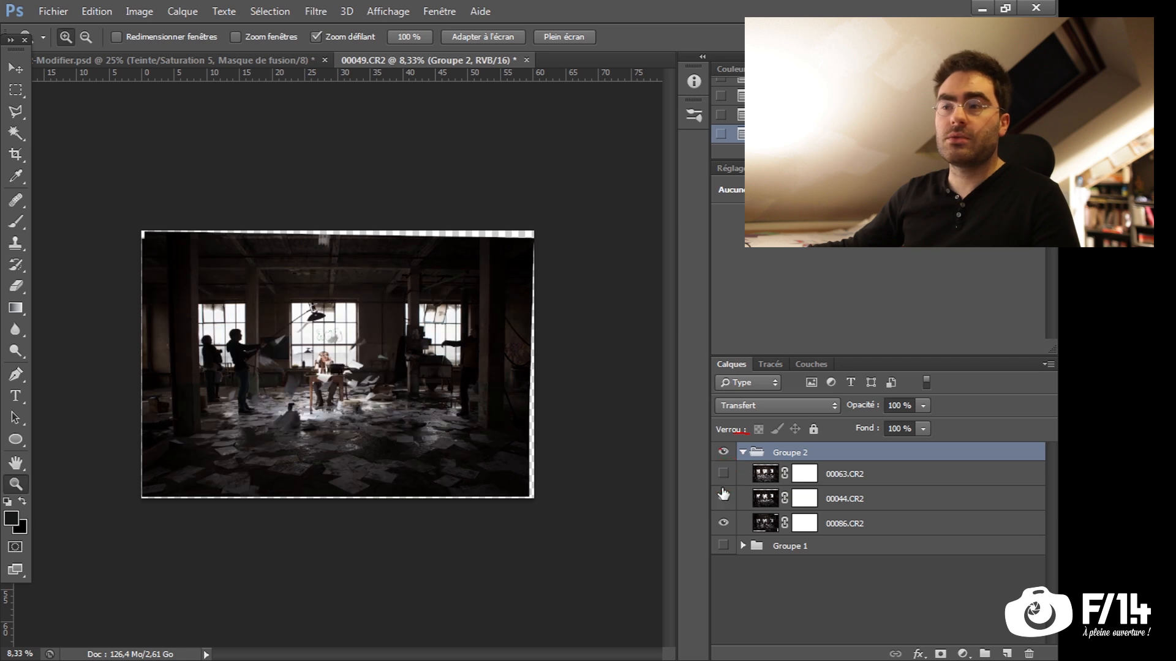
pyautogui.click(722, 498)
pyautogui.click(724, 498)
pyautogui.click(723, 475)
# Hide 00044.CR2 and 00086.CR2, and paint black on 00063.CR2's mask over the sheets flying beside the central window
pyautogui.moveTo(575, 472); pyautogui.dragTo(499, 480)
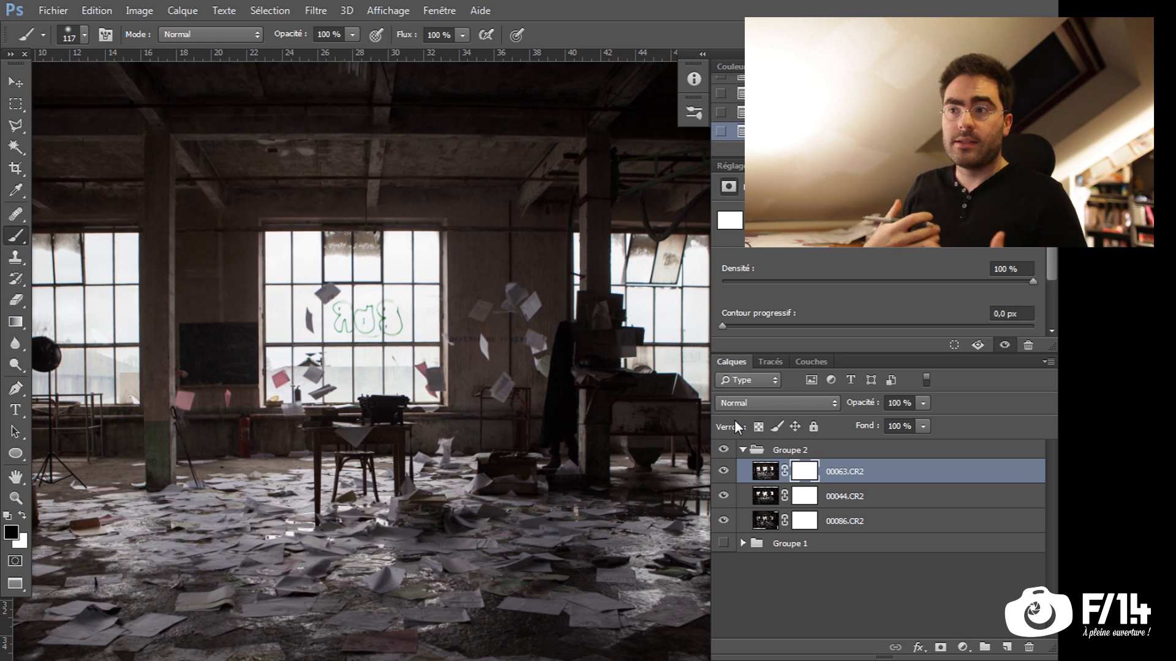
pyautogui.moveTo(723, 496); pyautogui.dragTo(722, 526)
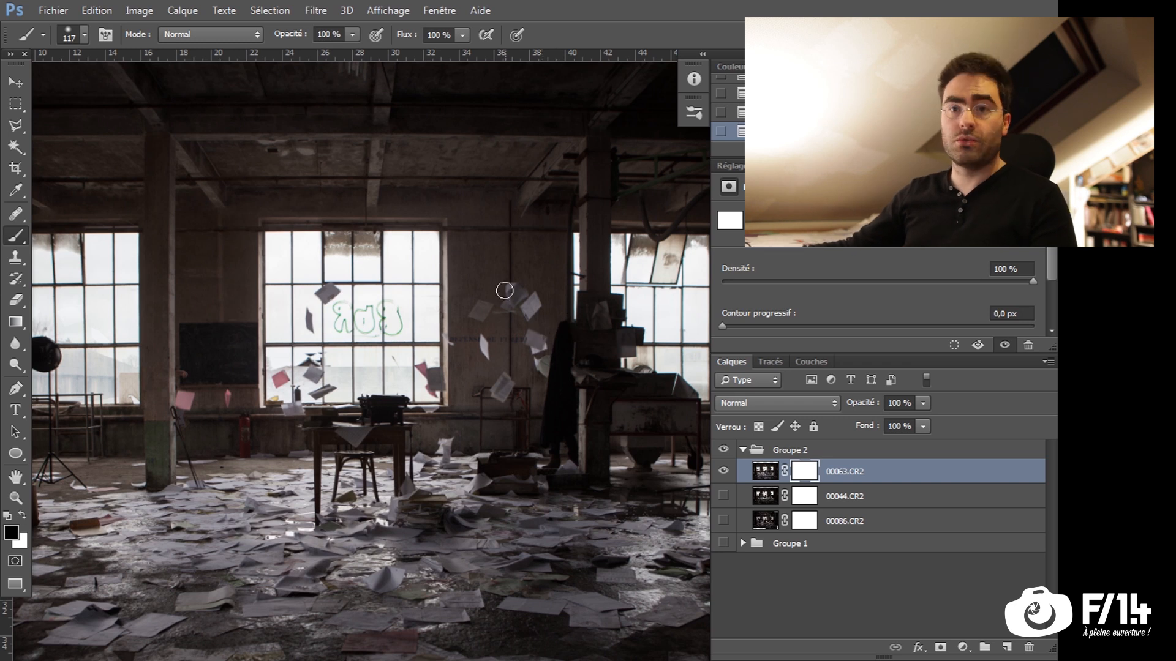
pyautogui.moveTo(528, 363)
pyautogui.mouseDown()
pyautogui.moveTo(490, 412)
pyautogui.moveTo(493, 389)
pyautogui.mouseUp()
pyautogui.moveTo(484, 279)
pyautogui.mouseDown()
pyautogui.moveTo(491, 302)
pyautogui.moveTo(470, 313)
pyautogui.mouseUp()
pyautogui.moveTo(508, 262)
pyautogui.mouseDown()
pyautogui.moveTo(540, 360)
pyautogui.moveTo(553, 344)
pyautogui.mouseUp()
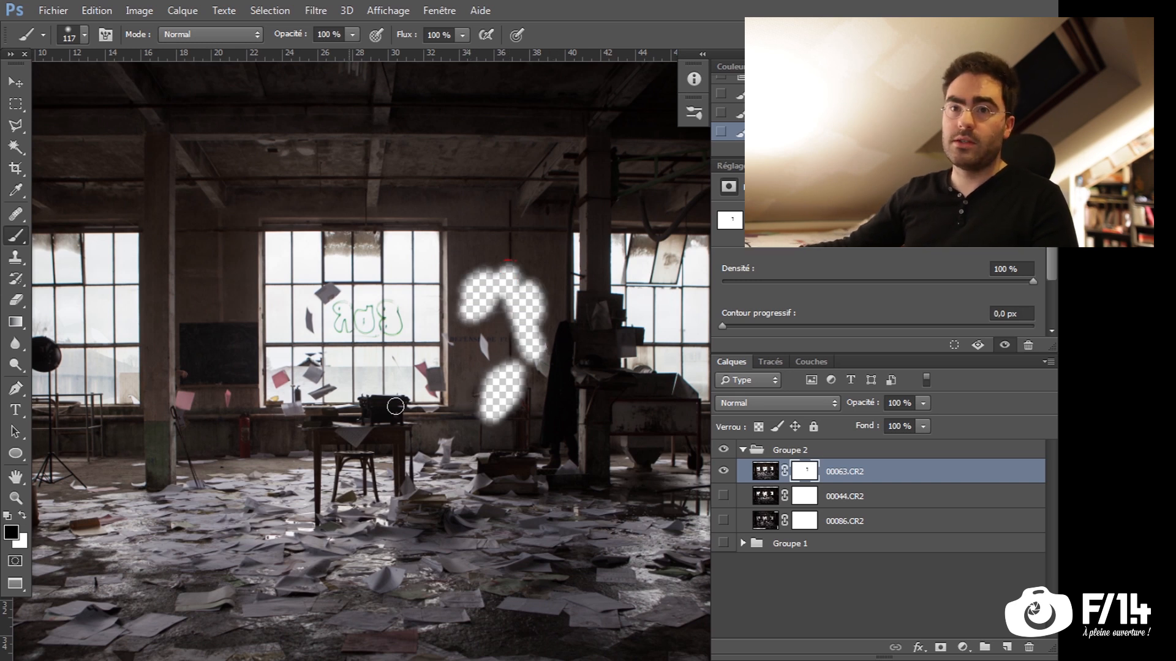
# Try painting on 00063.CR2's mask with grey 8b8b8b over the sheets in the central window, and undo the stroke
pyautogui.click(11, 532)
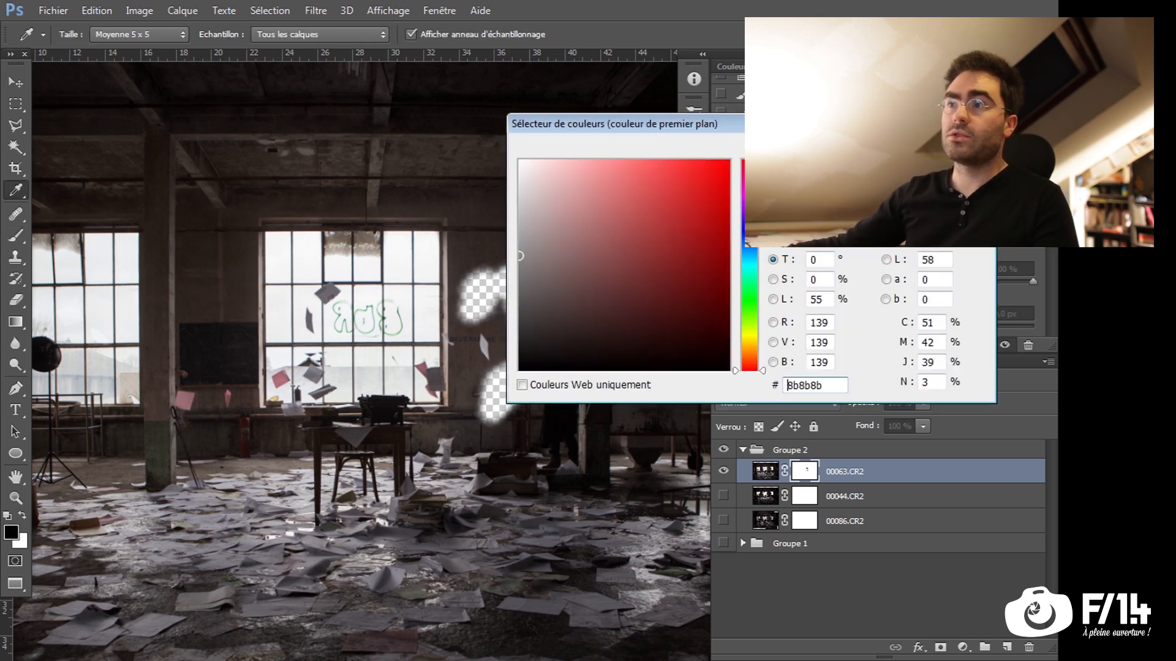
pyautogui.press('Return')
pyautogui.moveTo(309, 311)
pyautogui.mouseDown()
pyautogui.moveTo(372, 302)
pyautogui.moveTo(265, 371)
pyautogui.mouseUp()
pyautogui.hotkey('ctrl', 'z')
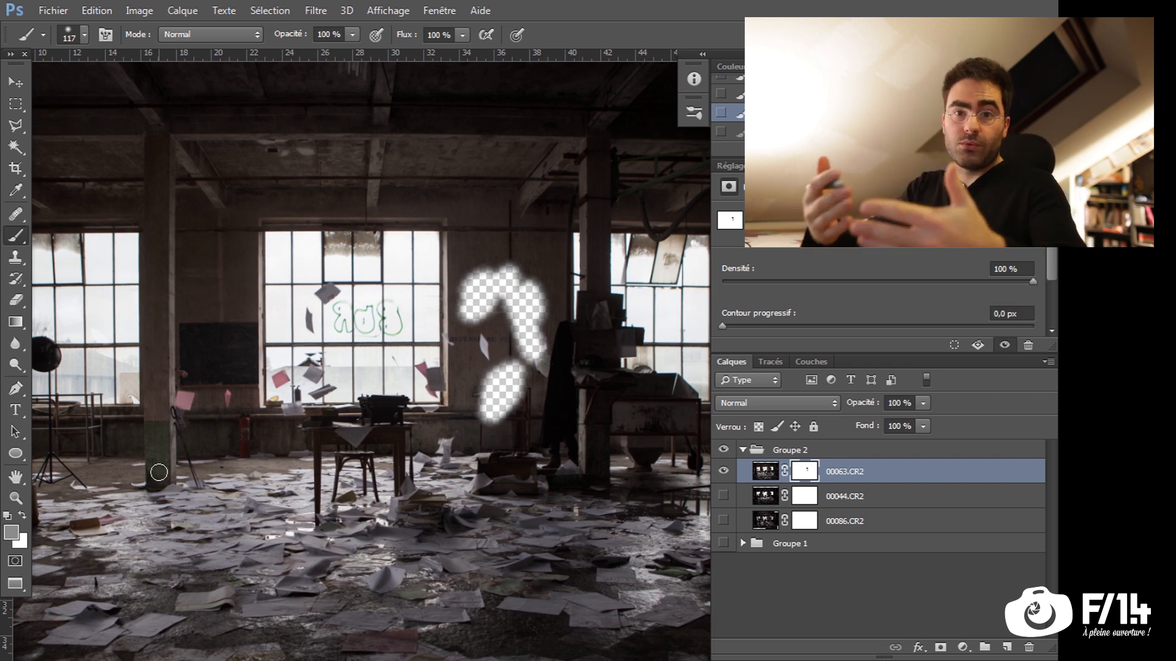
# Show 00044.CR2 and 00086.CR2 again and fill 00063.CR2's layer mask with white
pyautogui.click(723, 471)
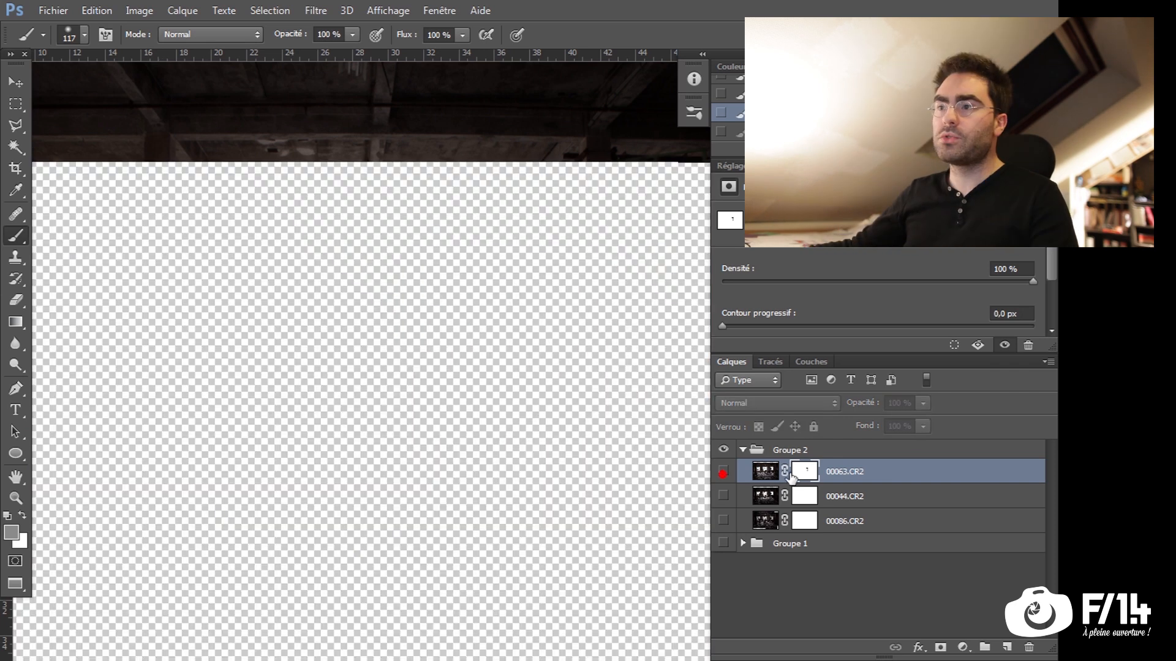
pyautogui.click(765, 471)
pyautogui.click(723, 471)
pyautogui.moveTo(723, 498); pyautogui.dragTo(723, 518)
pyautogui.click(807, 472)
pyautogui.hotkey('alt', 'BackSpace')
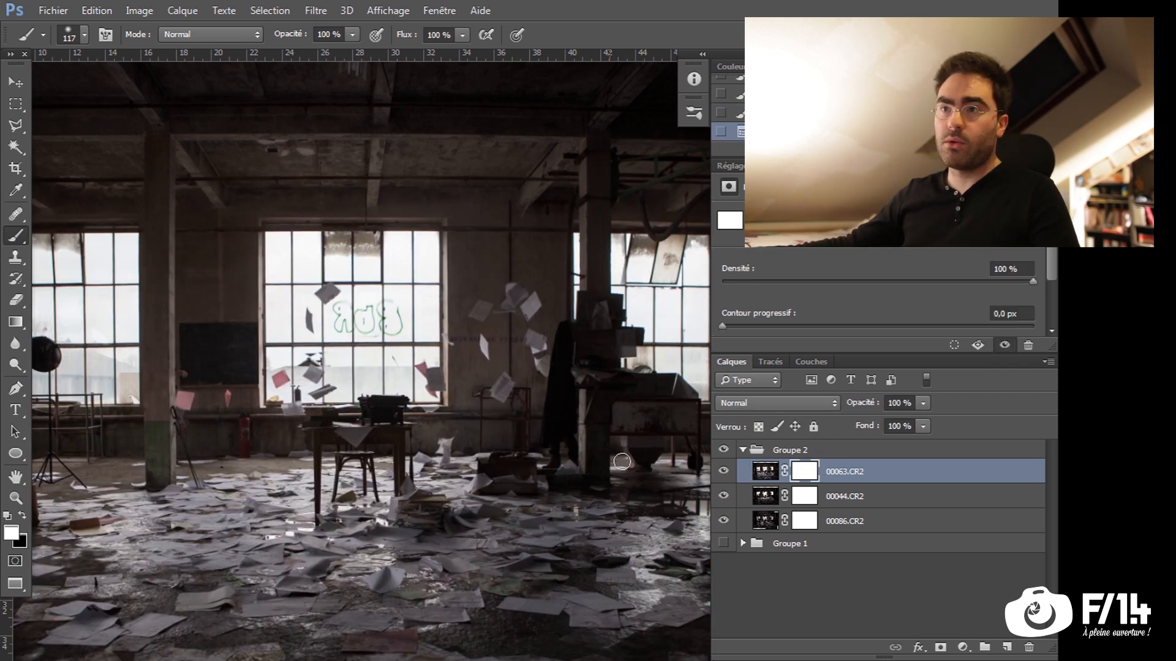
# Set the mask brush to 83 px with 100 % hardness
pyautogui.hotkey('alt', 'space')
pyautogui.moveTo(514, 291); pyautogui.dragTo(563, 289)
pyautogui.rightClick(545, 326)
pyautogui.moveTo(555, 224); pyautogui.dragTo(579, 225)
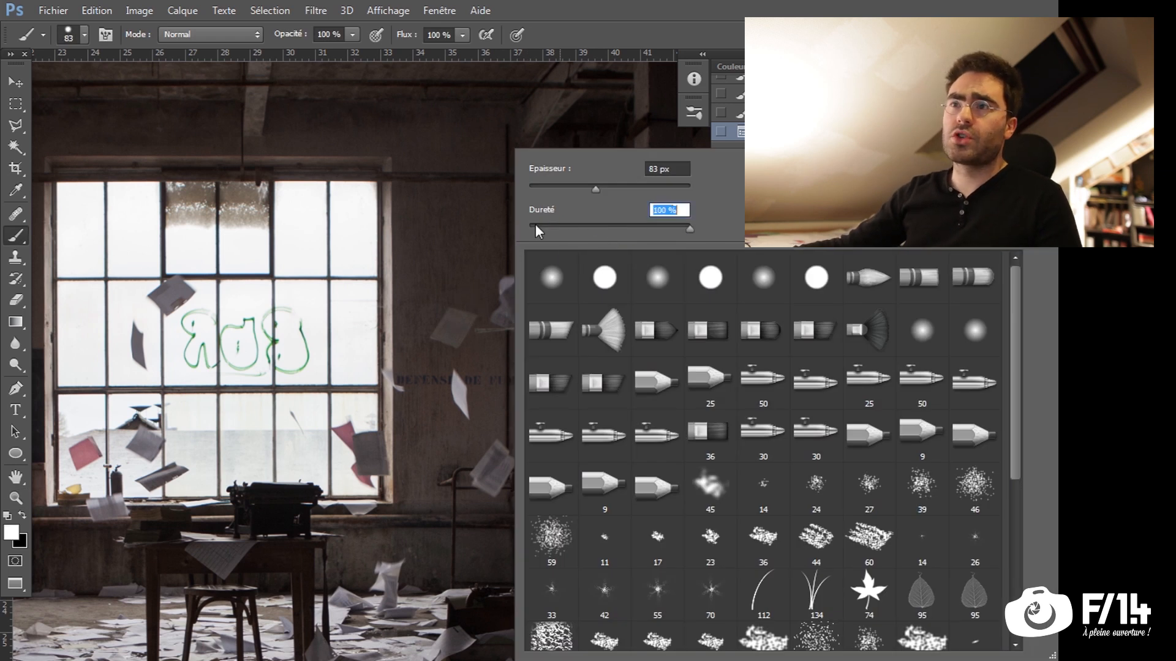
pyautogui.click(444, 253)
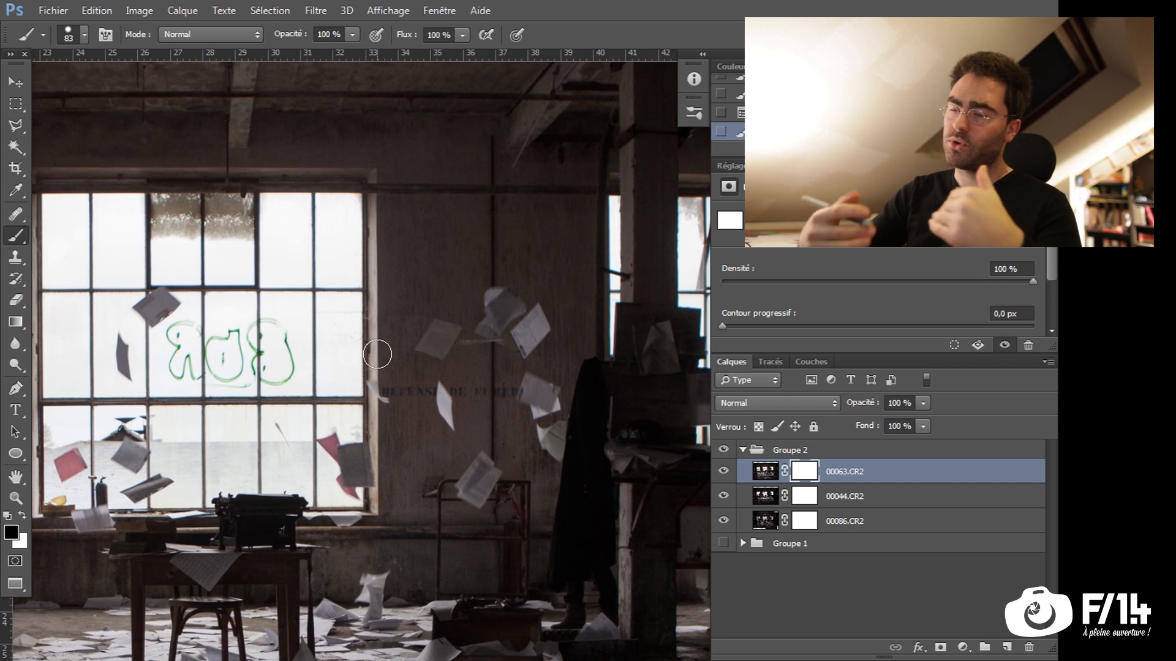
# Show only 00063.CR2 and paint black on its mask over each flying sheet with a hard 64 px brush
pyautogui.moveTo(389, 395)
pyautogui.mouseDown()
pyautogui.moveTo(398, 403)
pyautogui.moveTo(379, 374)
pyautogui.mouseUp()
pyautogui.moveTo(423, 347)
pyautogui.mouseDown()
pyautogui.moveTo(456, 329)
pyautogui.moveTo(461, 367)
pyautogui.mouseUp()
pyautogui.click(723, 520)
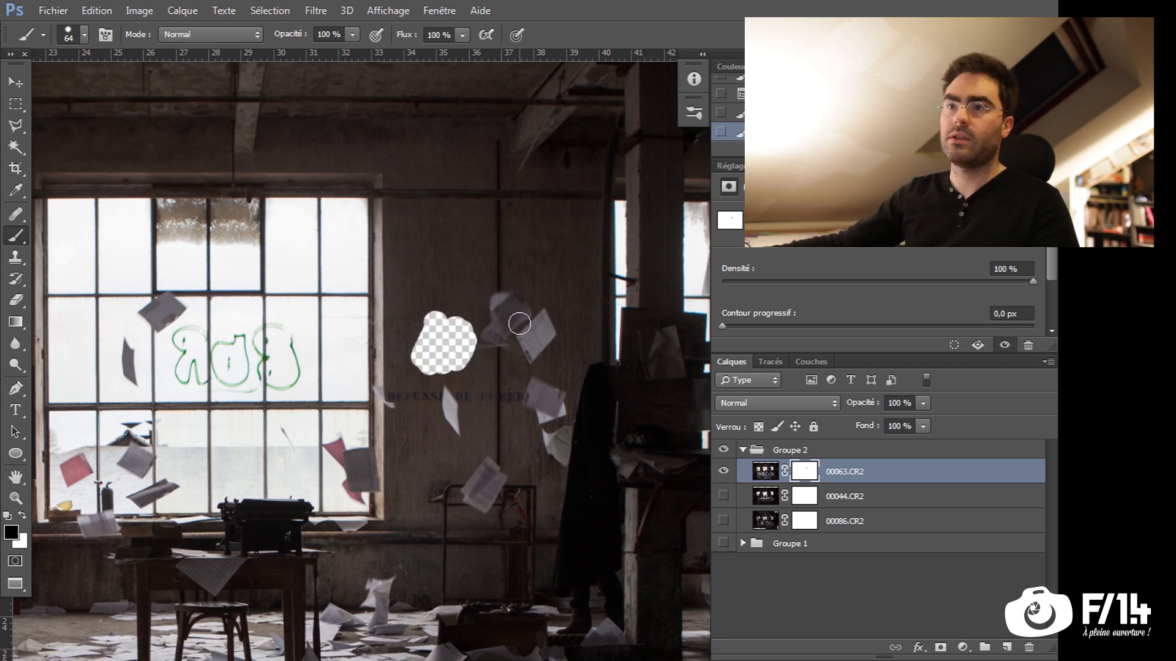
pyautogui.moveTo(501, 291)
pyautogui.mouseDown()
pyautogui.moveTo(508, 354)
pyautogui.moveTo(523, 355)
pyautogui.moveTo(553, 325)
pyautogui.moveTo(534, 402)
pyautogui.moveTo(548, 440)
pyautogui.moveTo(565, 421)
pyautogui.moveTo(573, 456)
pyautogui.mouseUp()
pyautogui.click(554, 316)
pyautogui.moveTo(485, 461)
pyautogui.mouseDown()
pyautogui.moveTo(472, 509)
pyautogui.moveTo(494, 478)
pyautogui.mouseUp()
pyautogui.moveTo(428, 407)
pyautogui.mouseDown()
pyautogui.moveTo(440, 433)
pyautogui.moveTo(454, 392)
pyautogui.mouseUp()
pyautogui.moveTo(376, 398)
pyautogui.mouseDown()
pyautogui.moveTo(378, 436)
pyautogui.moveTo(335, 451)
pyautogui.moveTo(355, 492)
pyautogui.moveTo(372, 465)
pyautogui.moveTo(381, 499)
pyautogui.mouseUp()
pyautogui.moveTo(171, 437)
pyautogui.mouseDown()
pyautogui.moveTo(412, 467)
pyautogui.moveTo(368, 501)
pyautogui.moveTo(390, 490)
pyautogui.mouseUp()
pyautogui.moveTo(420, 511)
pyautogui.mouseDown()
pyautogui.moveTo(402, 520)
pyautogui.moveTo(337, 495)
pyautogui.moveTo(303, 505)
pyautogui.mouseUp()
pyautogui.moveTo(402, 336)
pyautogui.mouseDown()
pyautogui.moveTo(377, 374)
pyautogui.moveTo(363, 409)
pyautogui.mouseUp()
pyautogui.moveTo(208, 542); pyautogui.dragTo(219, 538)
pyautogui.moveTo(146, 523)
pyautogui.mouseDown()
pyautogui.moveTo(146, 555)
pyautogui.moveTo(157, 540)
pyautogui.mouseUp()
pyautogui.moveTo(175, 537); pyautogui.dragTo(233, 405)
pyautogui.moveTo(458, 484); pyautogui.dragTo(457, 488)
pyautogui.moveTo(413, 435); pyautogui.dragTo(407, 431)
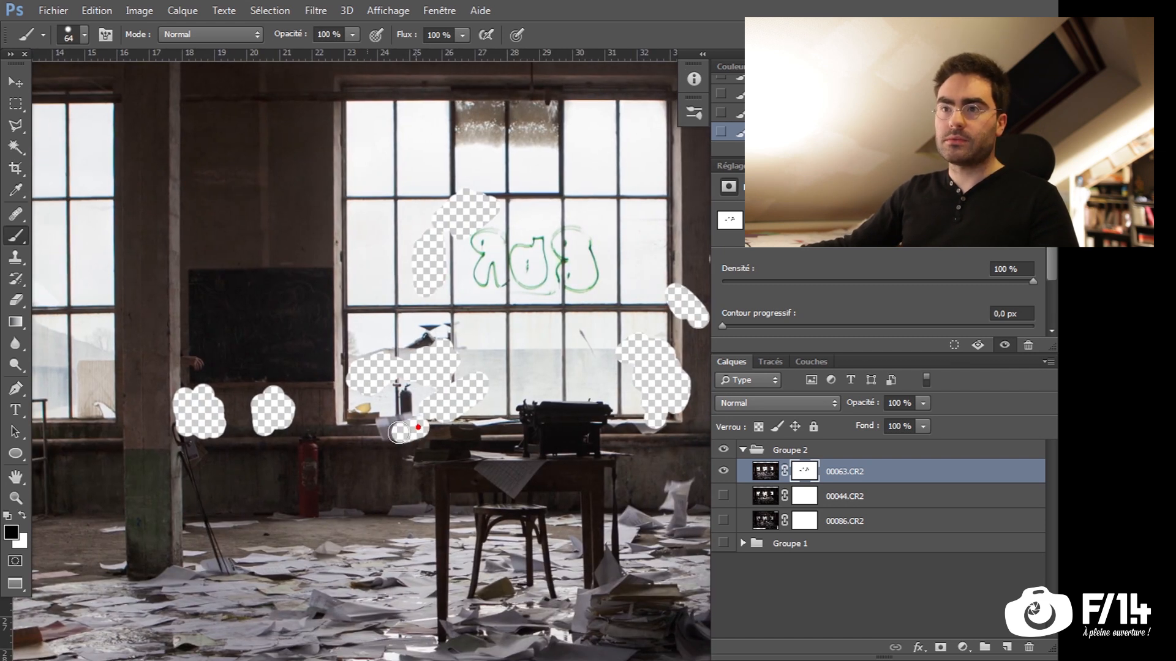
# Show only 00044.CR2 and paint black on its mask over the sheets flying around the writer's desk
pyautogui.click(723, 471)
pyautogui.click(723, 495)
pyautogui.click(804, 496)
pyautogui.moveTo(224, 343); pyautogui.dragTo(247, 302)
pyautogui.moveTo(172, 414); pyautogui.dragTo(217, 471)
pyautogui.moveTo(423, 231); pyautogui.dragTo(367, 294)
pyautogui.moveTo(437, 485); pyautogui.dragTo(603, 481)
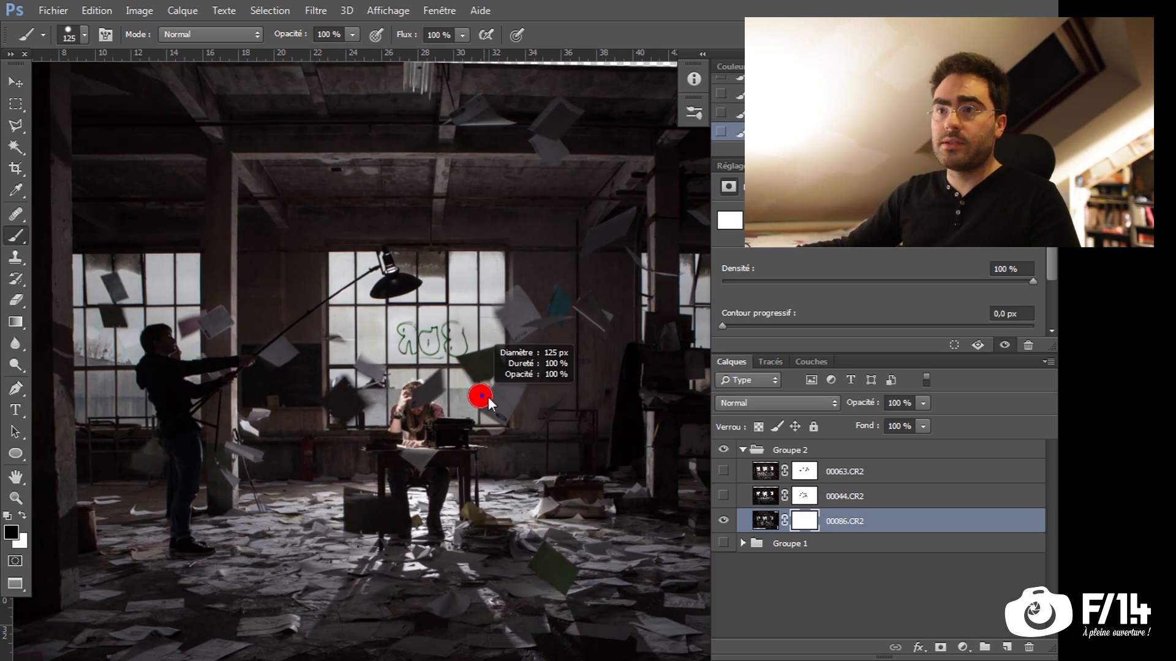
# Paint black on 00086.CR2's mask over its flying sheets with a 218 px brush, and show 00063.CR2 and 00044.CR2 again
pyautogui.moveTo(488, 397); pyautogui.dragTo(631, 214)
pyautogui.moveTo(539, 104); pyautogui.dragTo(551, 117)
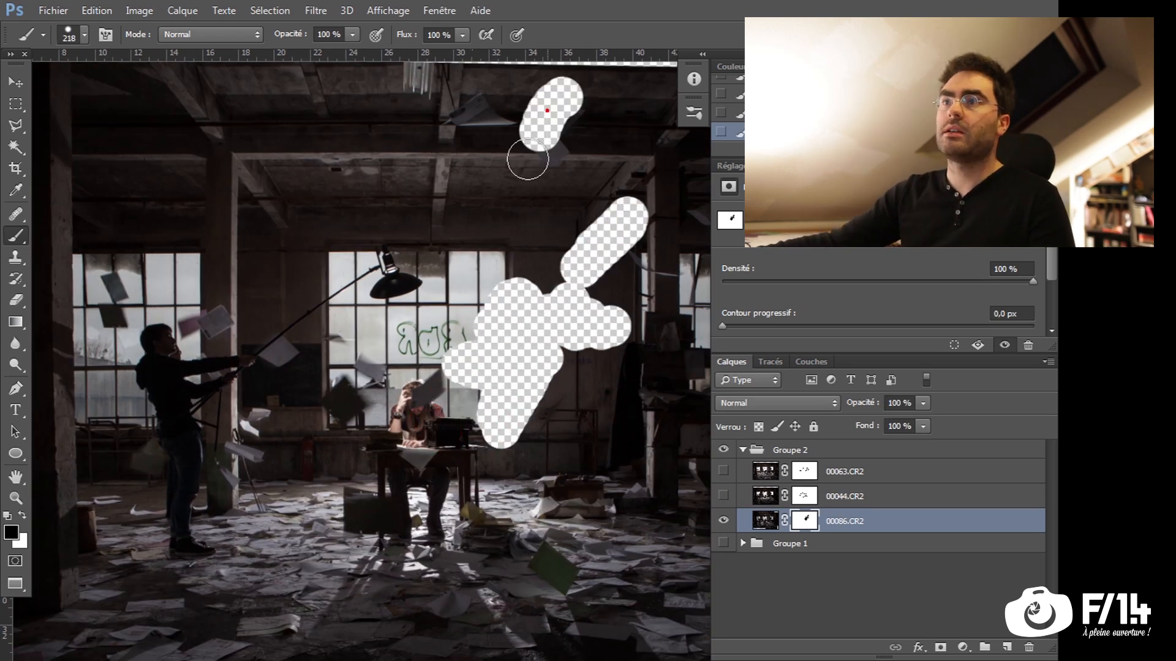
pyautogui.moveTo(104, 300); pyautogui.dragTo(263, 355)
pyautogui.moveTo(147, 472); pyautogui.dragTo(236, 407)
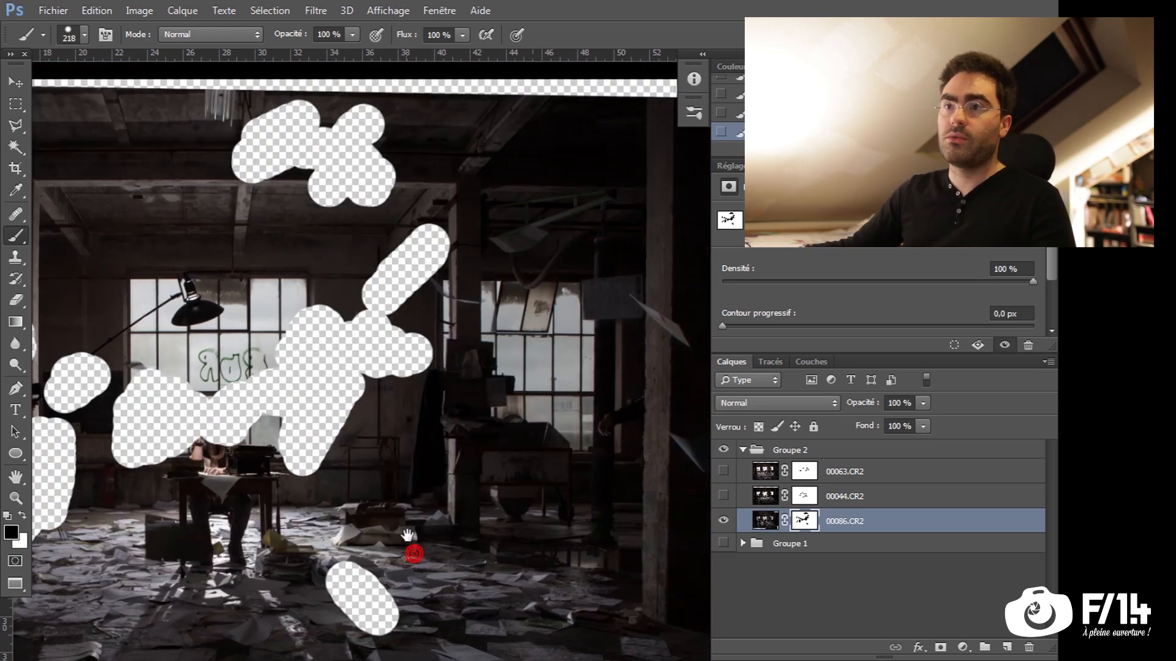
pyautogui.click(723, 471)
pyautogui.click(723, 496)
# Invert the masks of 00063.CR2, 00044.CR2 and 00086.CR2 so that only the painted areas with flying sheets show
pyautogui.click(845, 471)
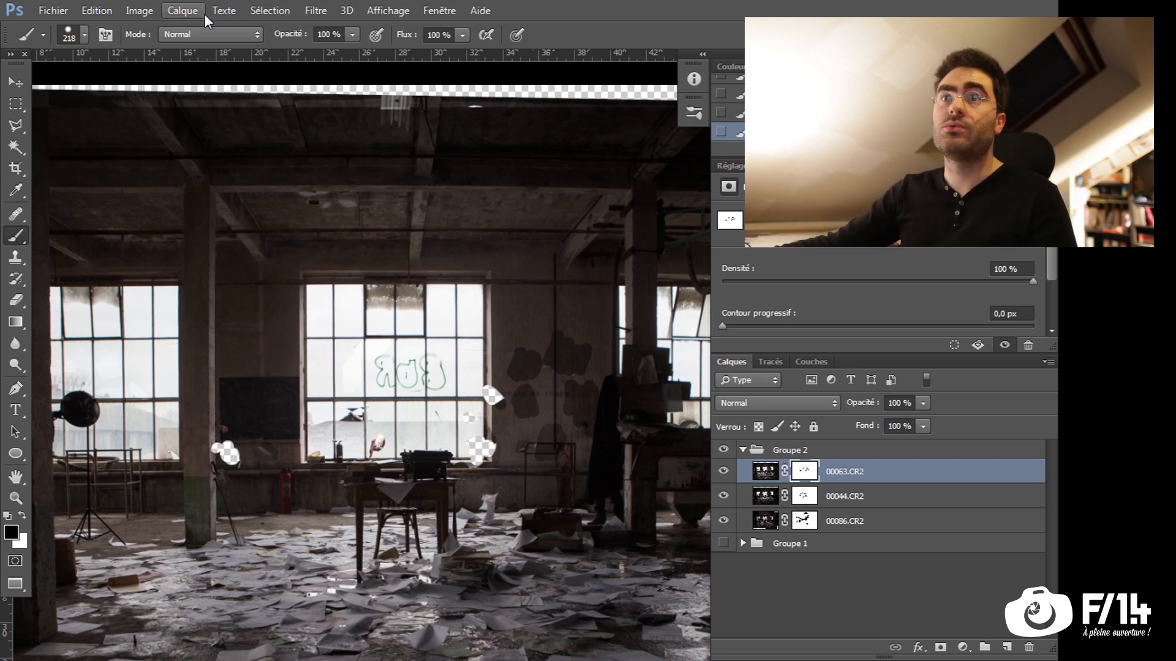
pyautogui.click(140, 11)
pyautogui.moveTo(158, 52)
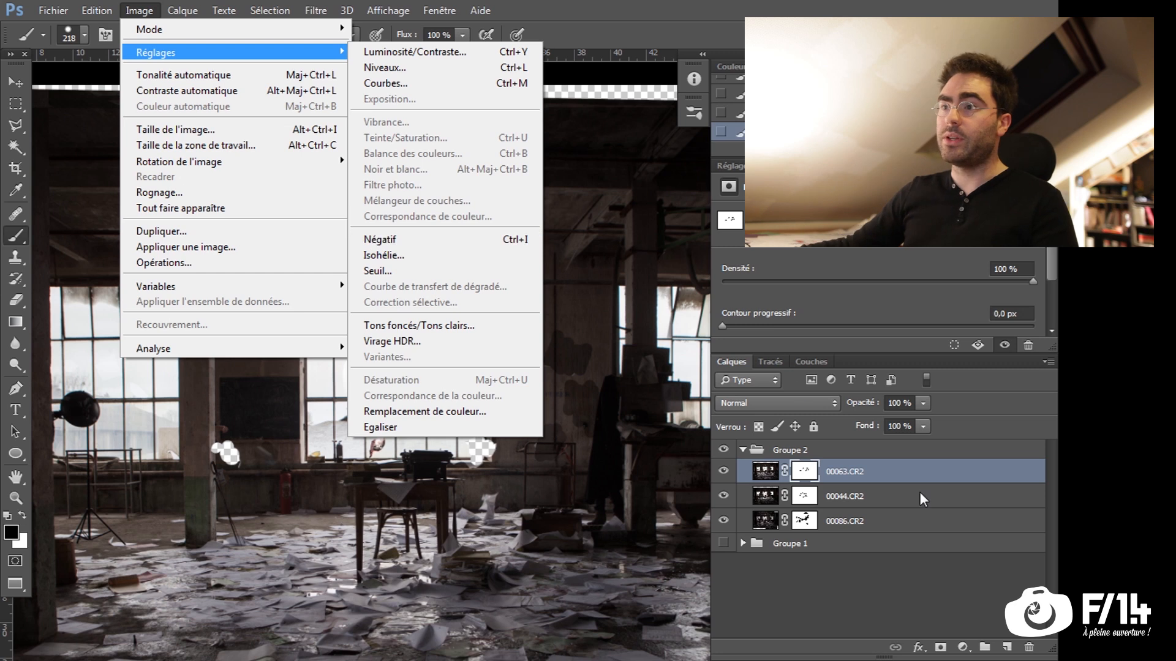
pyautogui.click(809, 474)
pyautogui.hotkey('ctrl', 'i')
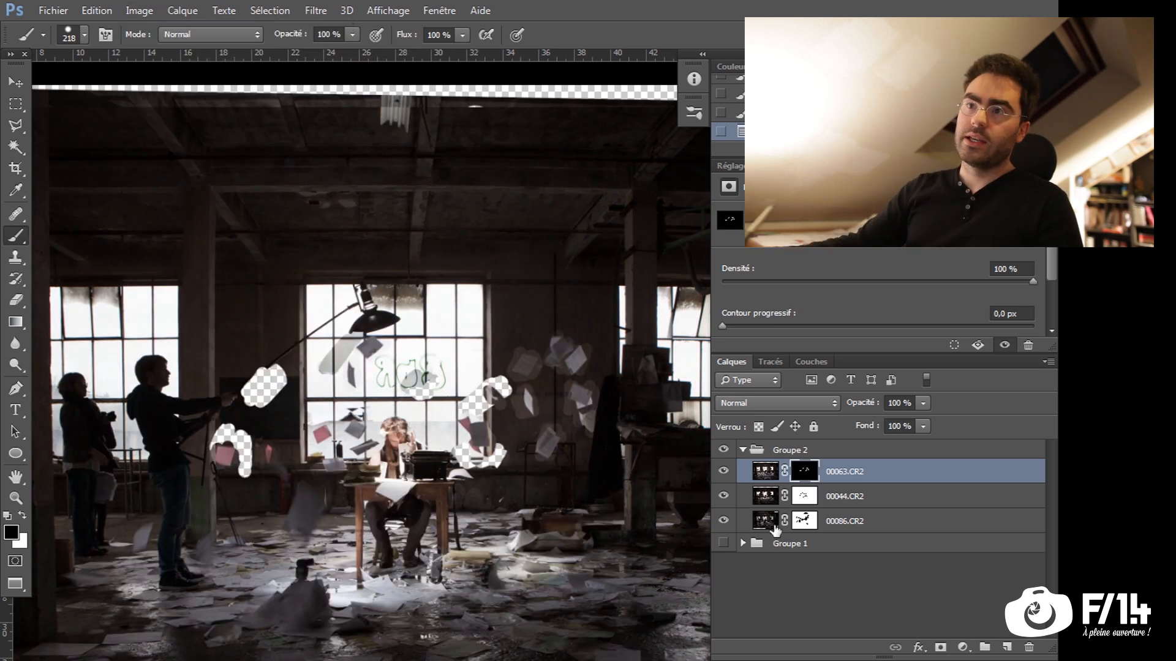
pyautogui.click(804, 496)
pyautogui.hotkey('ctrl', 'i')
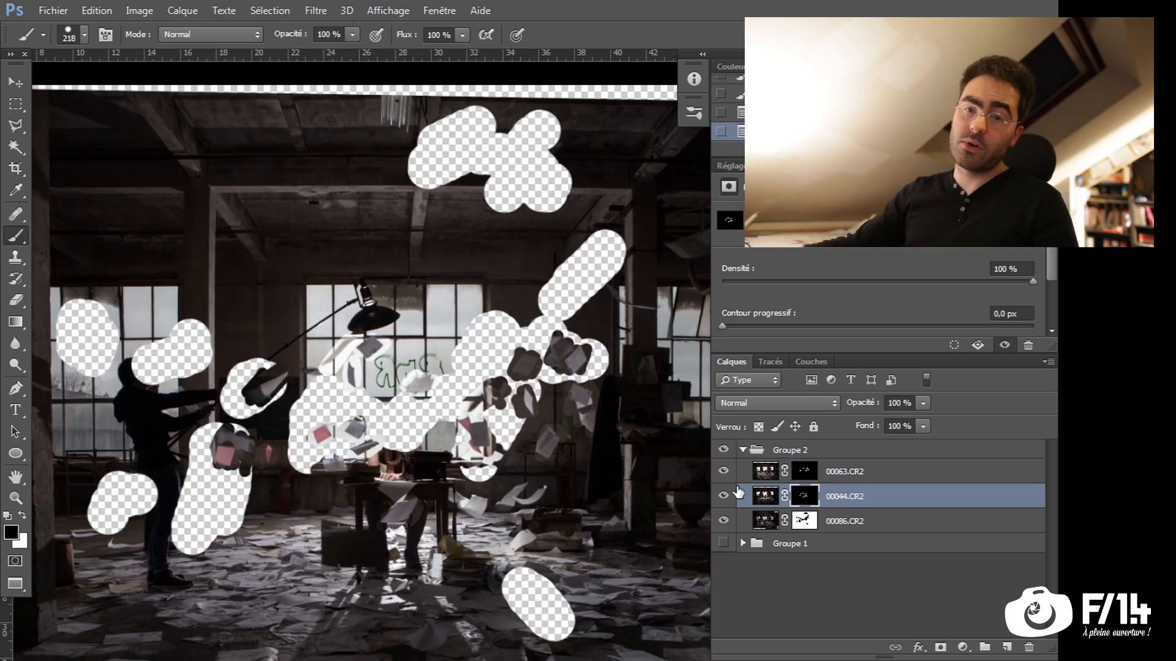
pyautogui.click(804, 520)
pyautogui.hotkey('ctrl', 'i')
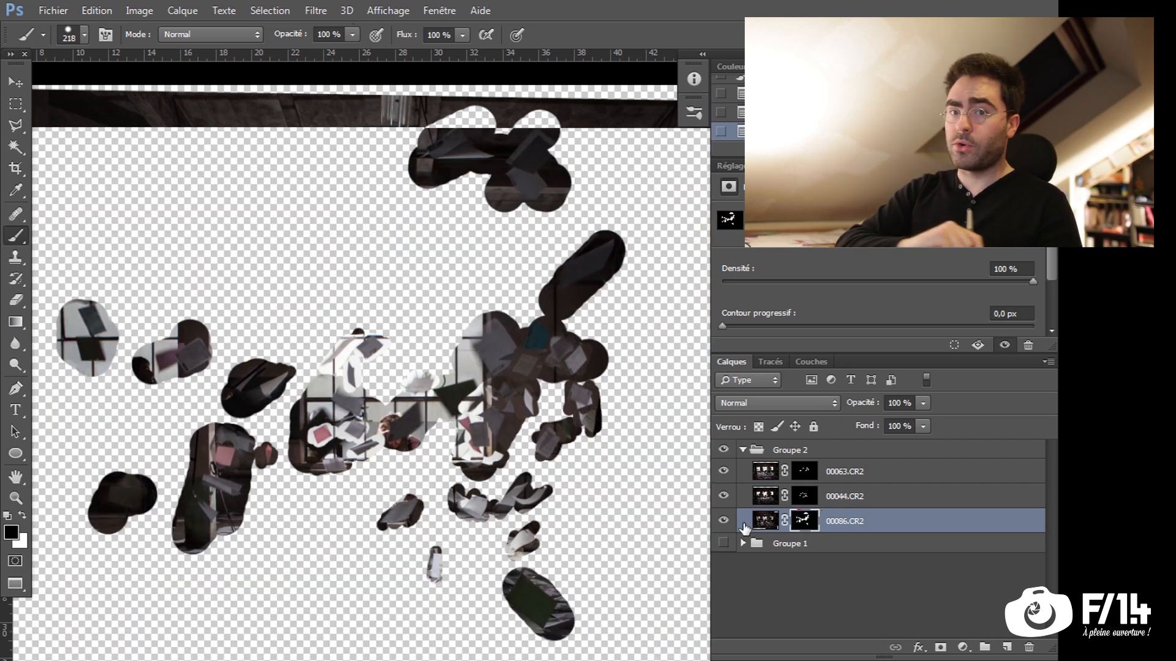
# Hide 00063.CR2 and 00044.CR2, activate 00086.CR2's mask, and set the brush to 25 px with 48 % hardness
pyautogui.moveTo(257, 524); pyautogui.dragTo(260, 519)
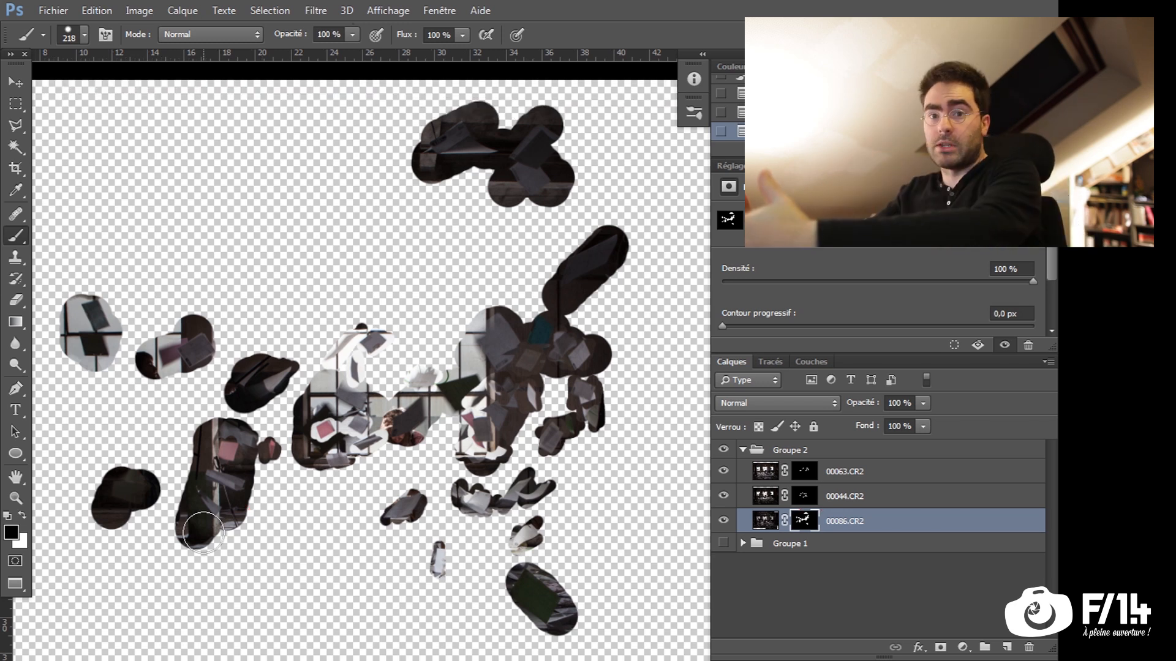
pyautogui.moveTo(339, 494); pyautogui.dragTo(333, 493)
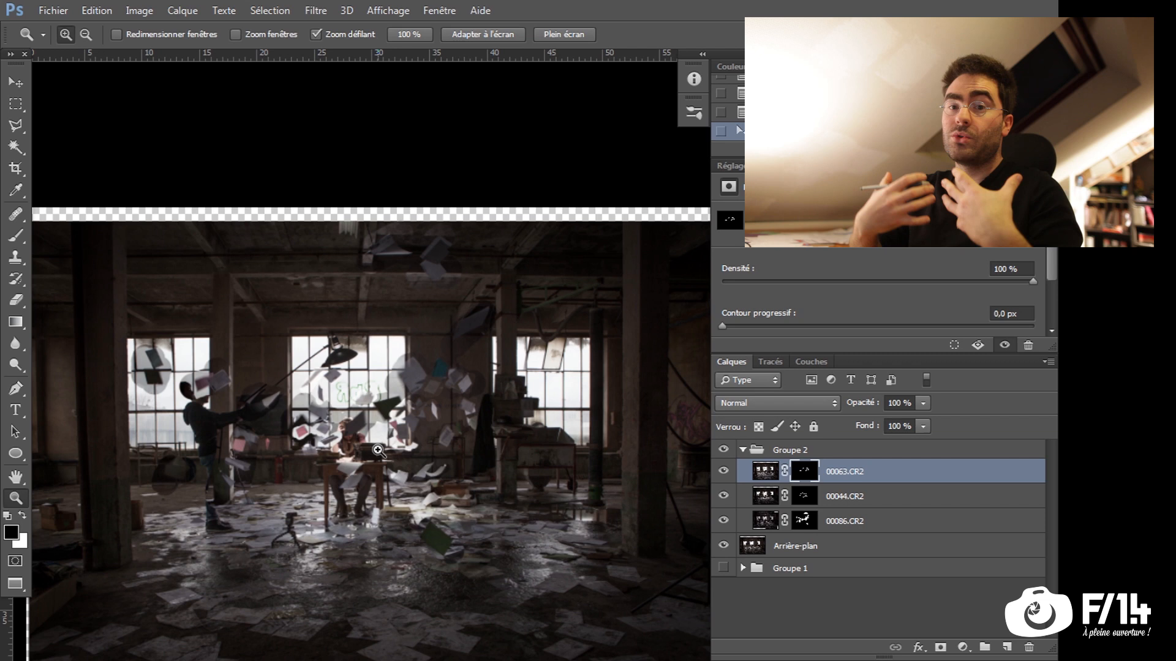
pyautogui.moveTo(392, 362)
pyautogui.mouseDown()
pyautogui.moveTo(421, 376)
pyautogui.moveTo(395, 387)
pyautogui.moveTo(501, 372)
pyautogui.moveTo(404, 406)
pyautogui.mouseUp()
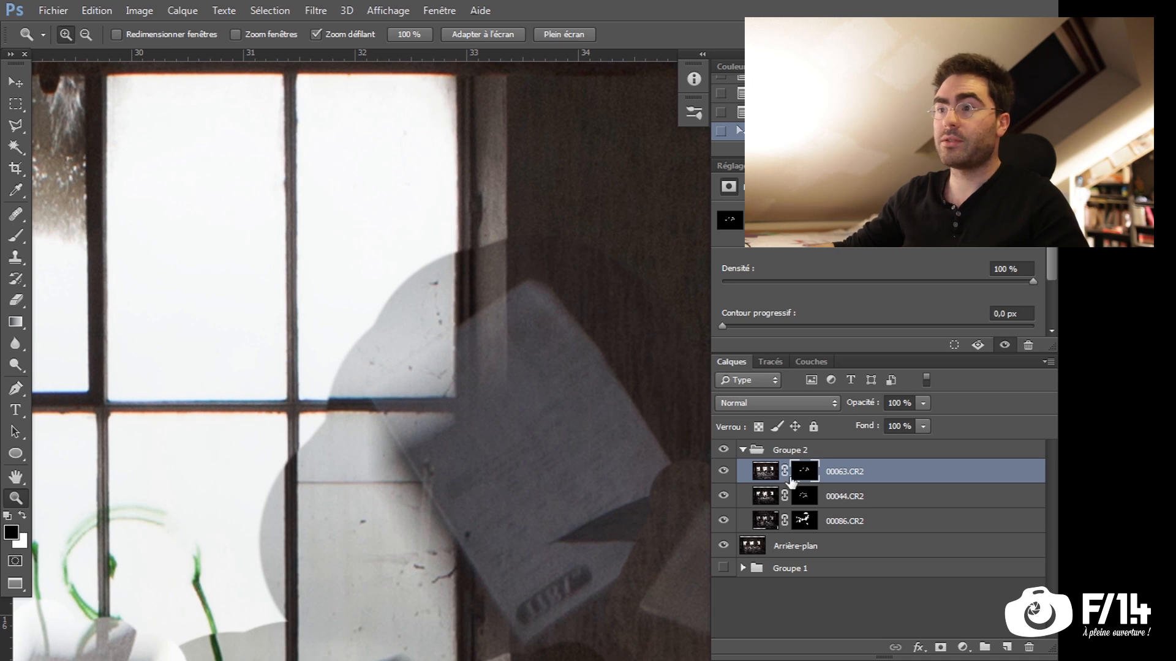
pyautogui.click(727, 477)
pyautogui.click(726, 497)
pyautogui.click(802, 522)
pyautogui.press('b')
pyautogui.moveTo(499, 326); pyautogui.dragTo(411, 333)
pyautogui.rightClick(458, 312)
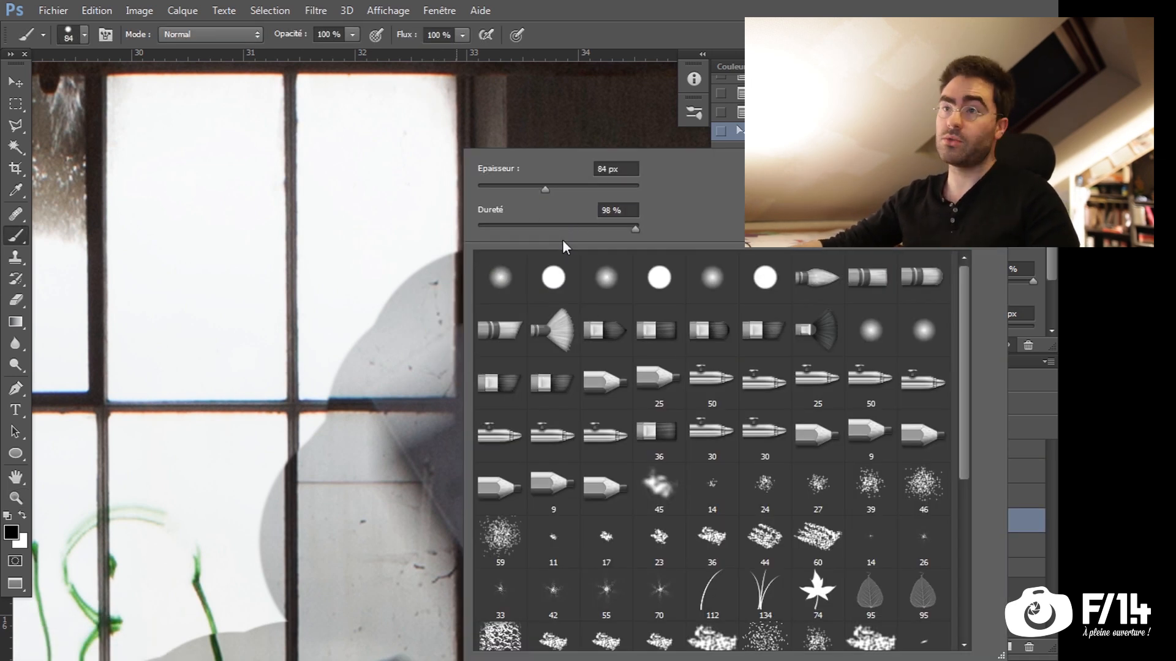
pyautogui.moveTo(513, 225); pyautogui.dragTo(537, 190)
pyautogui.press('alt')
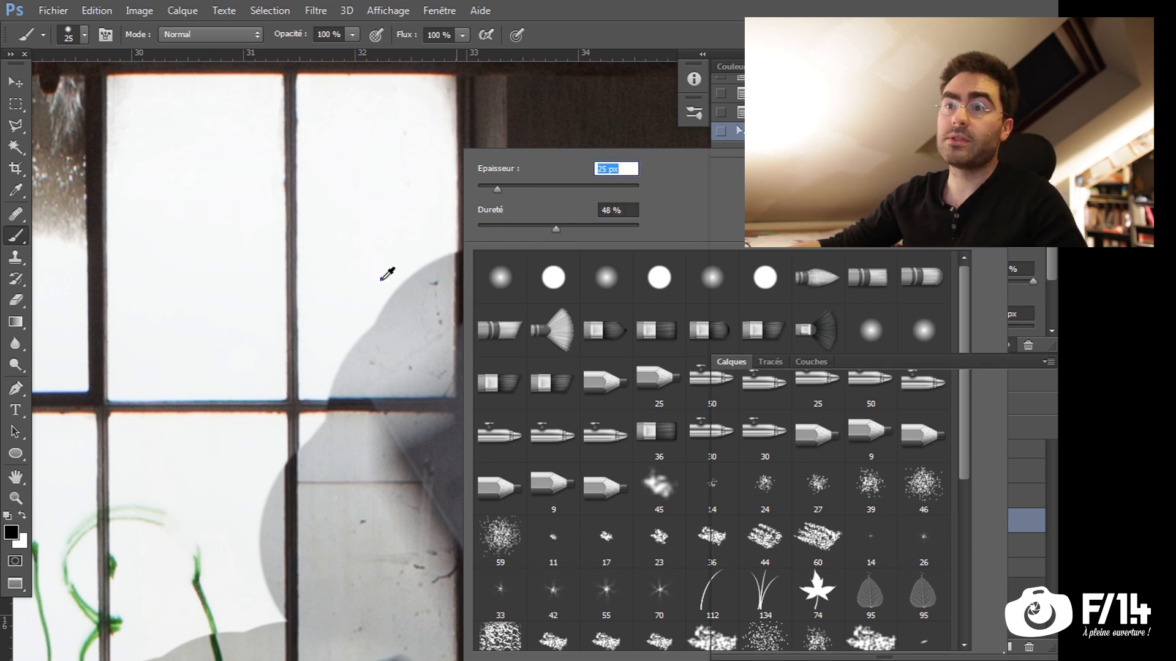
# Paint black on 00086.CR2's mask along the upper edges of the large grey sheet beside the central window
pyautogui.press('space')
pyautogui.moveTo(388, 273); pyautogui.dragTo(310, 312)
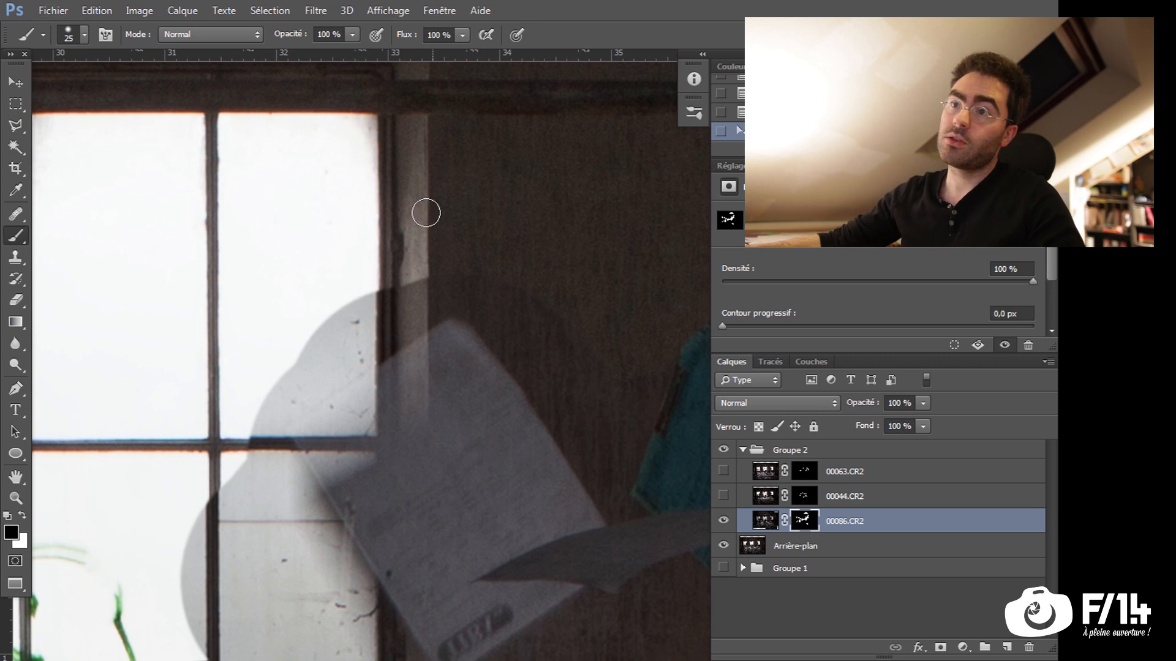
pyautogui.moveTo(587, 420)
pyautogui.mouseDown()
pyautogui.moveTo(481, 297)
pyautogui.moveTo(428, 309)
pyautogui.moveTo(446, 281)
pyautogui.moveTo(336, 296)
pyautogui.moveTo(347, 359)
pyautogui.moveTo(428, 310)
pyautogui.moveTo(325, 355)
pyautogui.moveTo(371, 339)
pyautogui.mouseUp()
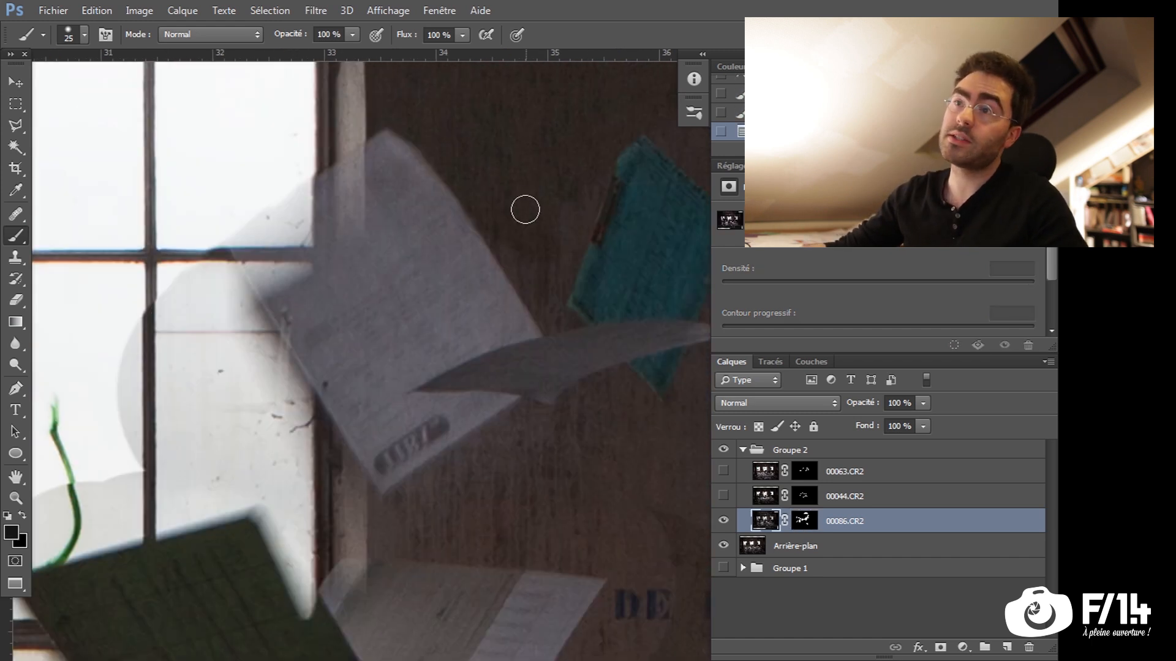
pyautogui.hotkey('ctrl', 'z')
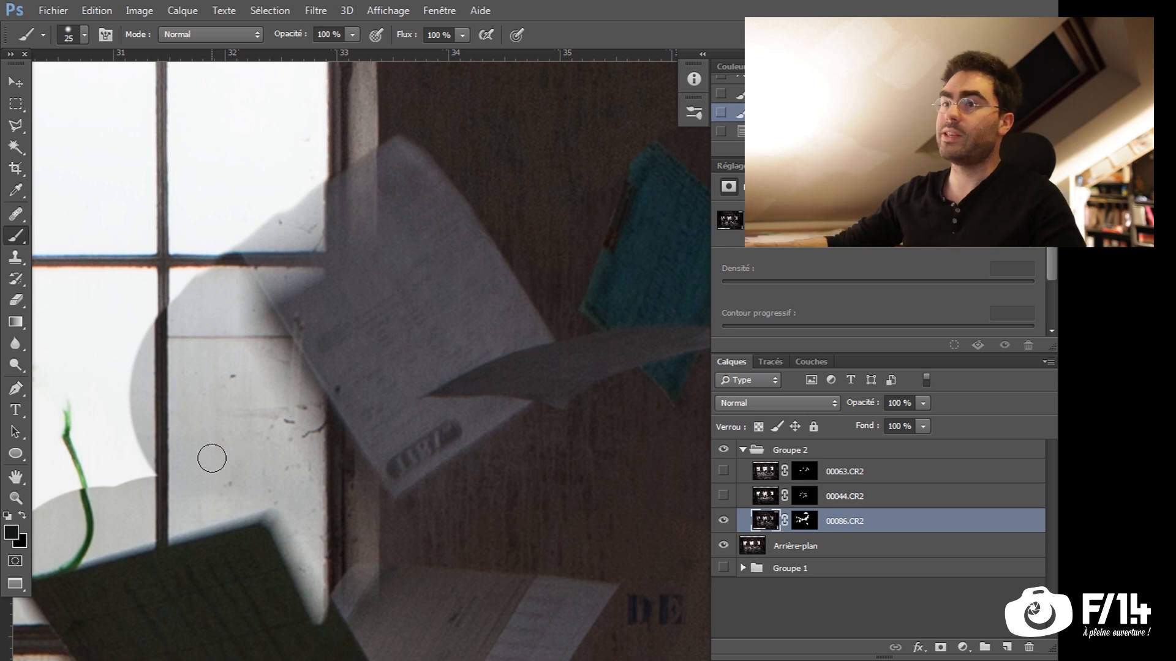
pyautogui.moveTo(196, 288)
pyautogui.mouseDown()
pyautogui.moveTo(233, 325)
pyautogui.moveTo(221, 277)
pyautogui.moveTo(299, 395)
pyautogui.moveTo(210, 248)
pyautogui.moveTo(285, 365)
pyautogui.moveTo(218, 239)
pyautogui.moveTo(381, 533)
pyautogui.moveTo(267, 374)
pyautogui.moveTo(346, 501)
pyautogui.moveTo(290, 474)
pyautogui.moveTo(253, 416)
pyautogui.mouseUp()
pyautogui.hotkey('ctrl', 'z')
# Activate 00086.CR2's mask and paint black over the window area between the grey and dark green sheets with a soft brush
pyautogui.click(806, 524)
pyautogui.moveTo(120, 504)
pyautogui.mouseDown()
pyautogui.moveTo(230, 449)
pyautogui.moveTo(151, 488)
pyautogui.moveTo(329, 420)
pyautogui.moveTo(213, 474)
pyautogui.moveTo(457, 398)
pyautogui.moveTo(367, 406)
pyautogui.moveTo(276, 232)
pyautogui.moveTo(307, 263)
pyautogui.moveTo(355, 244)
pyautogui.moveTo(347, 325)
pyautogui.mouseUp()
pyautogui.moveTo(503, 492); pyautogui.dragTo(334, 392)
pyautogui.moveTo(335, 393); pyautogui.dragTo(372, 378)
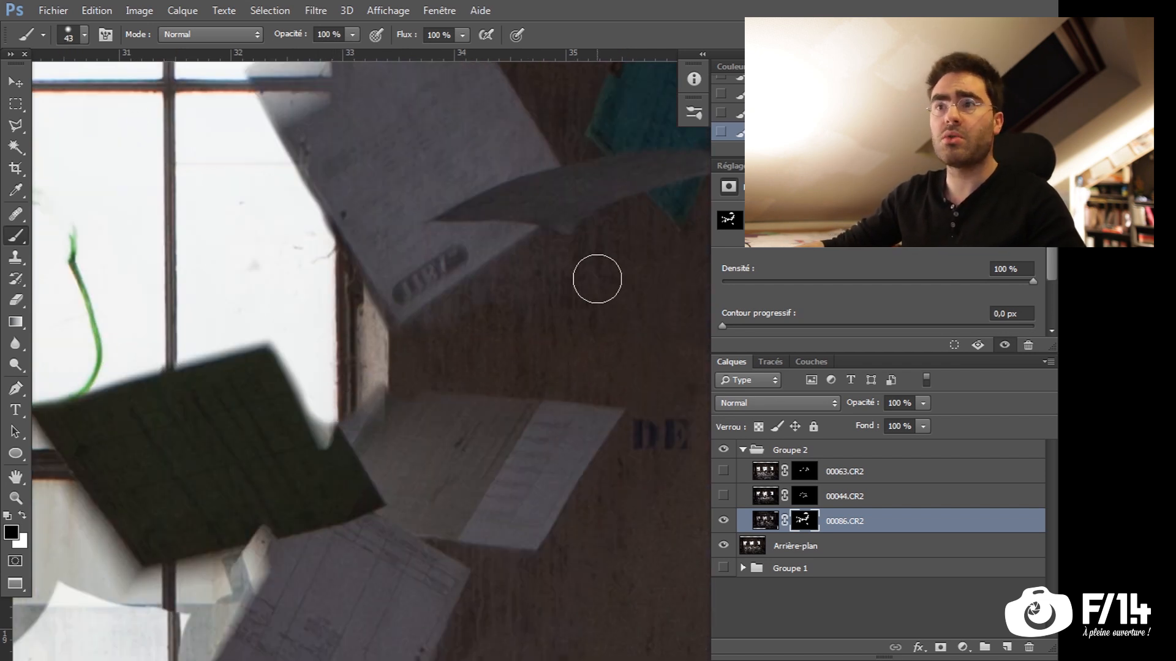
# Refine 00086.CR2's mask along the edges of the grey and dark green sheets using black strokes with a 17 px brush
pyautogui.moveTo(527, 278); pyautogui.dragTo(497, 322)
pyautogui.moveTo(292, 284); pyautogui.dragTo(290, 283)
pyautogui.moveTo(335, 317); pyautogui.dragTo(353, 373)
pyautogui.hotkey('ctrl', 'z')
pyautogui.moveTo(331, 311); pyautogui.dragTo(322, 312)
pyautogui.moveTo(286, 263); pyautogui.dragTo(332, 332)
pyautogui.moveTo(284, 265); pyautogui.dragTo(371, 408)
pyautogui.moveTo(320, 326); pyautogui.dragTo(354, 397)
# Paint black on 00086.CR2's mask around the teal sheet, the curved sheet and the dark sheets on the wall
pyautogui.moveTo(486, 437); pyautogui.dragTo(373, 424)
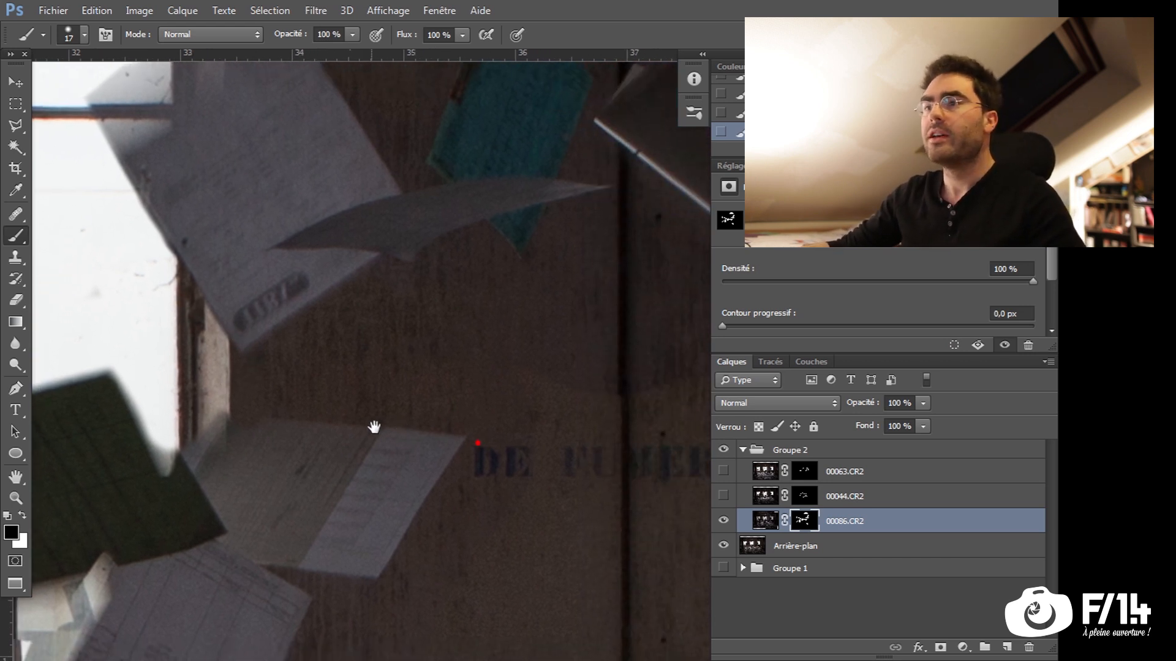
pyautogui.moveTo(528, 365); pyautogui.dragTo(517, 365)
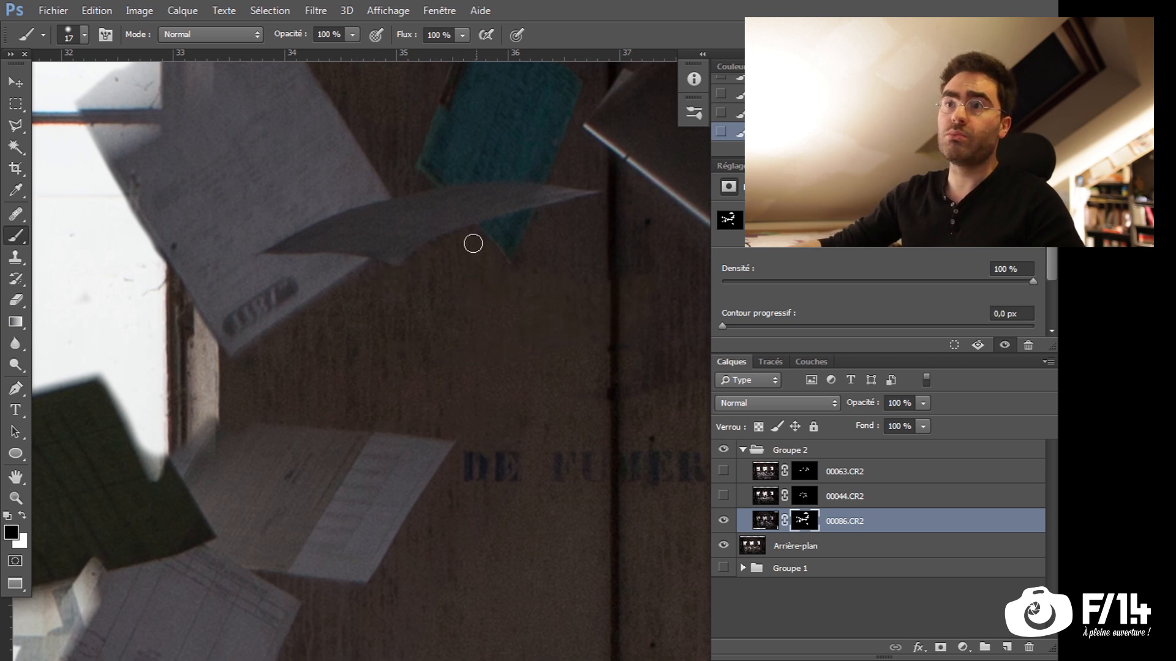
pyautogui.moveTo(492, 287); pyautogui.dragTo(491, 328)
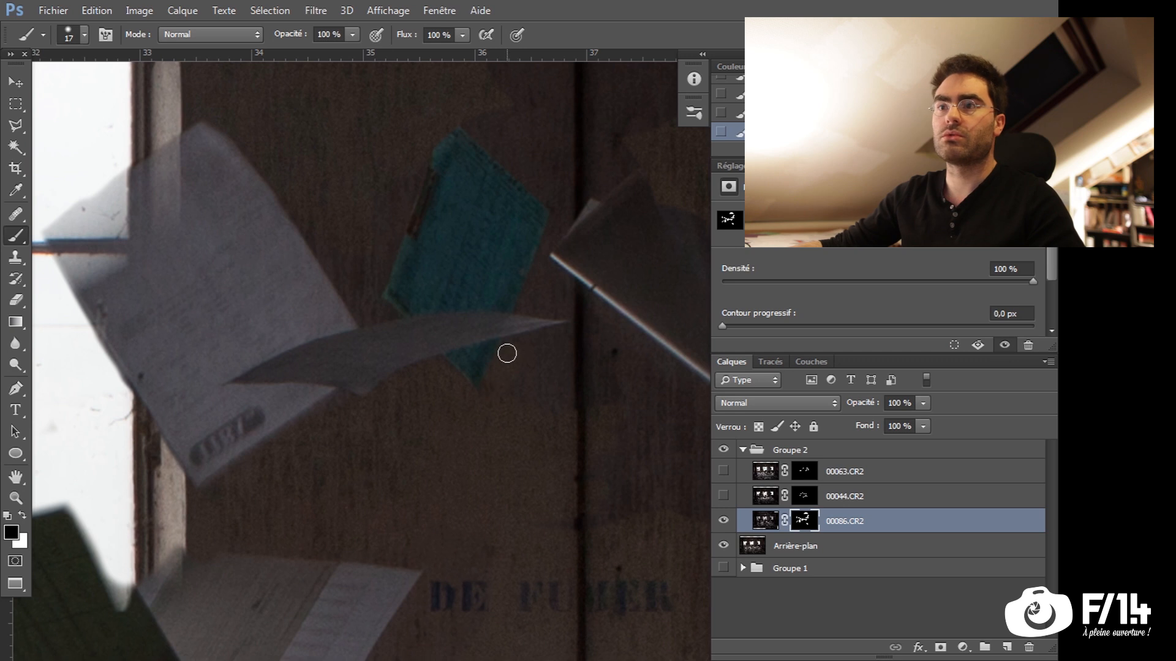
pyautogui.moveTo(570, 315); pyautogui.dragTo(549, 396)
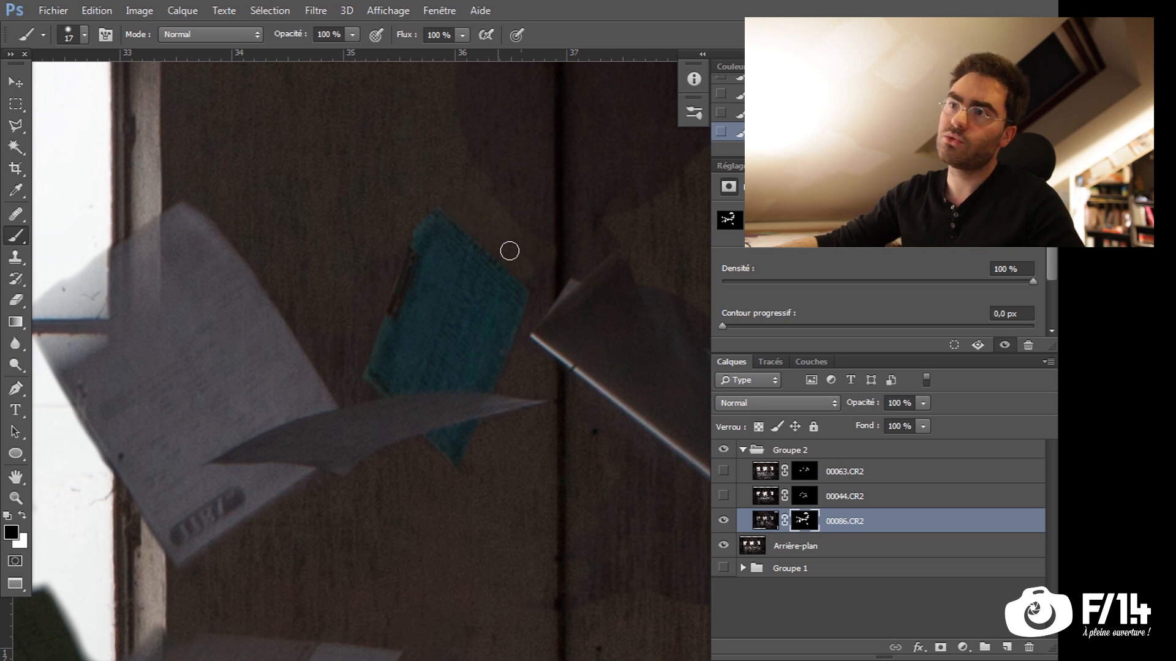
pyautogui.moveTo(381, 233)
pyautogui.mouseDown()
pyautogui.moveTo(394, 241)
pyautogui.moveTo(355, 360)
pyautogui.mouseUp()
pyautogui.moveTo(351, 348)
pyautogui.mouseDown()
pyautogui.moveTo(338, 345)
pyautogui.moveTo(357, 336)
pyautogui.moveTo(269, 481)
pyautogui.mouseUp()
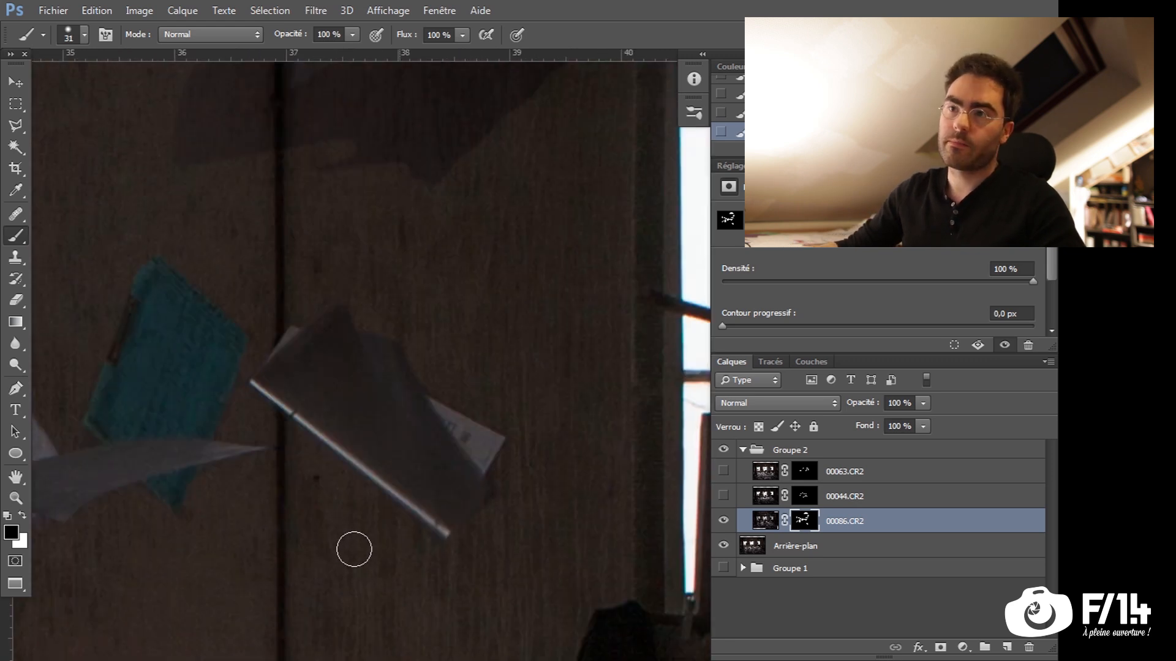
pyautogui.moveTo(278, 629)
pyautogui.mouseDown()
pyautogui.moveTo(428, 575)
pyautogui.moveTo(473, 596)
pyautogui.mouseUp()
# Hide Arrière-plan, paint out the stray specks on 00086.CR2's mask with a 31 px brush, and show Arrière-plan again
pyautogui.click(726, 550)
pyautogui.moveTo(401, 602); pyautogui.dragTo(380, 598)
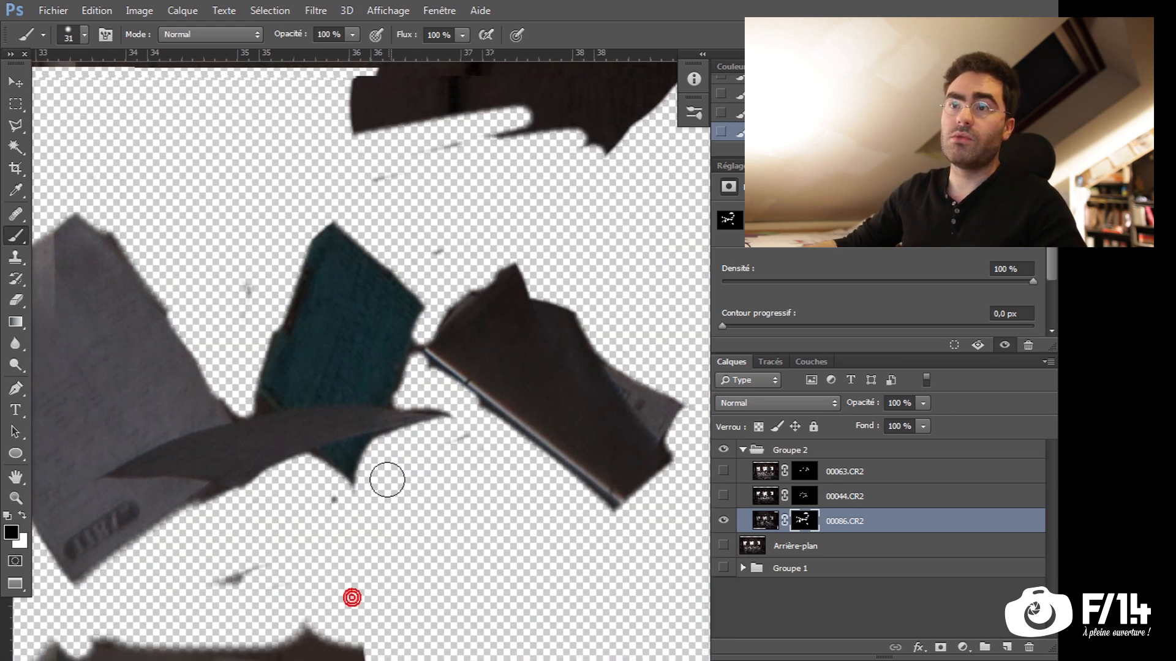
pyautogui.click(433, 249)
pyautogui.moveTo(398, 178); pyautogui.dragTo(363, 171)
pyautogui.moveTo(264, 248); pyautogui.dragTo(250, 305)
pyautogui.moveTo(249, 572); pyautogui.dragTo(210, 604)
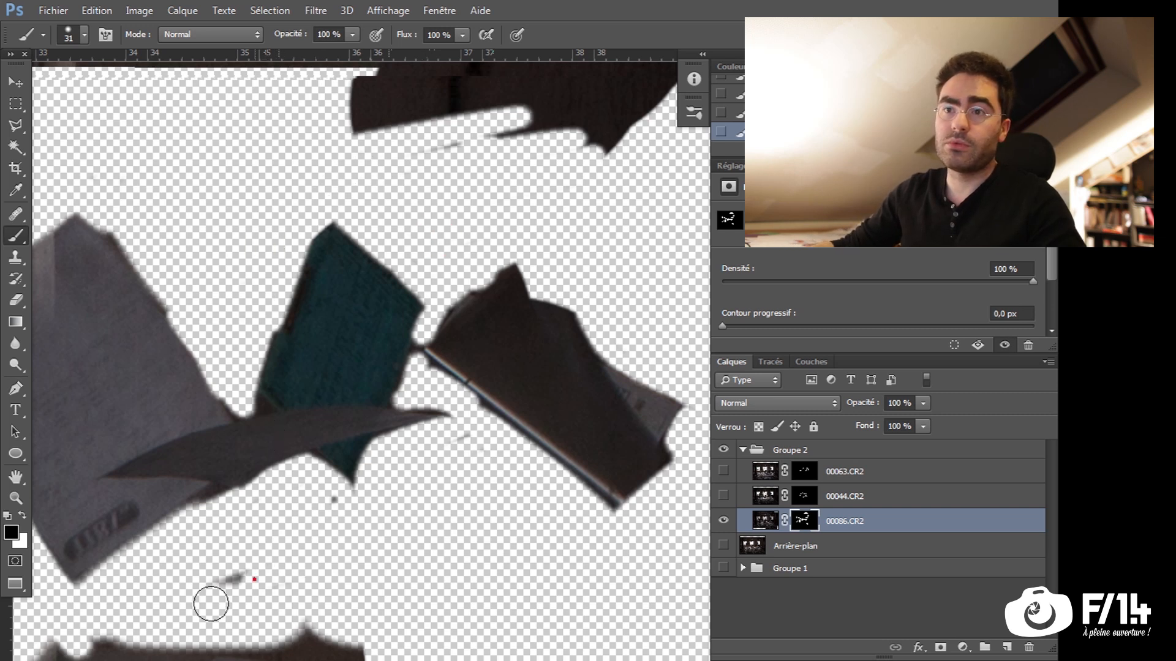
pyautogui.click(334, 499)
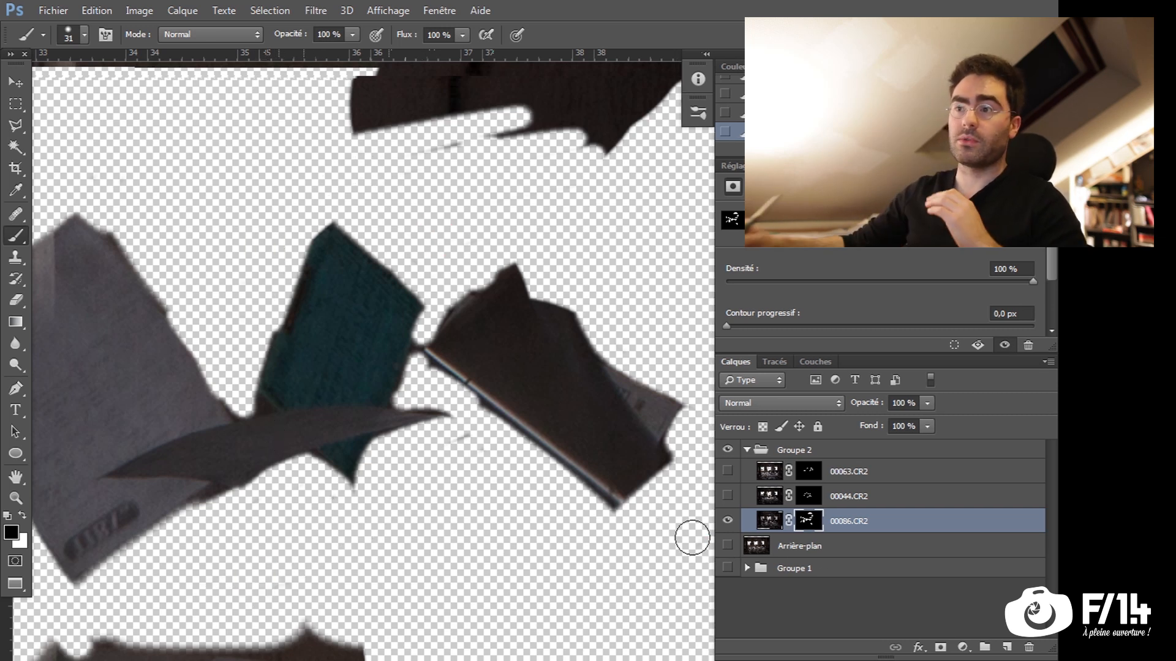
pyautogui.click(723, 546)
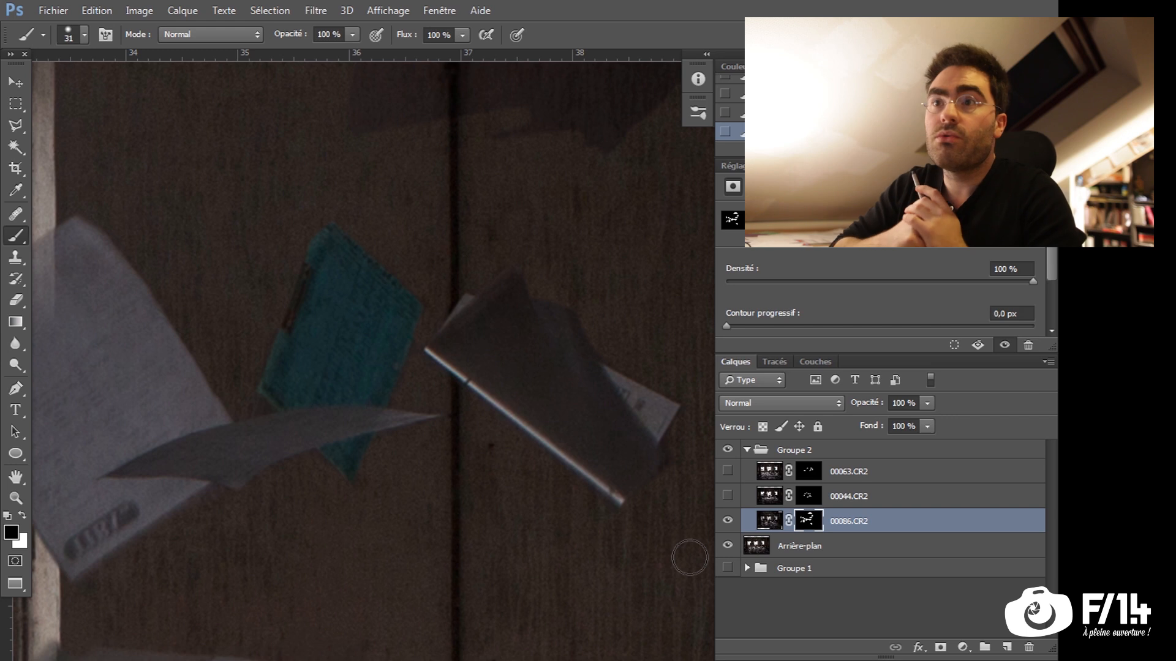
# Activate 00086.CR2's image and make a rectangular selection around the sheet flying in front of the light boom
pyautogui.moveTo(546, 388); pyautogui.dragTo(428, 433)
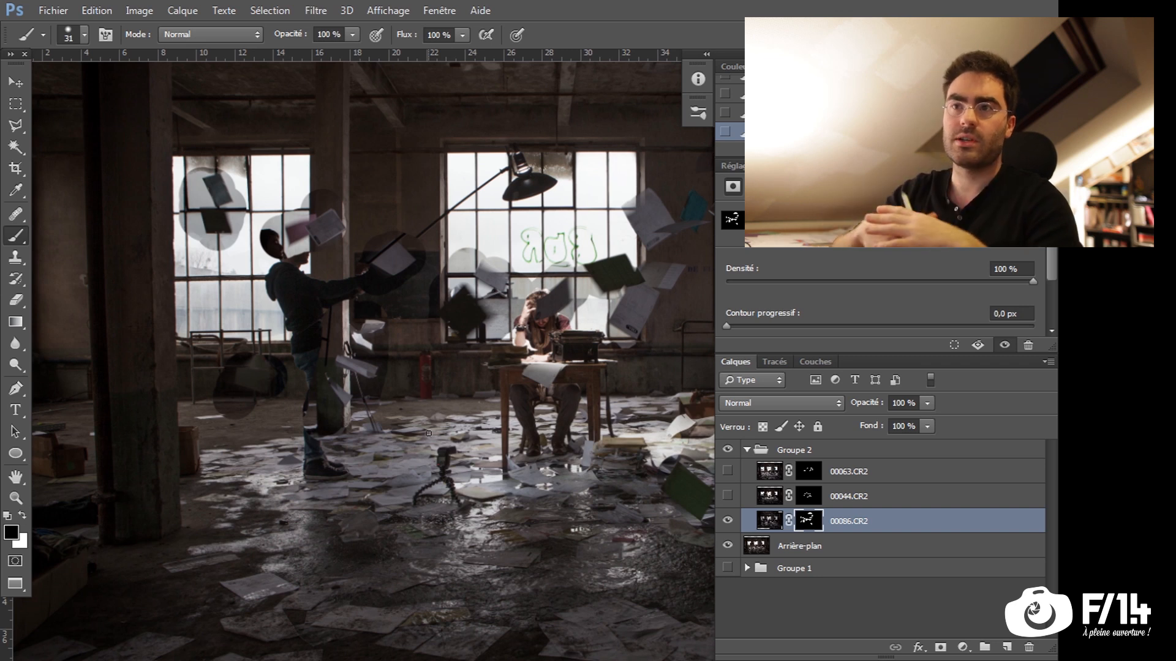
pyautogui.moveTo(395, 208); pyautogui.dragTo(502, 361)
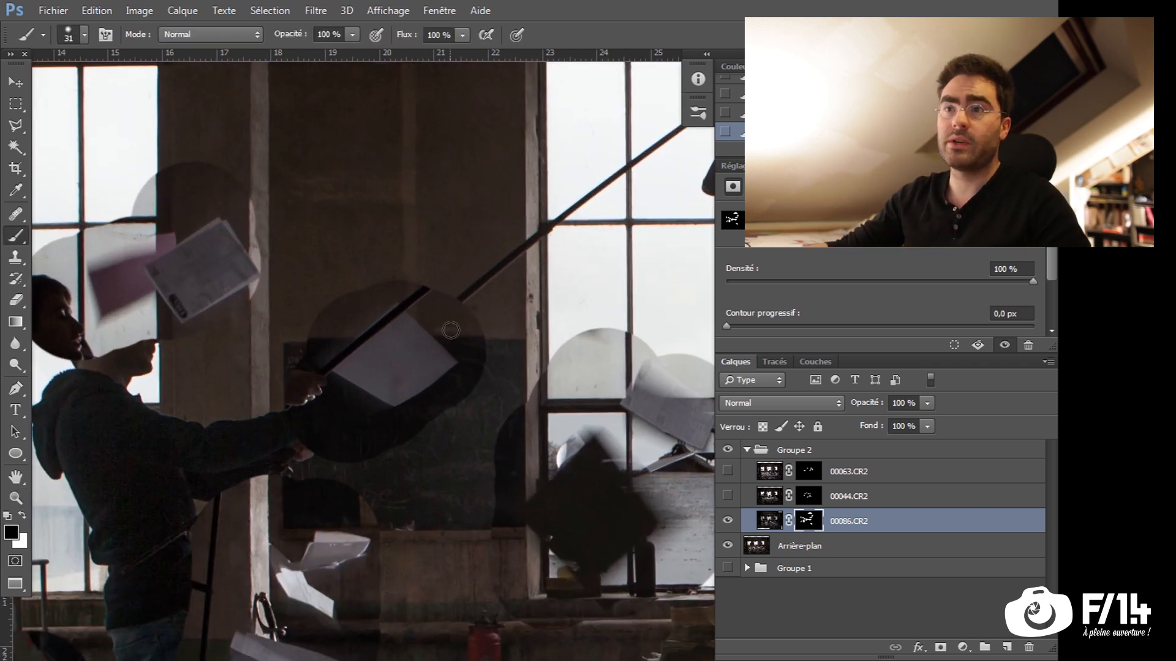
pyautogui.press('v')
pyautogui.moveTo(376, 336); pyautogui.dragTo(412, 325)
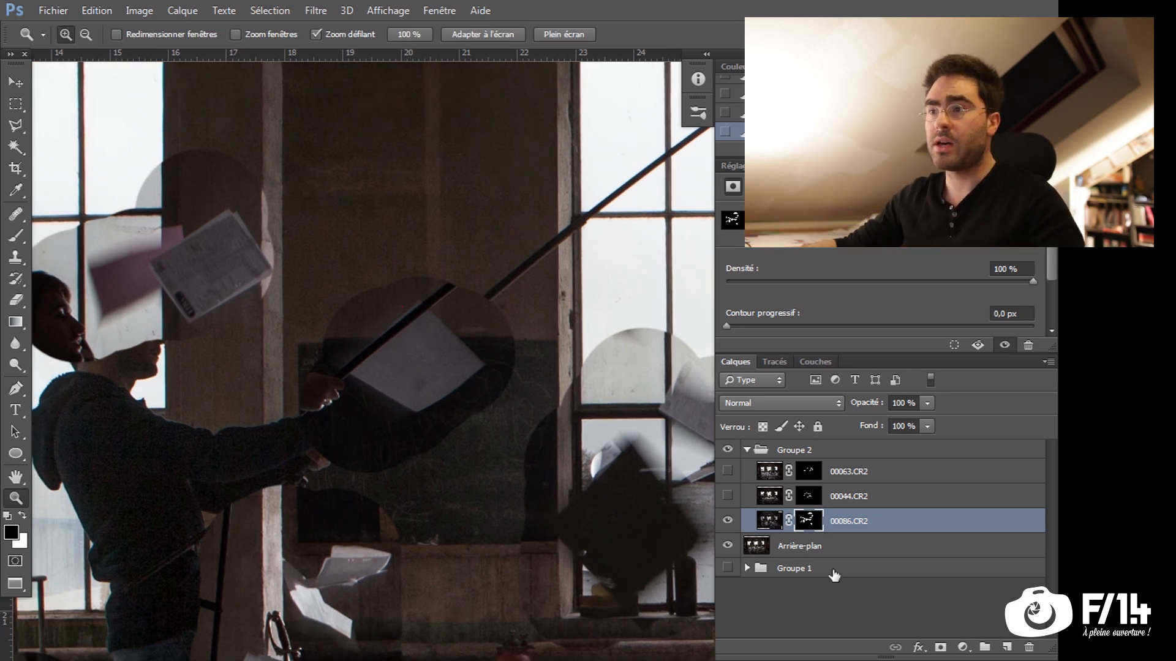
pyautogui.click(769, 522)
pyautogui.press('m')
pyautogui.moveTo(527, 226); pyautogui.dragTo(280, 500)
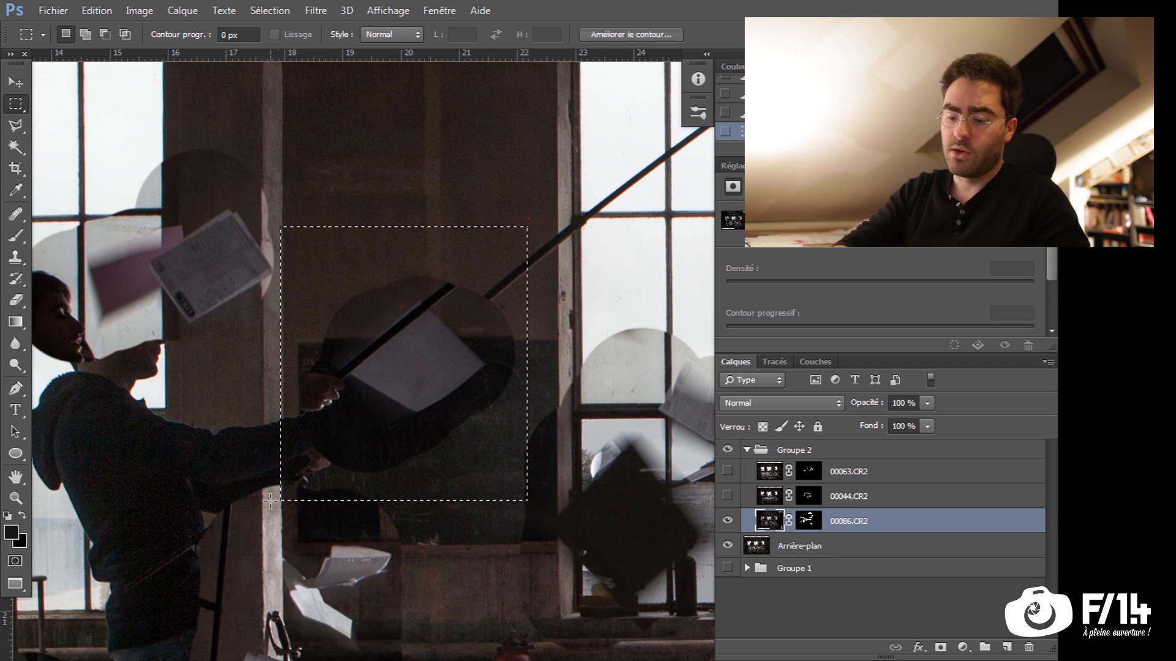
# Raise the selected area's brightness with Brightness/Contrast to match the surrounding background wall
pyautogui.hotkey('ctrl', 'alt', 'b')
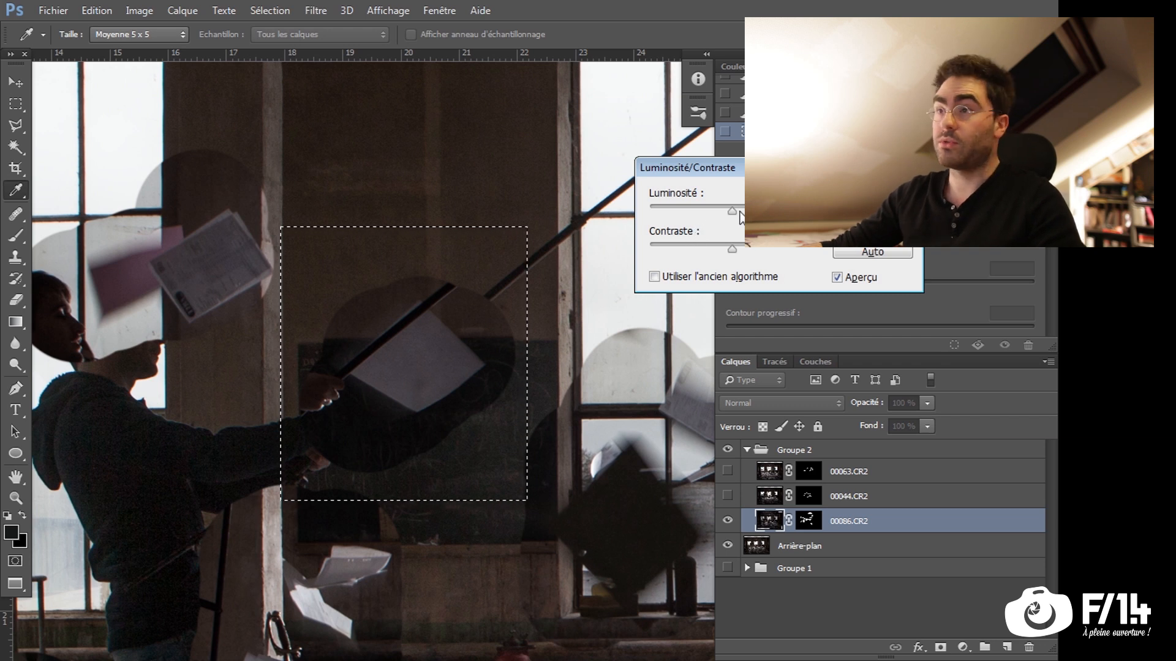
pyautogui.press('Escape')
pyautogui.click(139, 10)
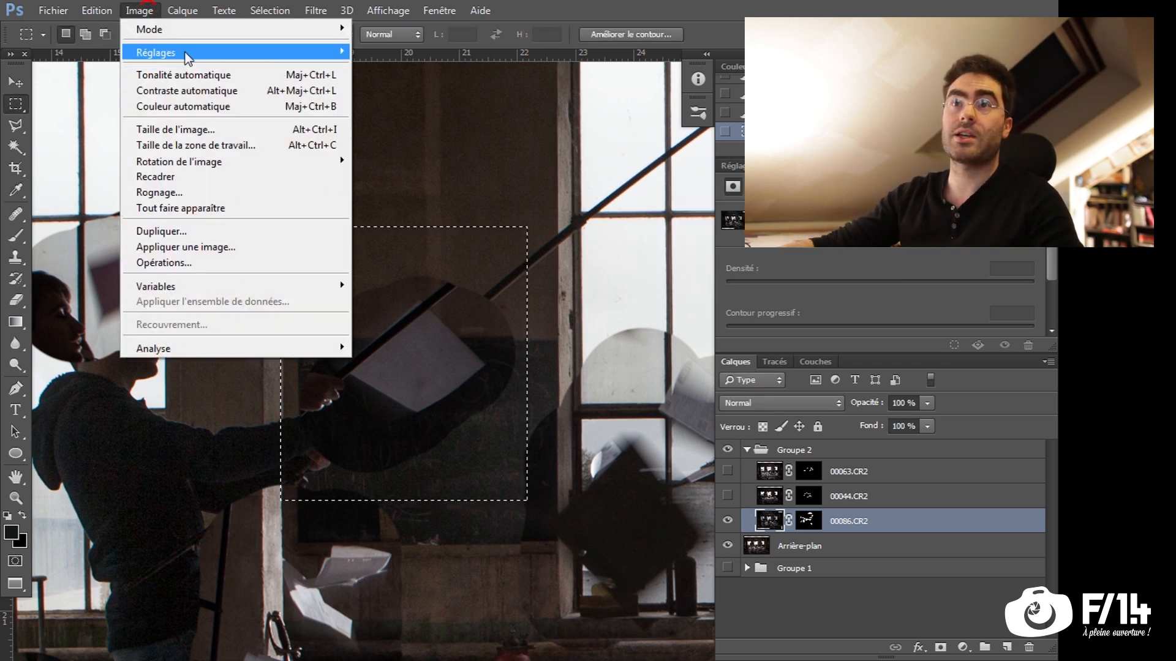
pyautogui.moveTo(187, 53)
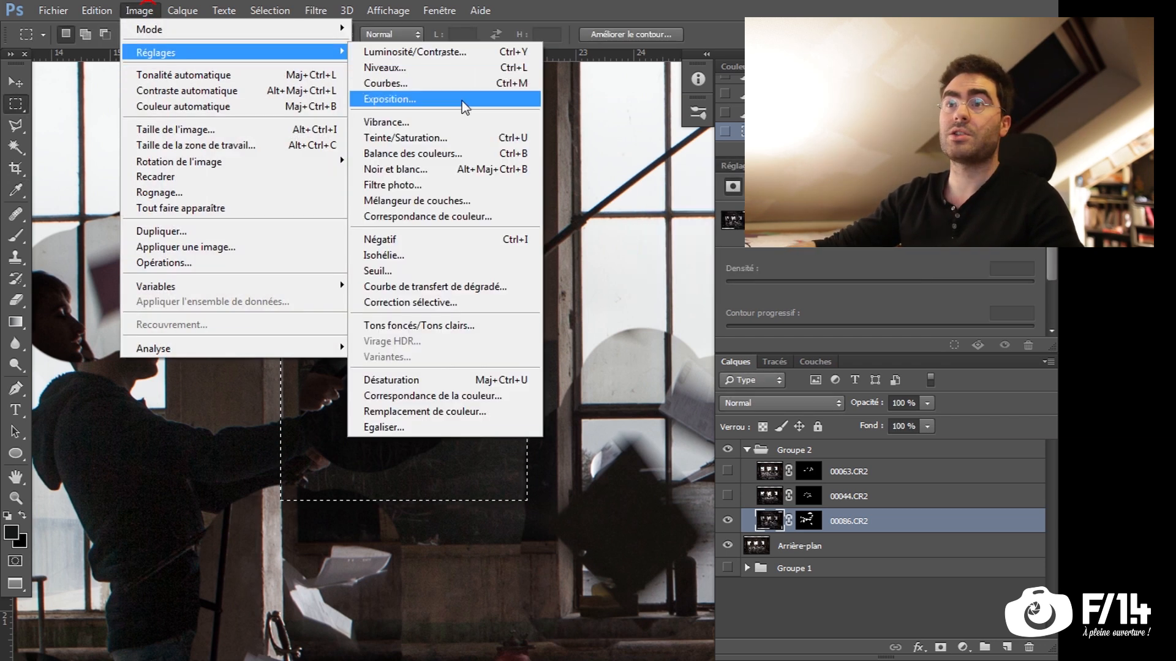
pyautogui.click(421, 51)
pyautogui.click(739, 207)
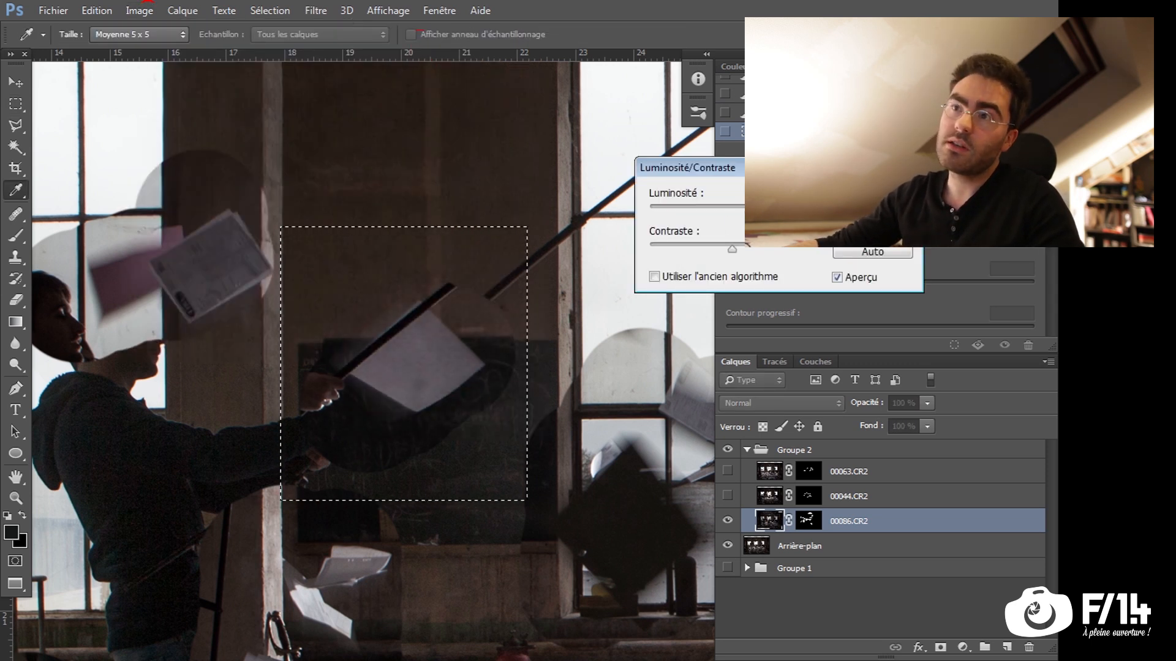
pyautogui.press('Return')
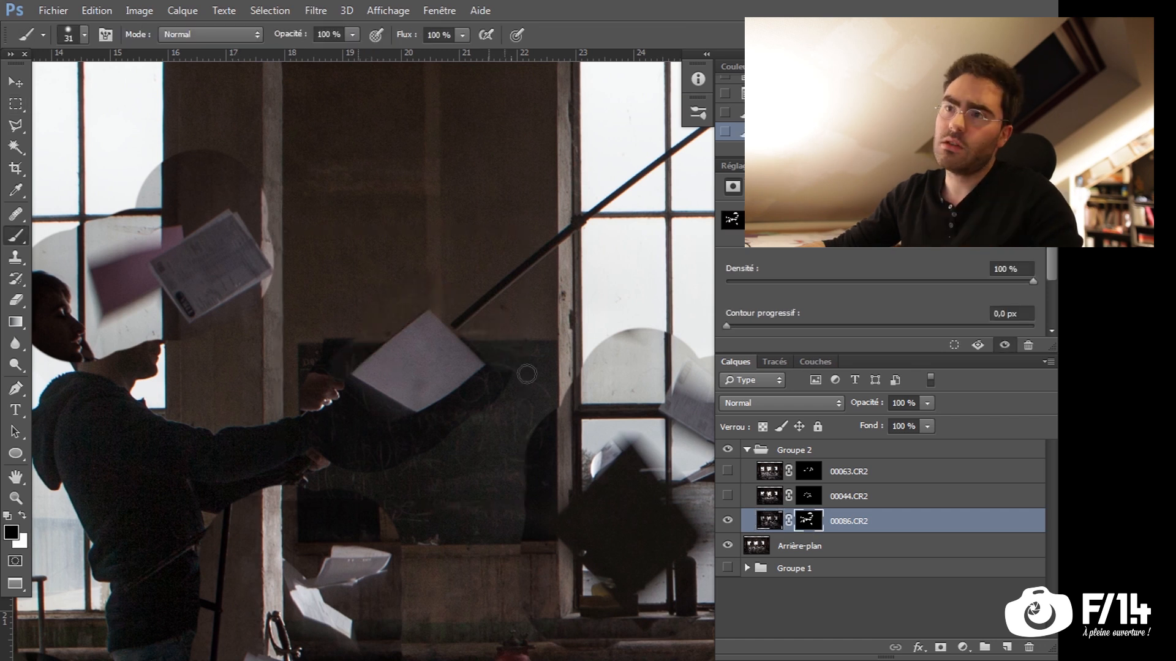
# Paint black on 00086.CR2's mask around the sheet in front of the light boom with the 31 px brush
pyautogui.moveTo(525, 375)
pyautogui.mouseDown()
pyautogui.moveTo(399, 463)
pyautogui.moveTo(512, 362)
pyautogui.moveTo(352, 456)
pyautogui.moveTo(314, 385)
pyautogui.moveTo(379, 419)
pyautogui.moveTo(330, 379)
pyautogui.moveTo(382, 414)
pyautogui.moveTo(378, 485)
pyautogui.moveTo(318, 433)
pyautogui.mouseUp()
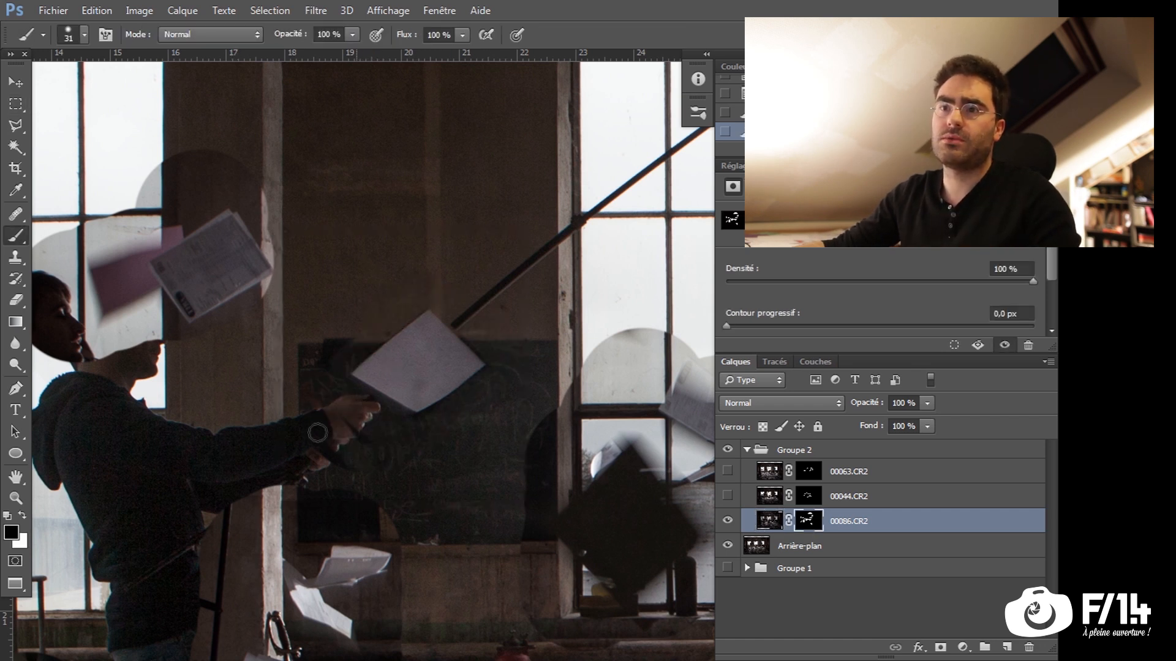
pyautogui.moveTo(410, 427); pyautogui.dragTo(361, 400)
pyautogui.press('z')
pyautogui.moveTo(546, 438); pyautogui.dragTo(407, 449)
pyautogui.moveTo(539, 471)
pyautogui.mouseDown()
pyautogui.moveTo(406, 471)
pyautogui.moveTo(451, 510)
pyautogui.moveTo(419, 468)
pyautogui.moveTo(427, 458)
pyautogui.mouseUp()
pyautogui.moveTo(262, 463); pyautogui.dragTo(245, 447)
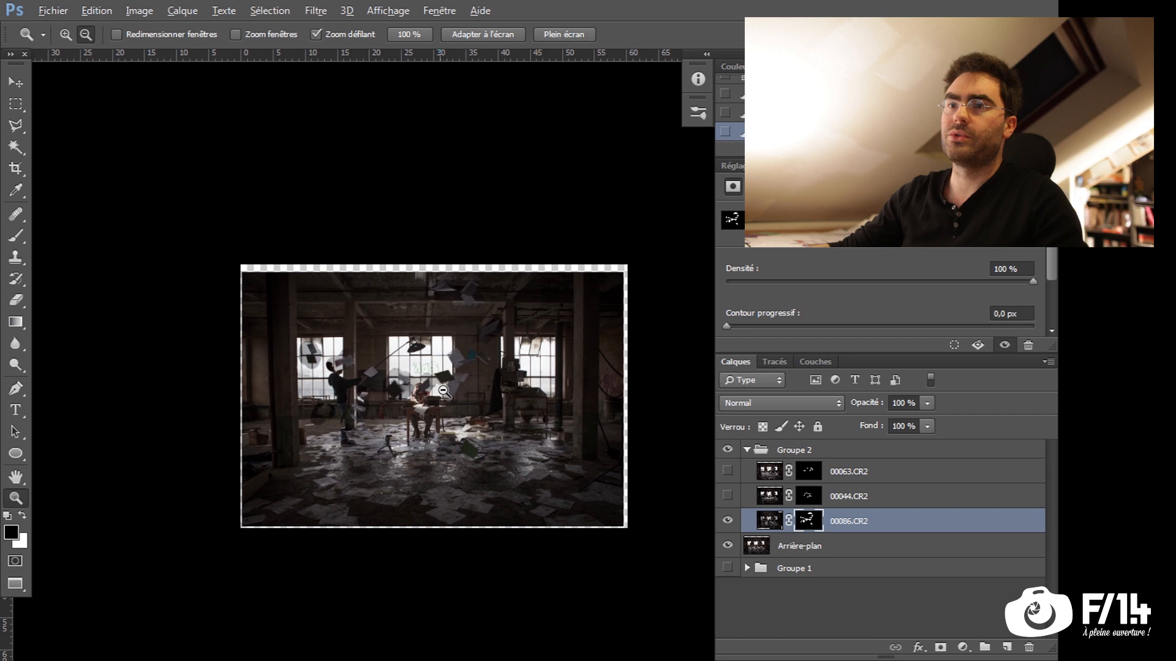
pyautogui.click(343, 335)
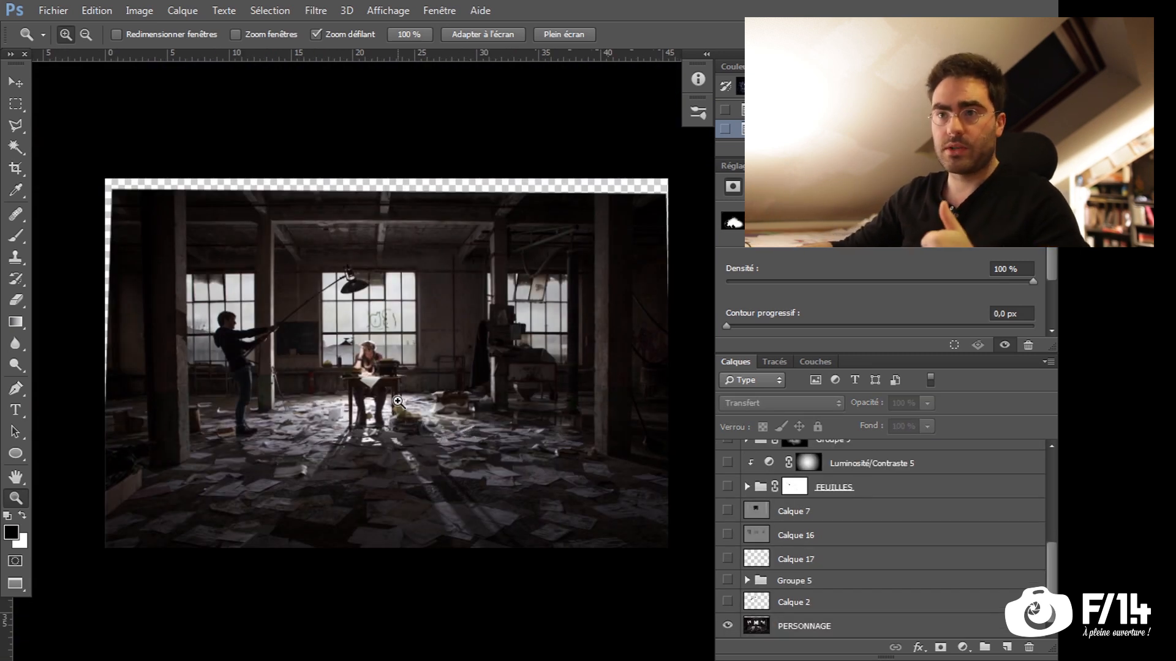
# Toggle the visibility of Calque 2 repeatedly to compare the scene with and without its retouching over PERSONNAGE
pyautogui.click(728, 603)
pyautogui.click(727, 603)
pyautogui.click(727, 603)
pyautogui.click(727, 603)
pyautogui.click(727, 603)
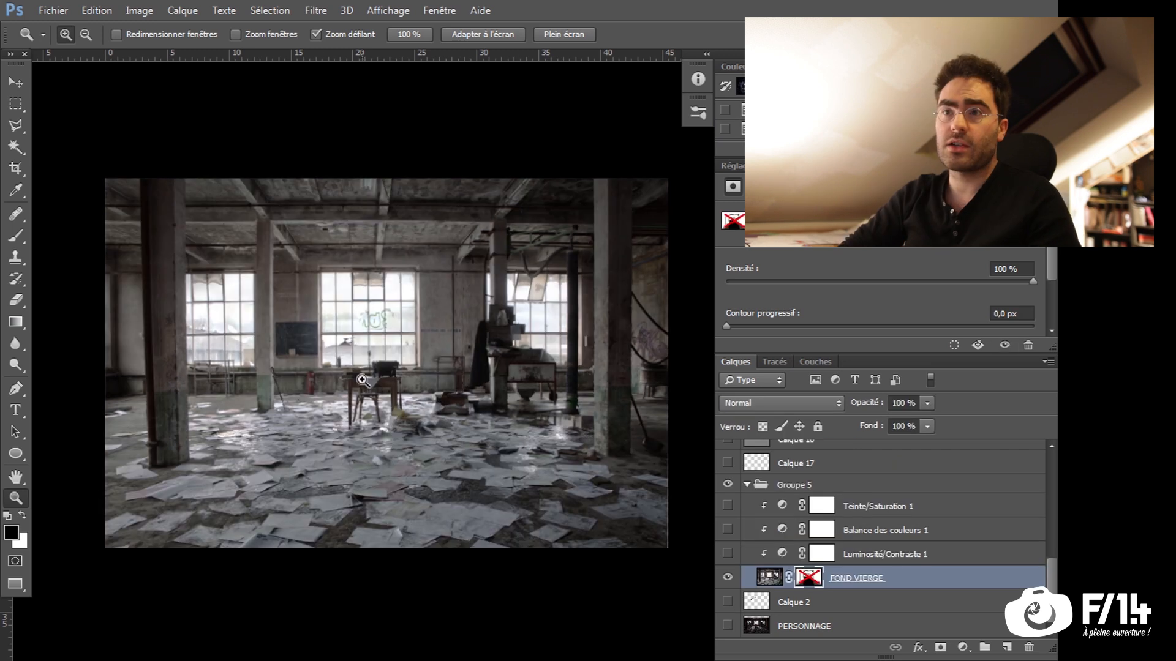
# Examine the empty FOND VIERGE background up close, from the windows and typewriter desk to the sheets on the floor
pyautogui.click(605, 314)
pyautogui.keyDown('alt'); pyautogui.click(604, 313); pyautogui.keyUp('alt')
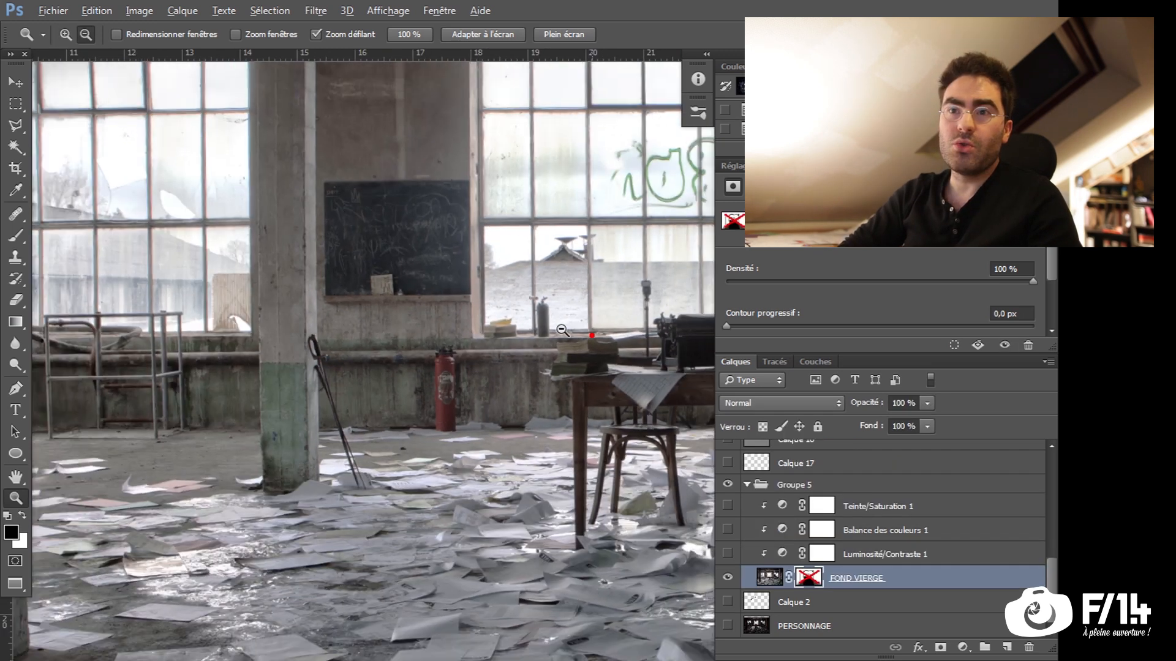
pyautogui.moveTo(370, 200); pyautogui.dragTo(39, 351)
pyautogui.moveTo(562, 343); pyautogui.dragTo(275, 208)
pyautogui.keyDown('alt'); pyautogui.click(367, 378); pyautogui.keyUp('alt')
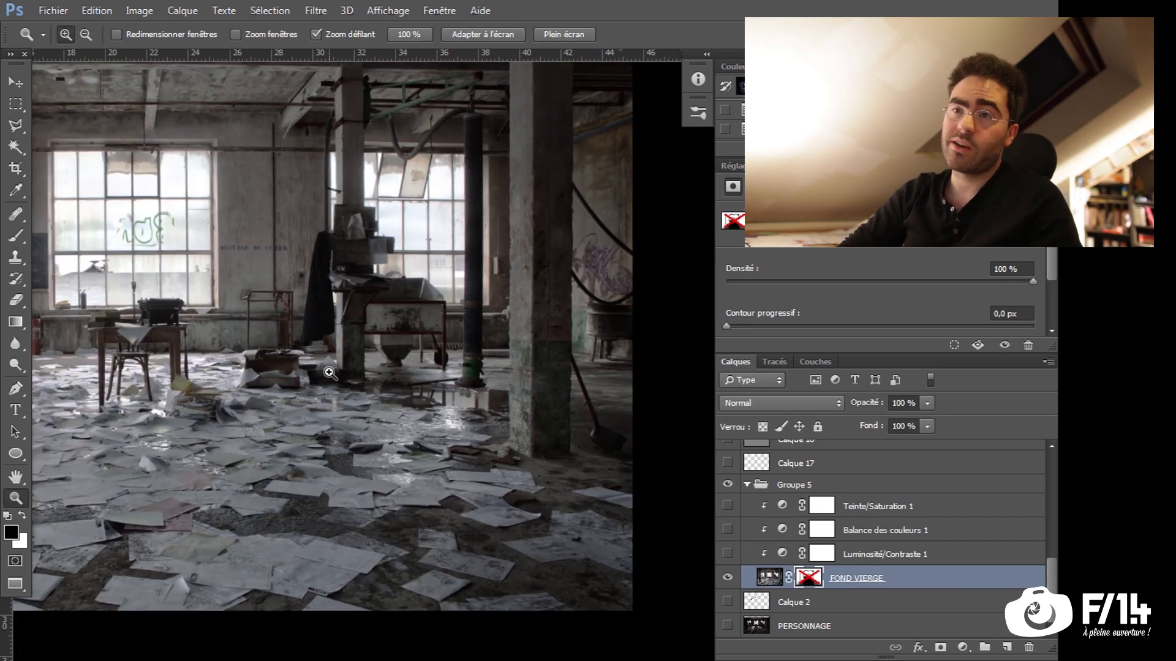
pyautogui.moveTo(250, 368); pyautogui.dragTo(536, 353)
pyautogui.keyDown('alt'); pyautogui.click(503, 356); pyautogui.keyUp('alt')
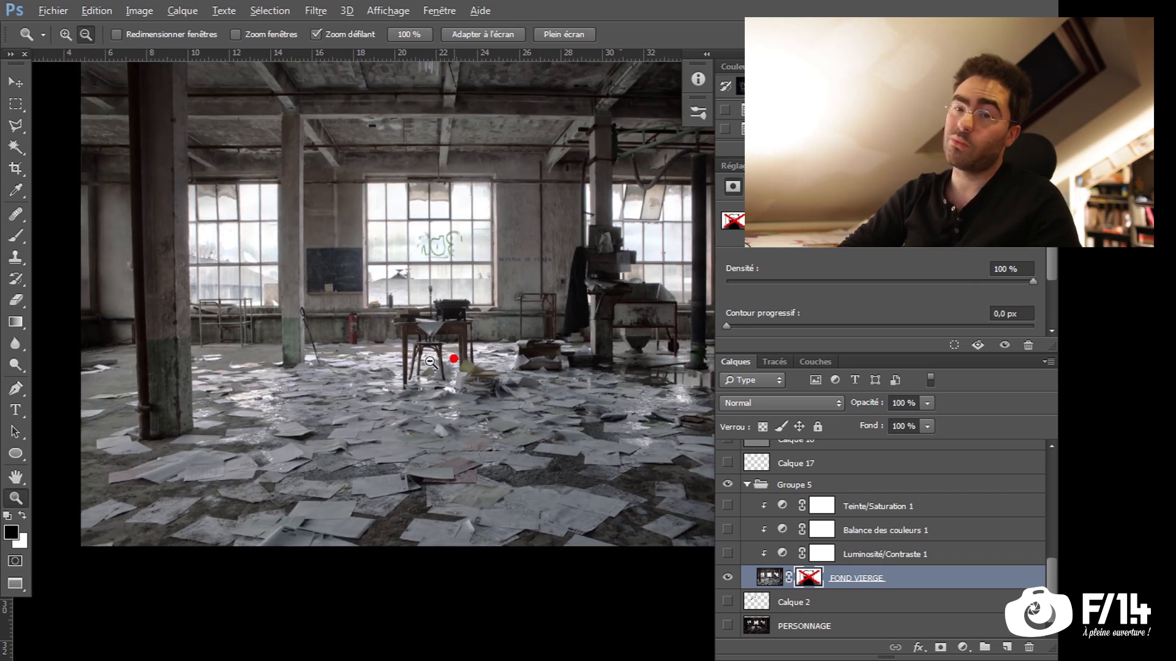
pyautogui.moveTo(489, 450)
pyautogui.mouseDown()
pyautogui.moveTo(442, 460)
pyautogui.moveTo(480, 448)
pyautogui.mouseUp()
pyautogui.keyDown('alt'); pyautogui.click(522, 442); pyautogui.keyUp('alt')
pyautogui.scroll(1, 480, 447)
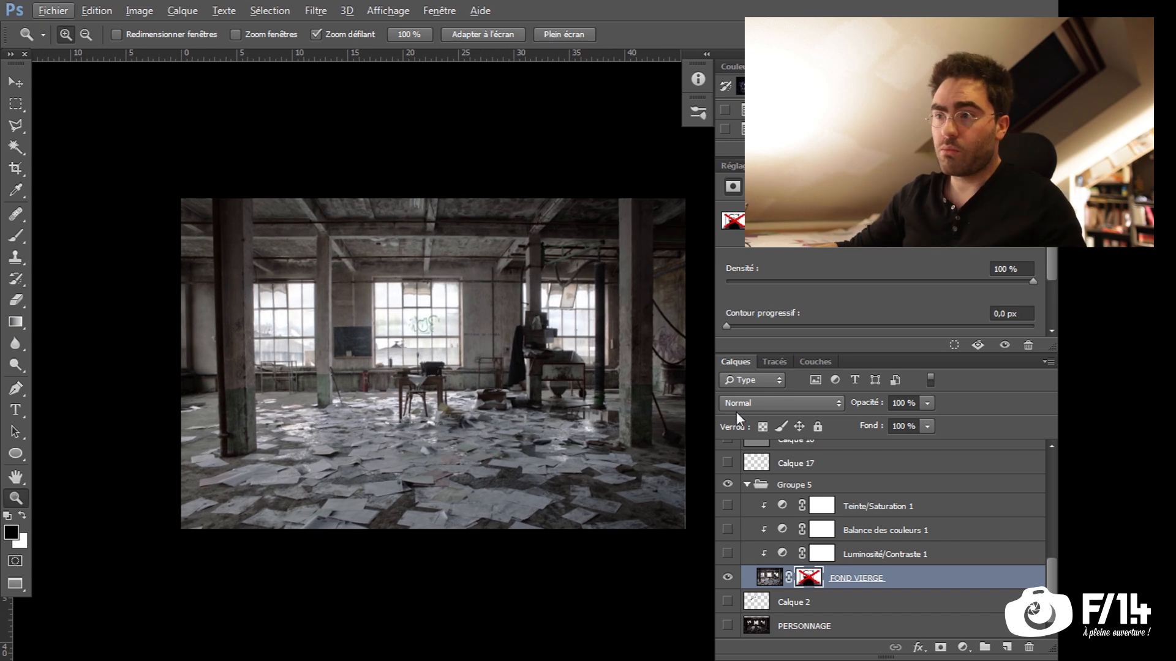
# Show the Luminosité/Contraste 1, Balance des couleurs 1 and Teinte/Saturation 1 adjustments over FOND VIERGE, and activate Luminosité/Contraste 1
pyautogui.keyDown('shift'); pyautogui.click(810, 579); pyautogui.keyUp('shift')
pyautogui.keyDown('shift'); pyautogui.click(809, 579); pyautogui.keyUp('shift')
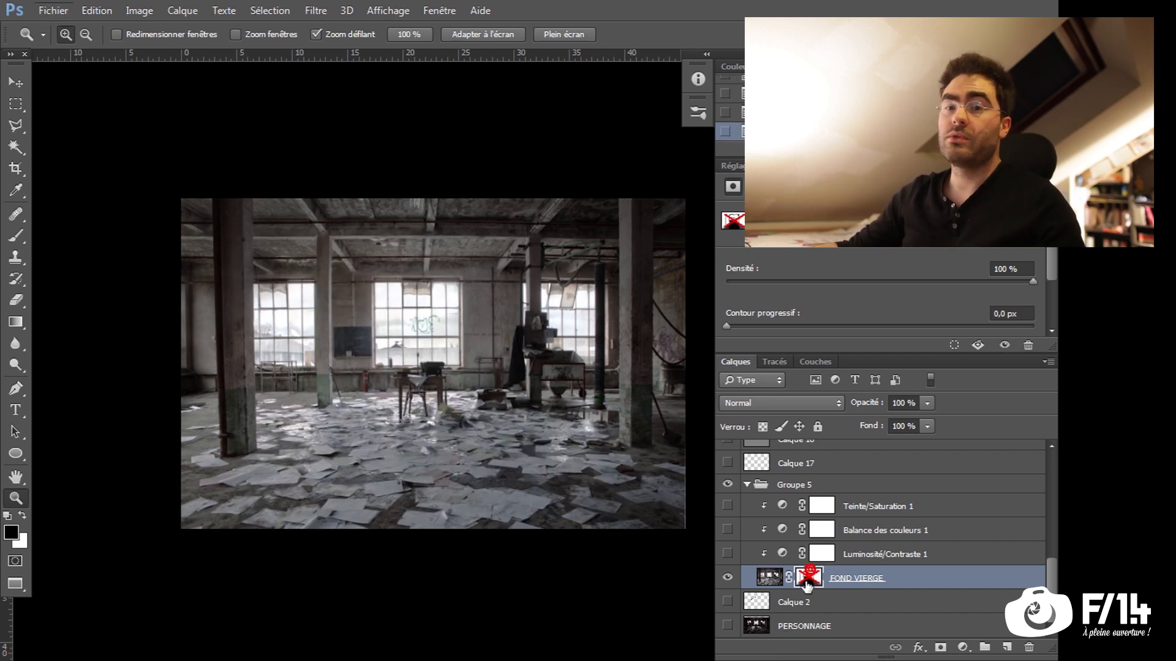
pyautogui.moveTo(727, 555); pyautogui.dragTo(729, 508)
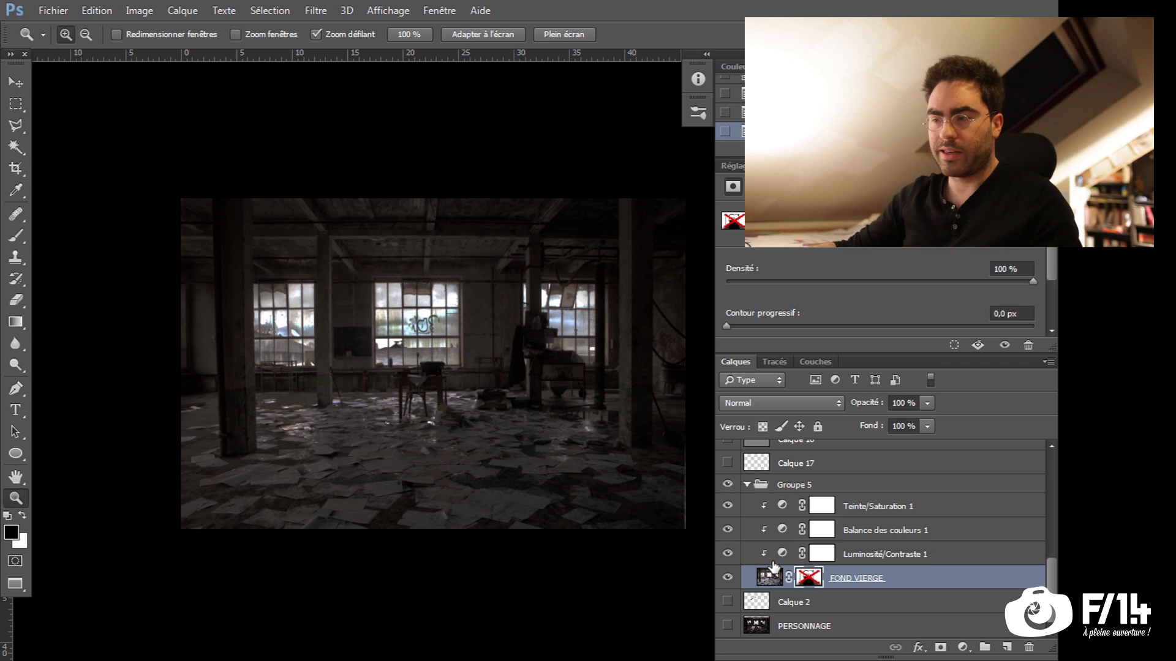
pyautogui.press('alt')
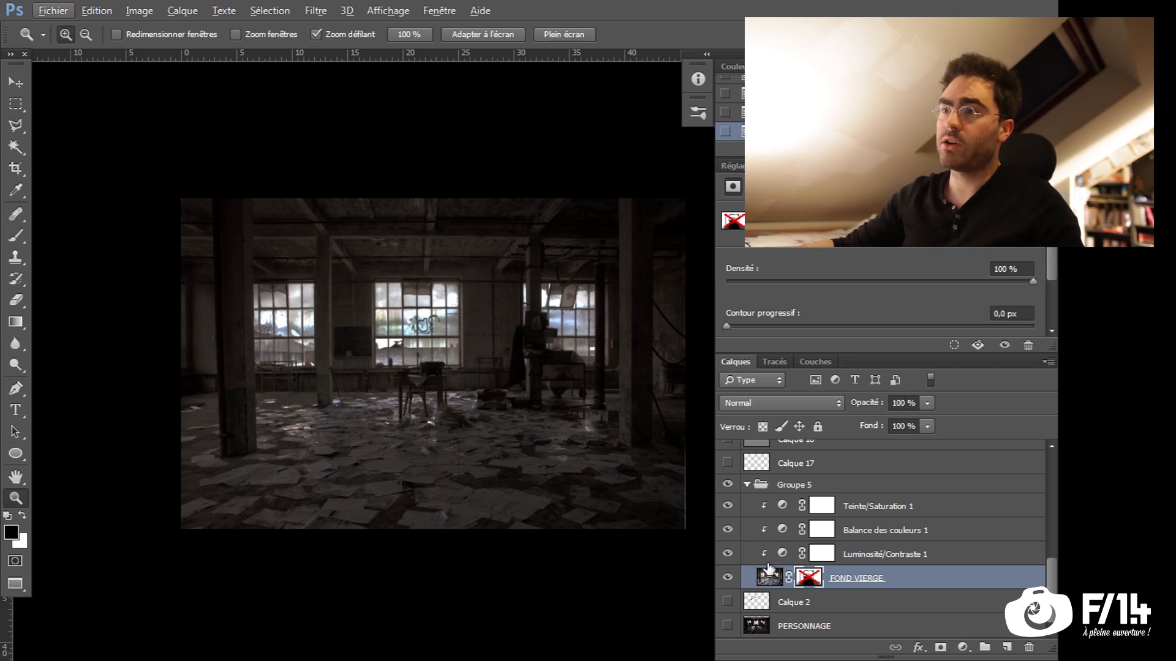
pyautogui.click(769, 558)
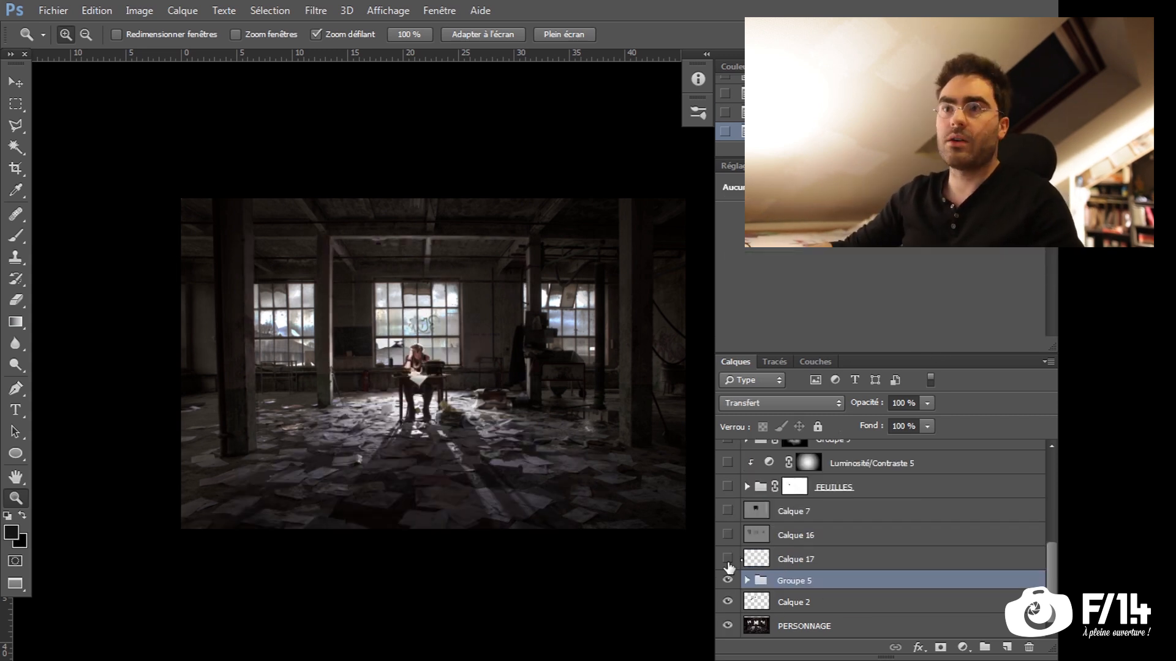
# Toggle Luminosité/Contraste 1 and Balance des couleurs 1 to compare the background with and without each adjustment
pyautogui.click(728, 559)
pyautogui.click(728, 559)
pyautogui.click(728, 559)
pyautogui.click(729, 561)
pyautogui.moveTo(533, 505)
pyautogui.mouseDown()
pyautogui.moveTo(531, 530)
pyautogui.moveTo(509, 514)
pyautogui.mouseUp()
pyautogui.scroll(1, 529, 523)
pyautogui.click(729, 537)
# Show an enlarged actions list over the image and run Calque Gris to add a 50 % gray layer in Lumière linéaire mode
pyautogui.moveTo(911, 157); pyautogui.dragTo(910, 268)
pyautogui.moveTo(863, 67); pyautogui.dragTo(252, 258)
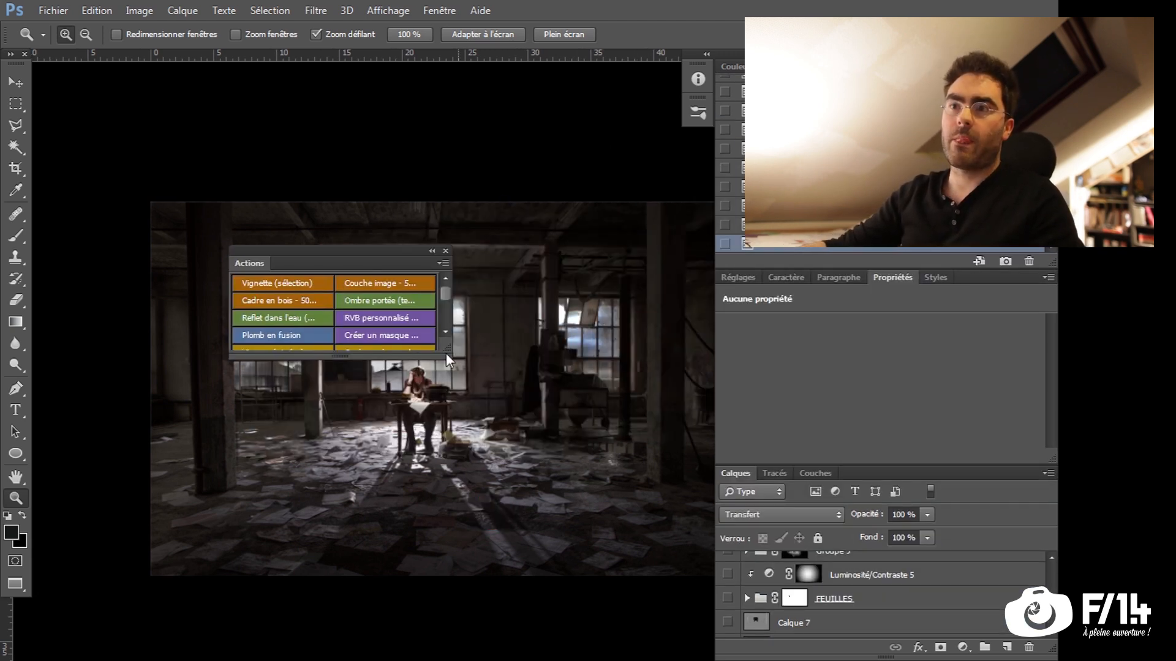
pyautogui.moveTo(447, 354); pyautogui.dragTo(643, 578)
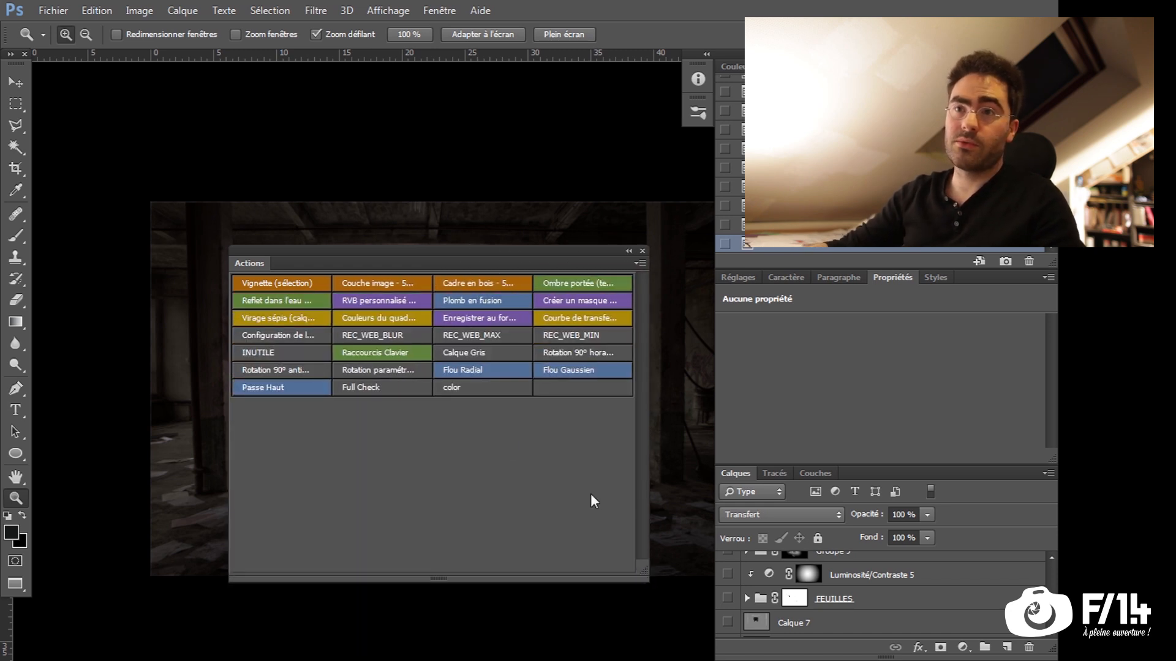
pyautogui.click(472, 351)
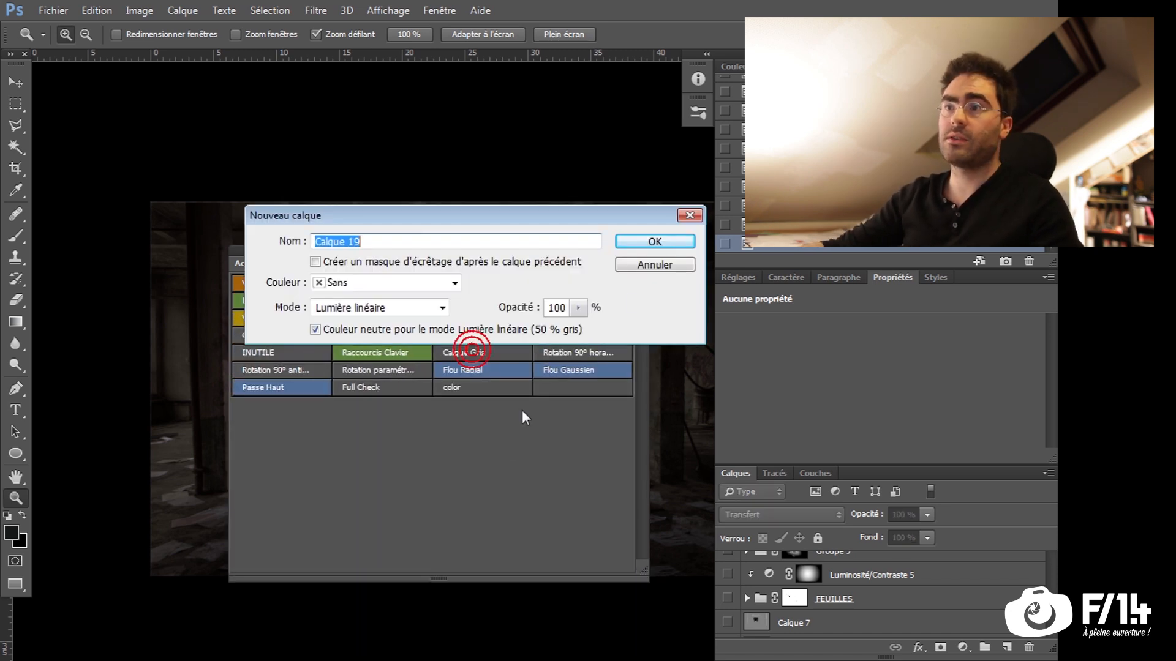
pyautogui.click(673, 237)
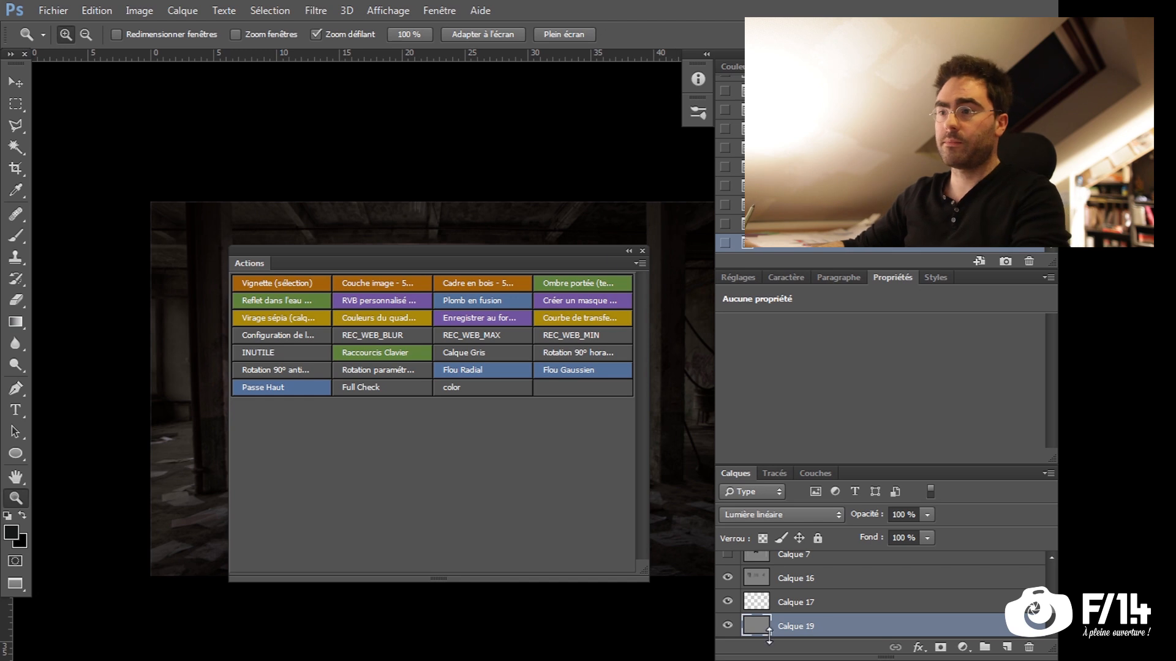
# Take the actions list out of button mode and start recording a new action named Calque gris2 in the MOI set
pyautogui.click(639, 262)
pyautogui.click(694, 112)
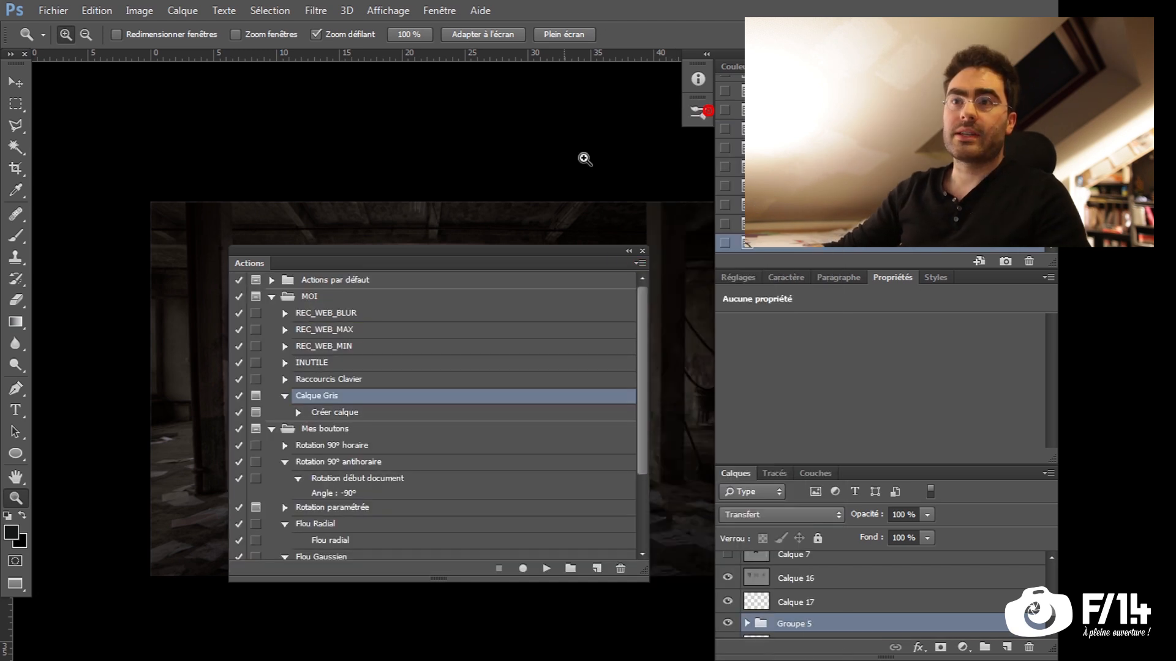
pyautogui.moveTo(408, 261); pyautogui.dragTo(431, 240)
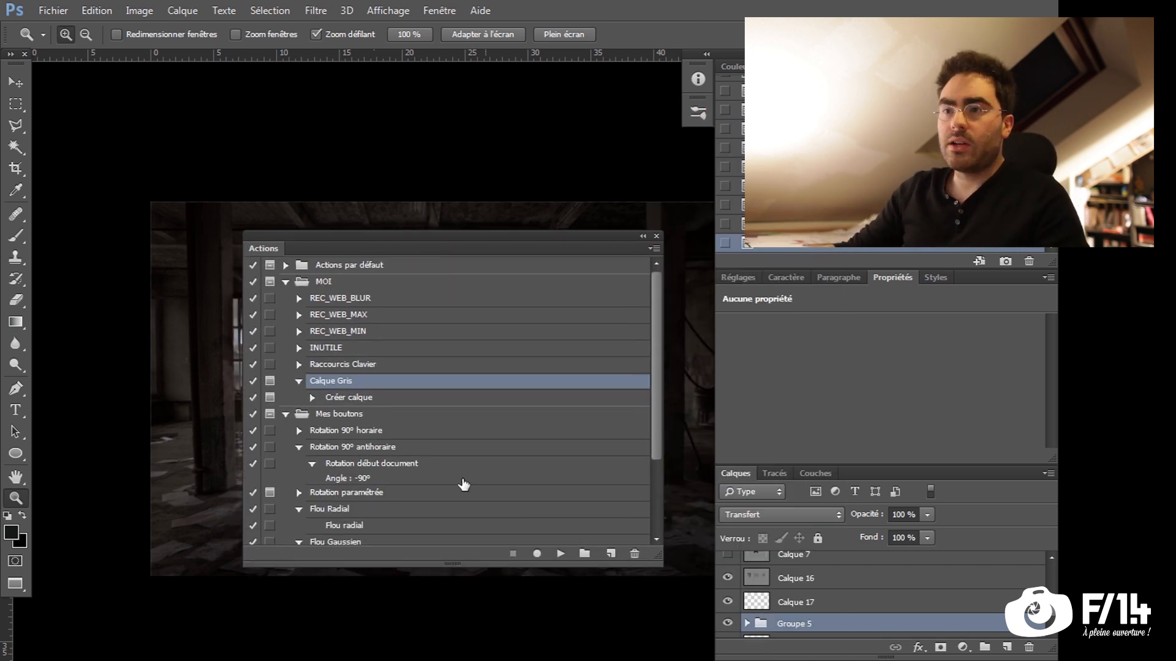
pyautogui.click(609, 554)
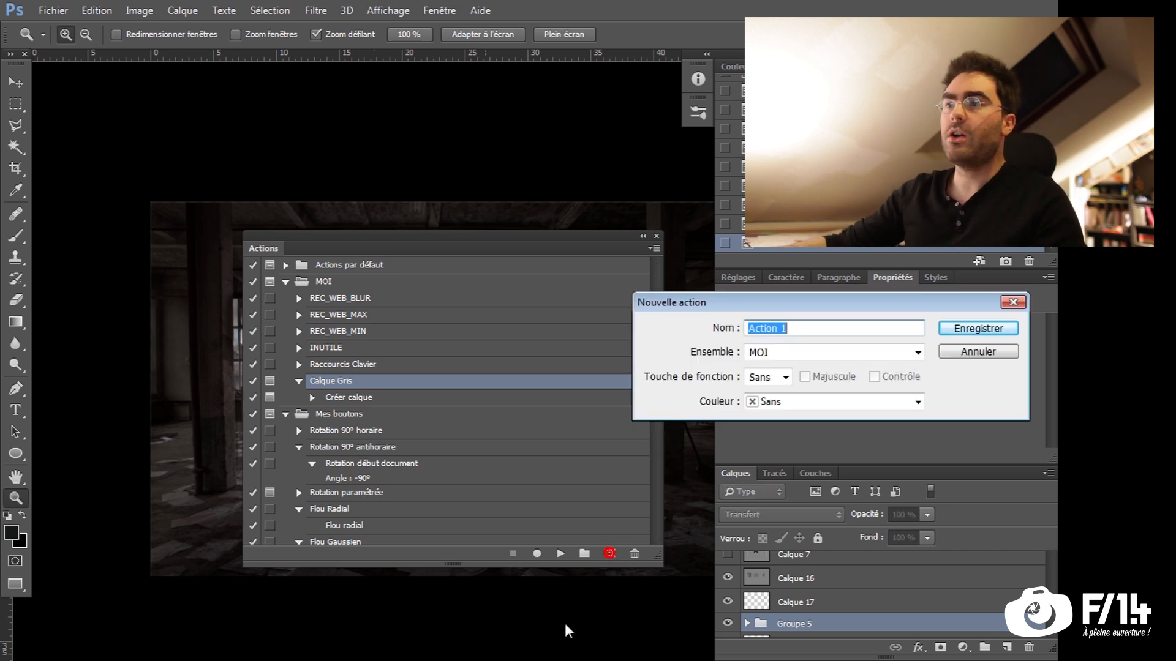
pyautogui.moveTo(778, 306); pyautogui.dragTo(674, 311)
pyautogui.write('Calq')
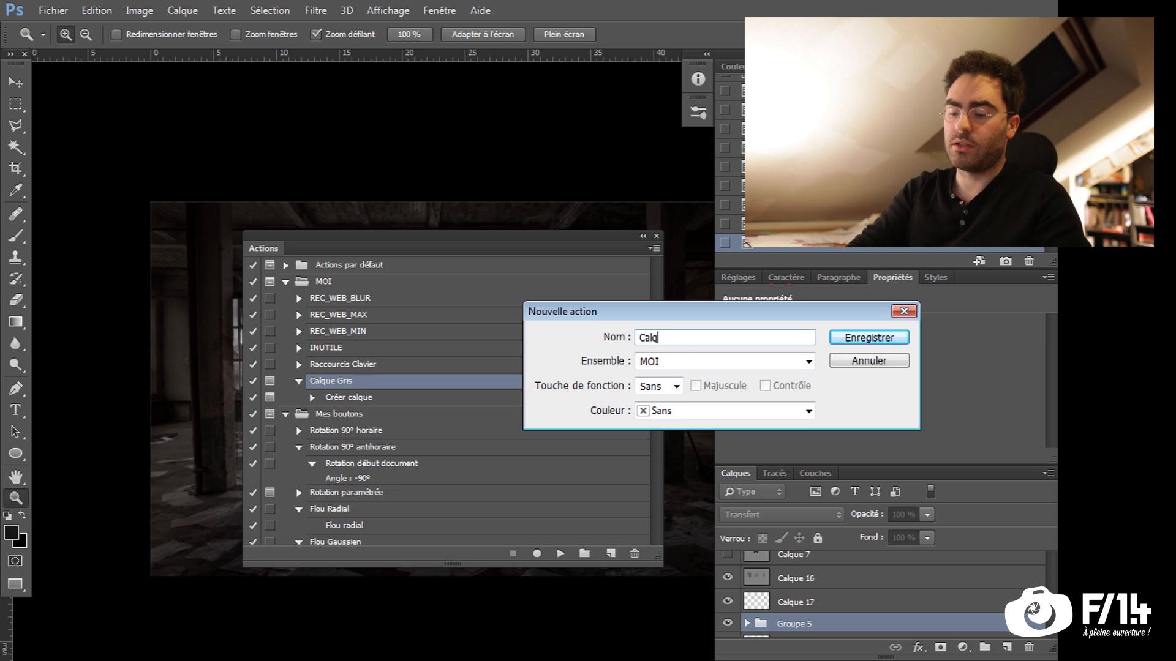
pyautogui.write('ue gris2')
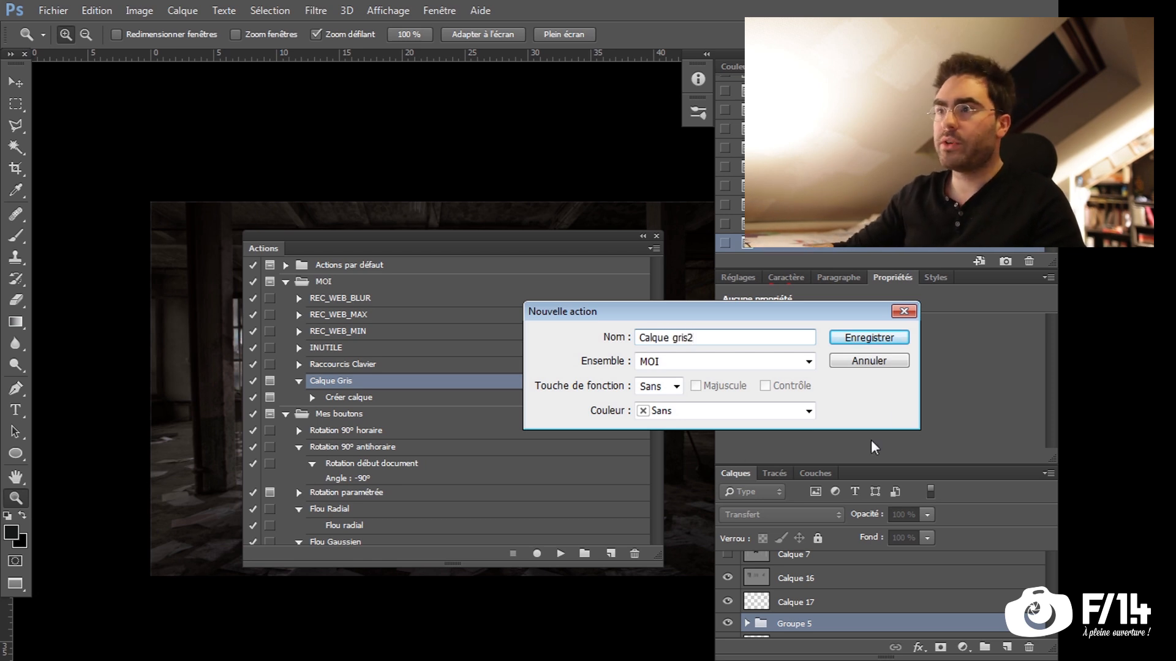
pyautogui.click(886, 341)
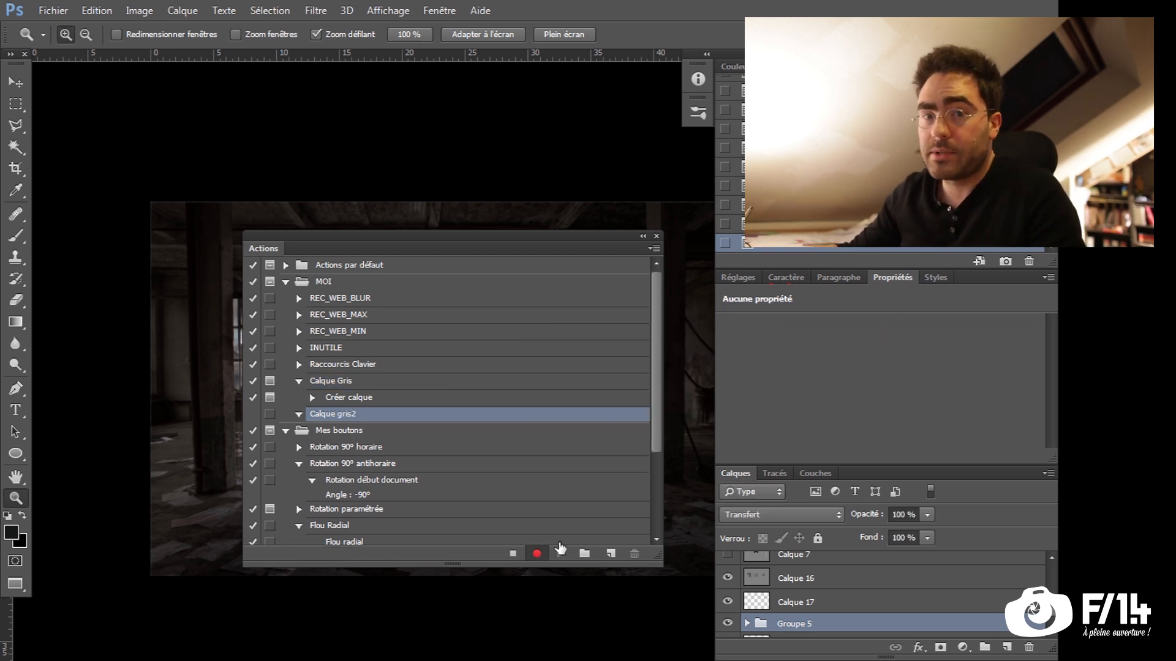
# Record the creation of a layer named Calque gris in Lumière tamisée mode at 100 % opacity, filled with neutral 50% gray
pyautogui.moveTo(577, 248); pyautogui.dragTo(580, 243)
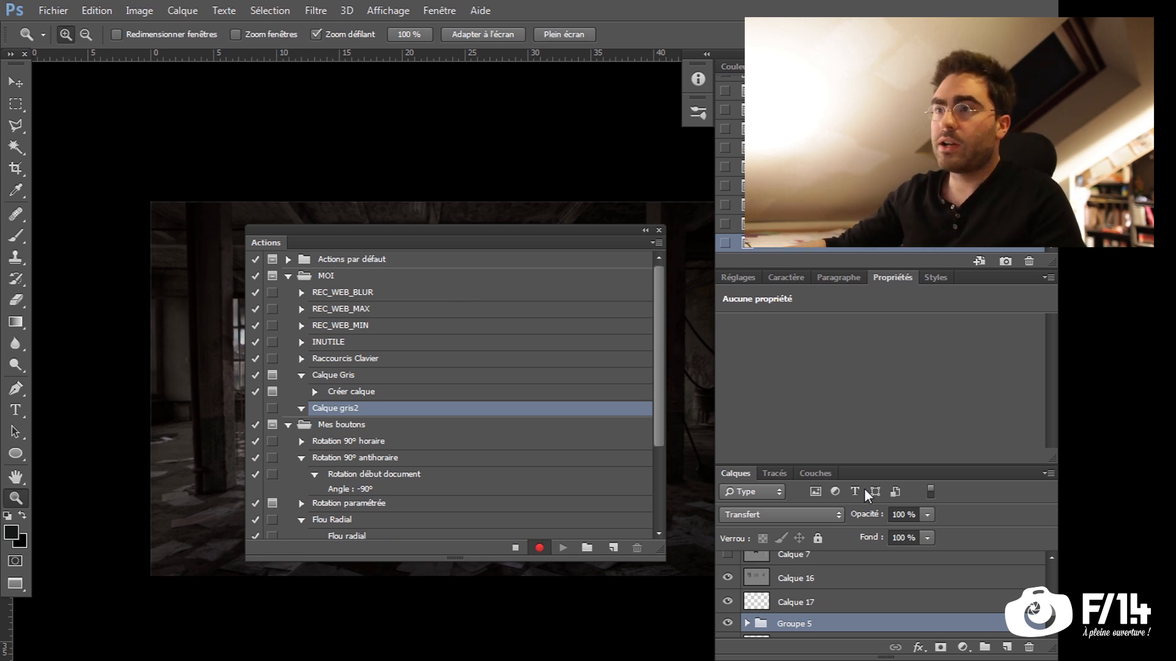
pyautogui.press('alt')
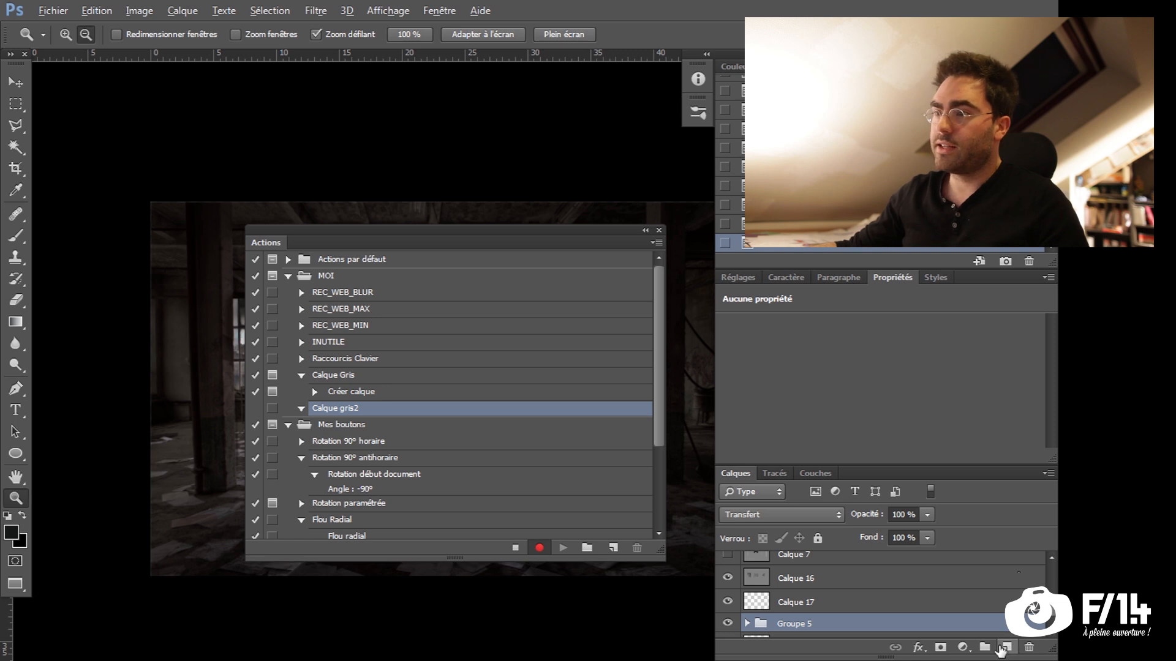
pyautogui.keyDown('alt'); pyautogui.click(1006, 648); pyautogui.keyUp('alt')
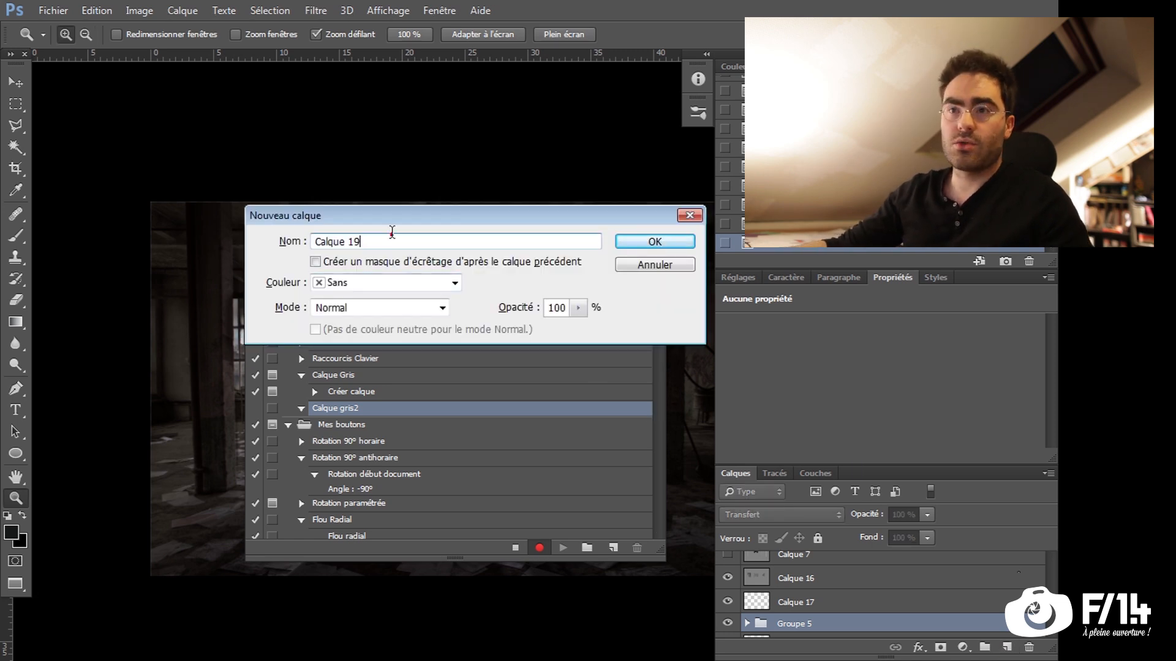
pyautogui.write('Calaqu')
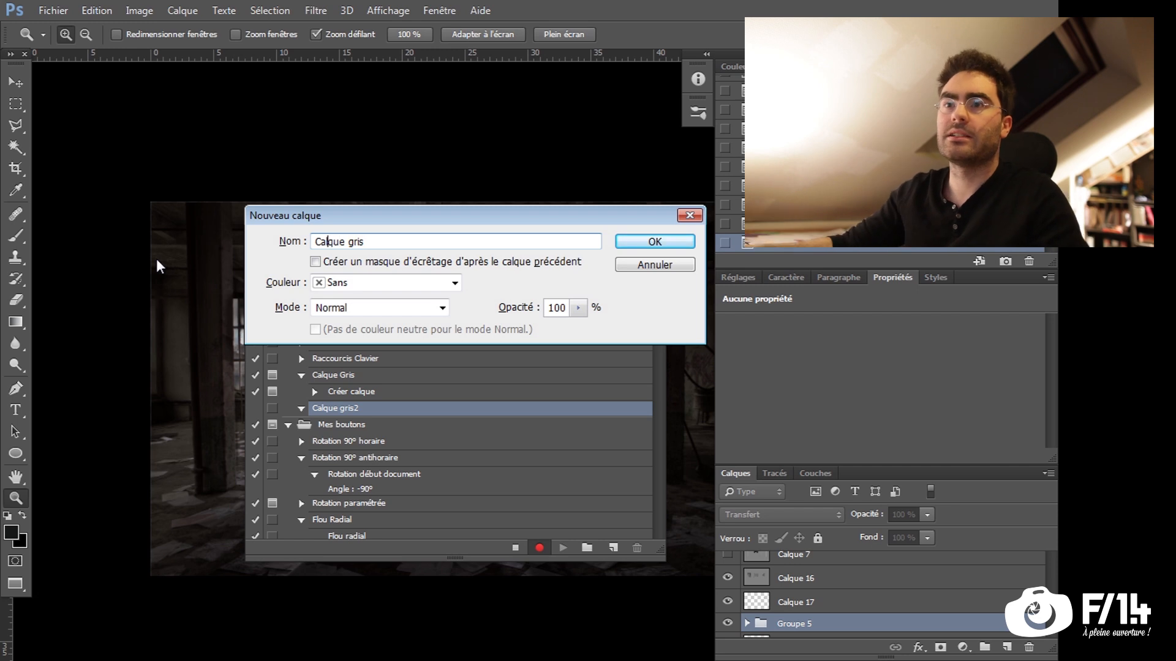
pyautogui.click(392, 307)
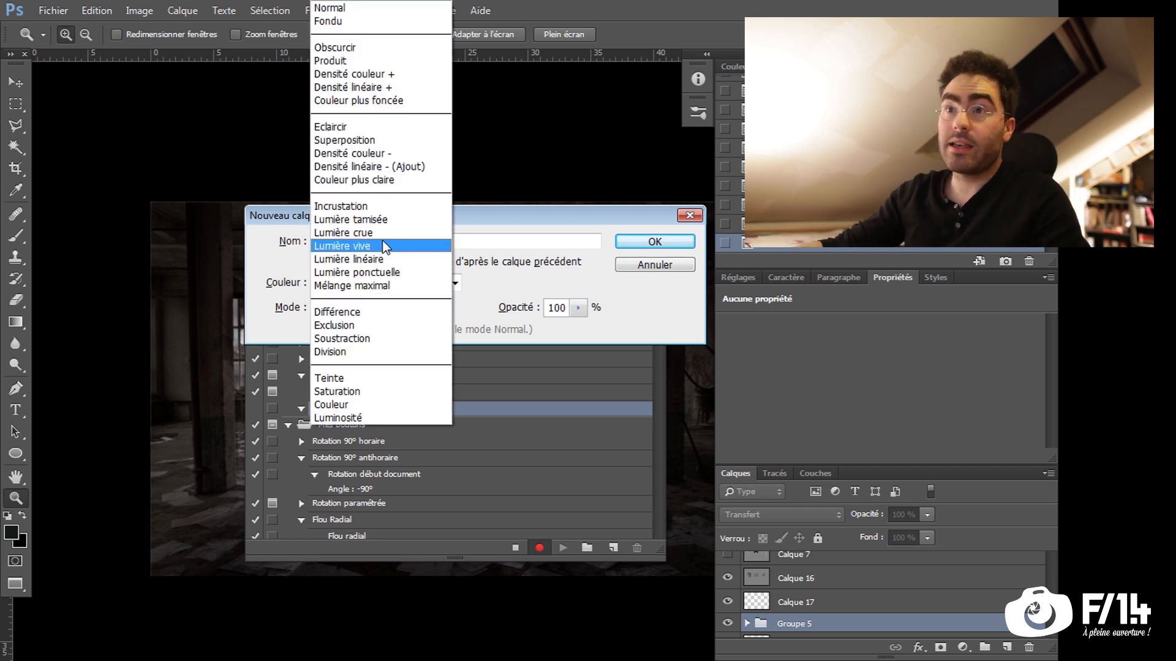
pyautogui.click(387, 219)
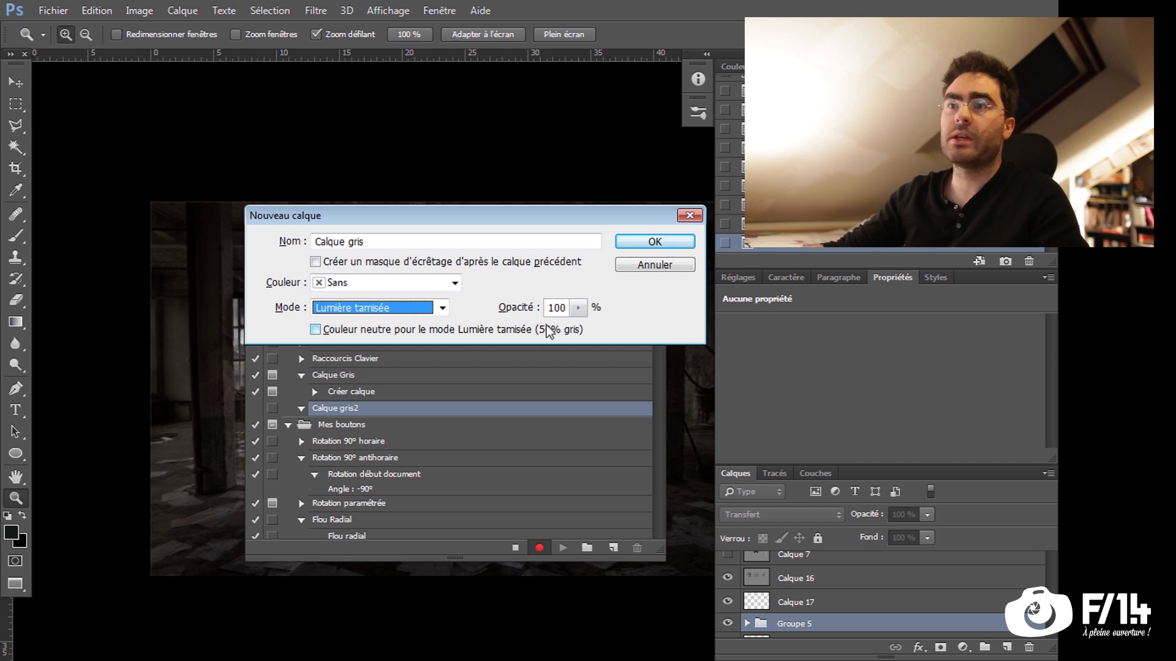
pyautogui.click(316, 330)
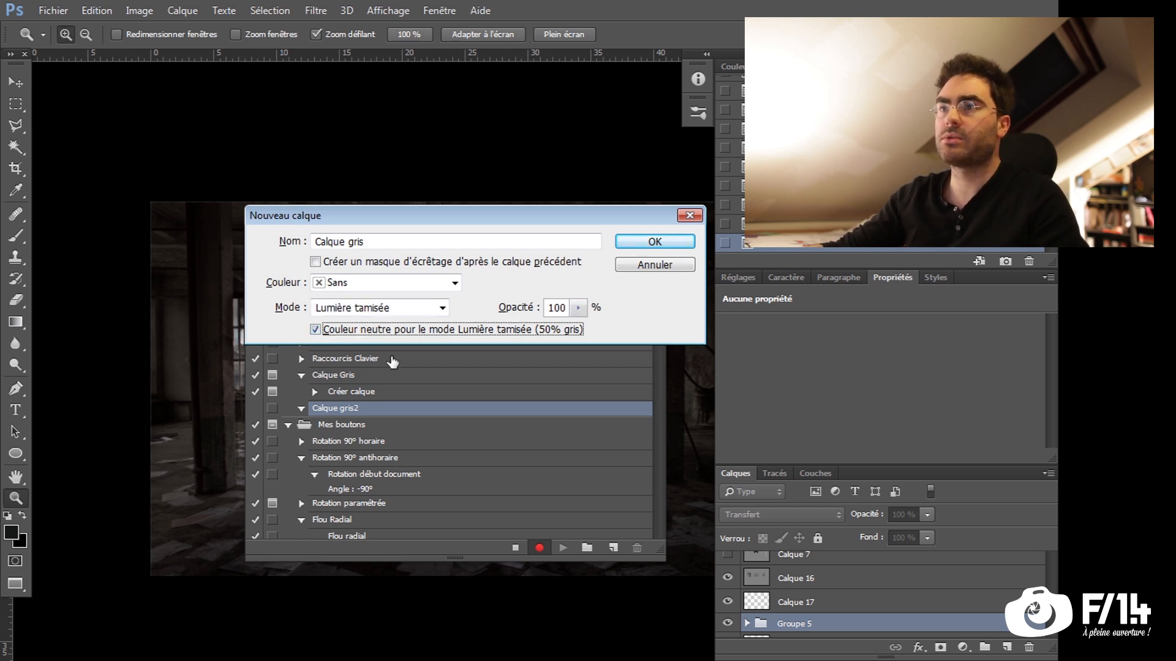
pyautogui.click(637, 243)
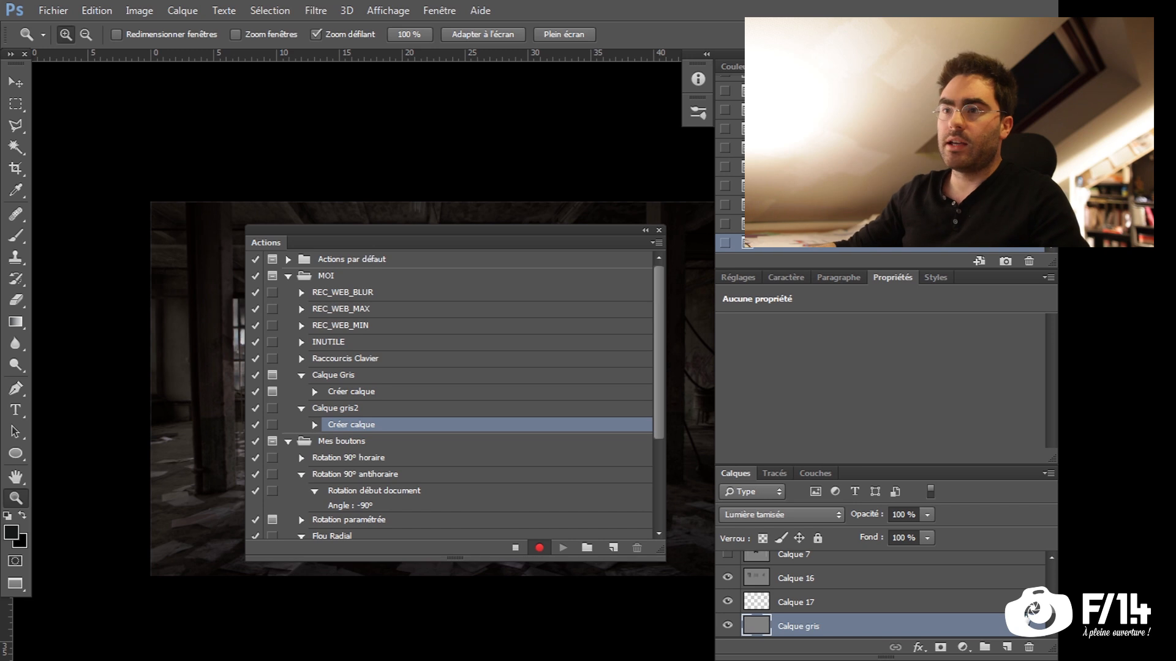
# Stop the recording and play the Calque gris2 action
pyautogui.click(515, 548)
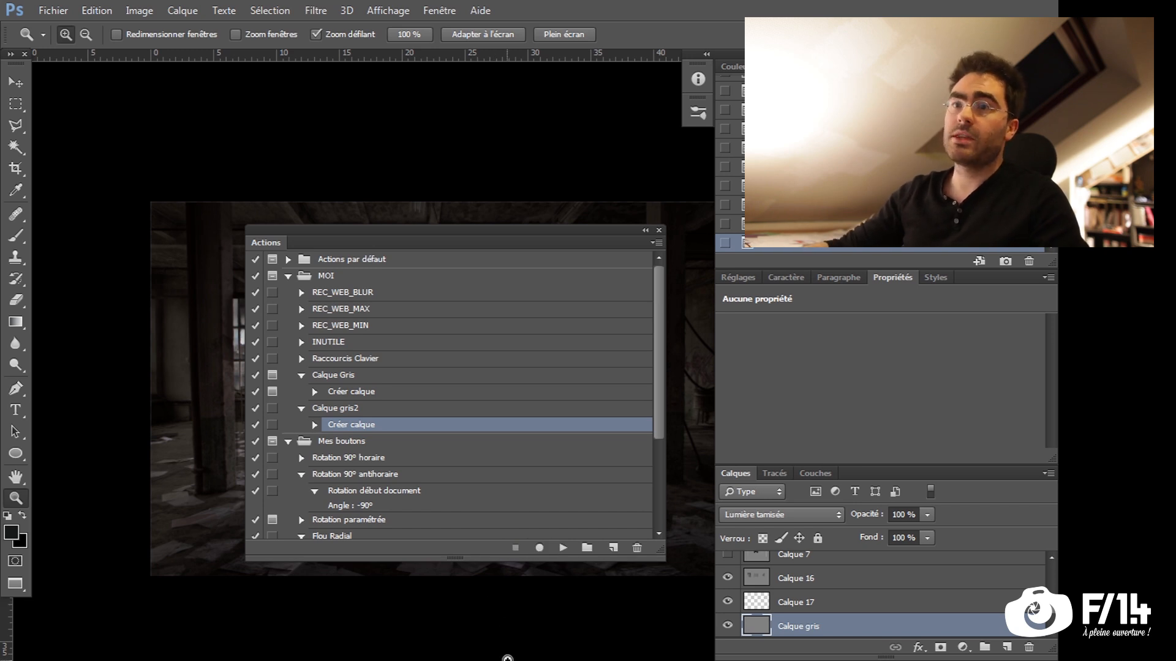
pyautogui.click(352, 409)
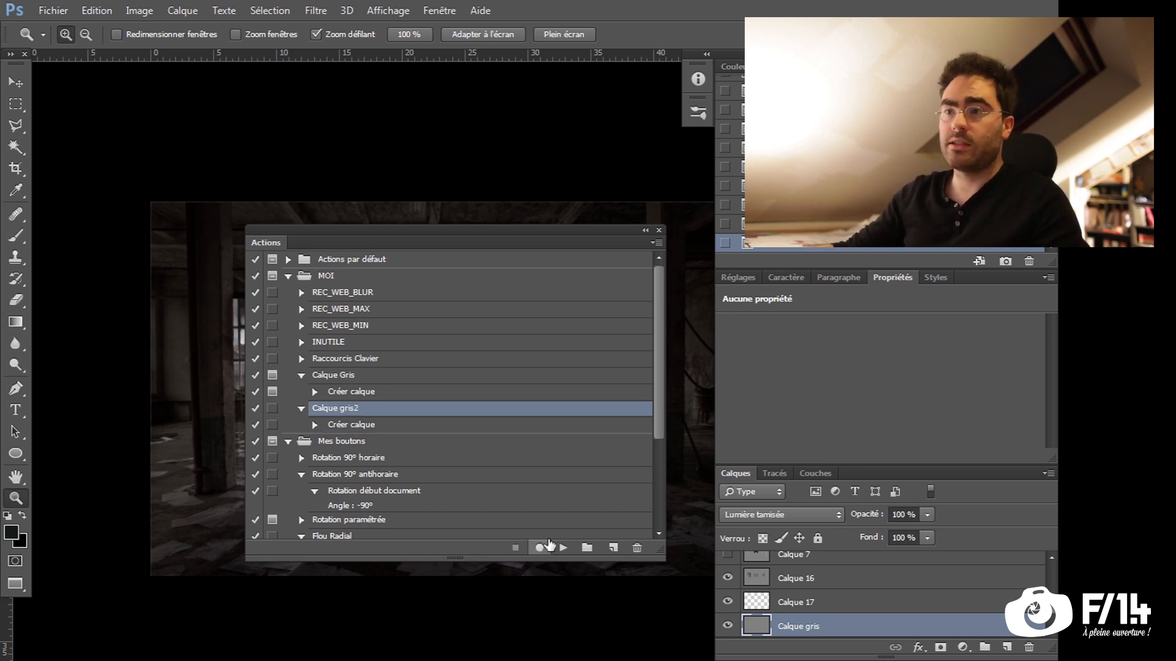
pyautogui.click(562, 549)
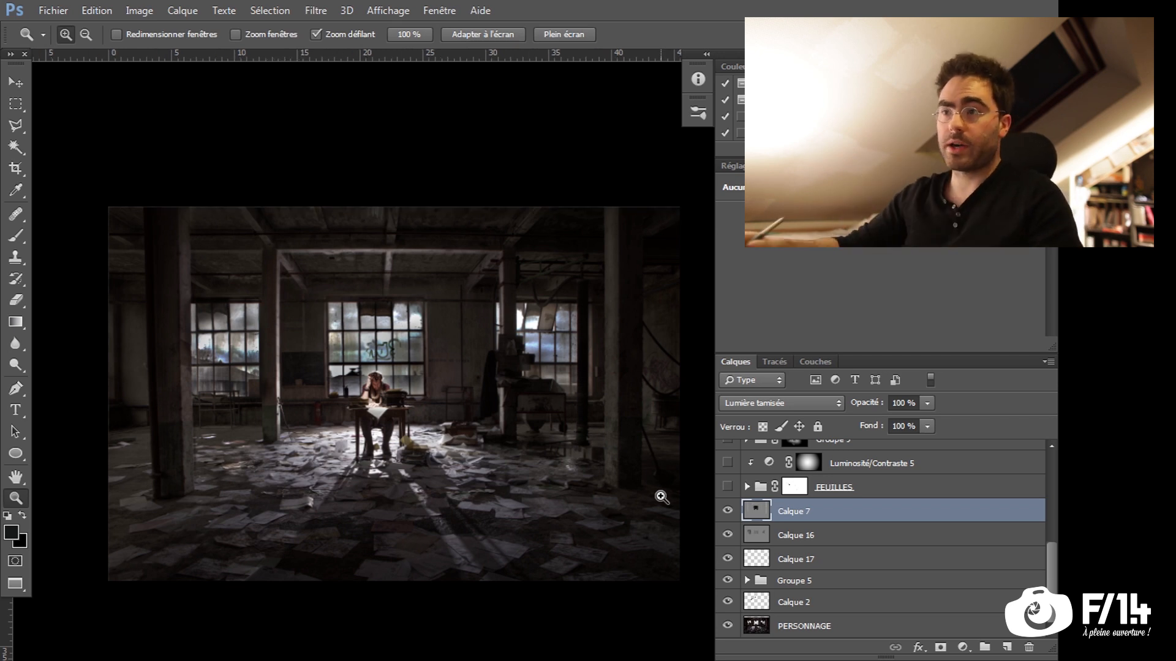
# Show the FEUILLES group over the scene and expand it to reach its subgroups
pyautogui.moveTo(1051, 562); pyautogui.dragTo(1051, 541)
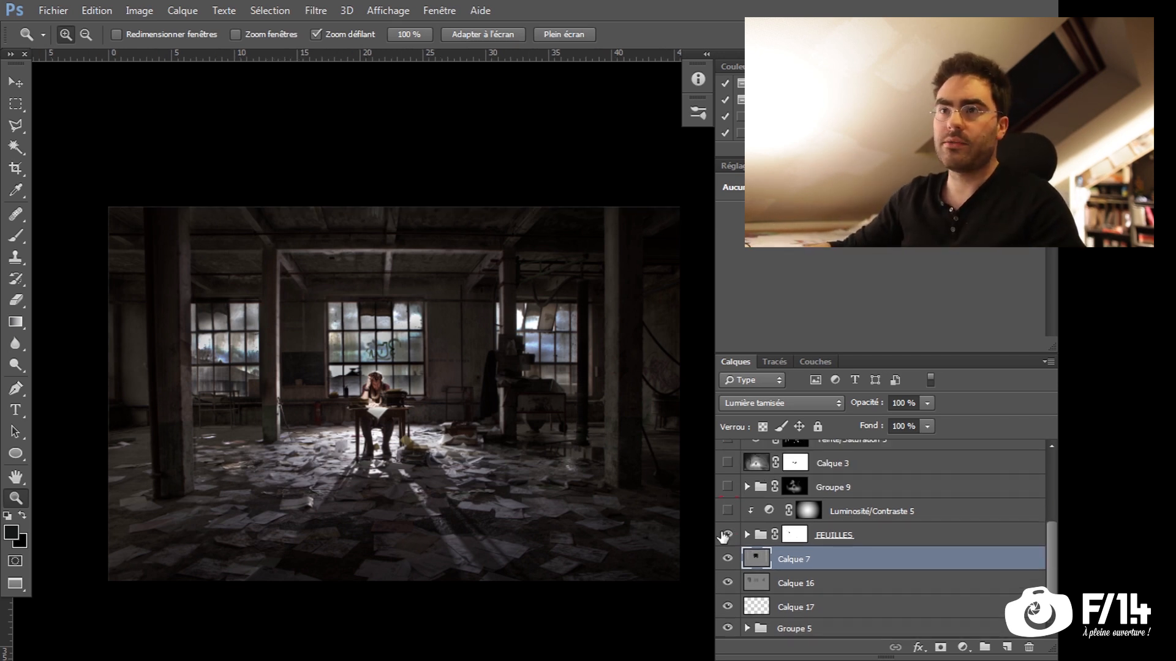
pyautogui.click(726, 535)
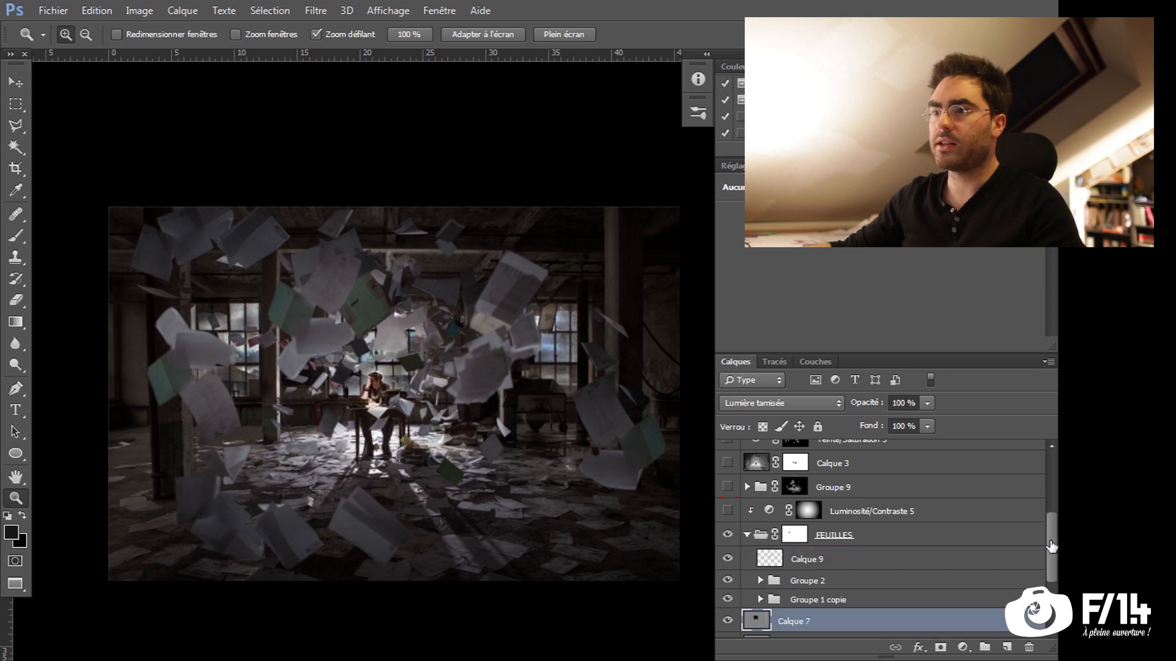
pyautogui.moveTo(1052, 562); pyautogui.dragTo(1051, 600)
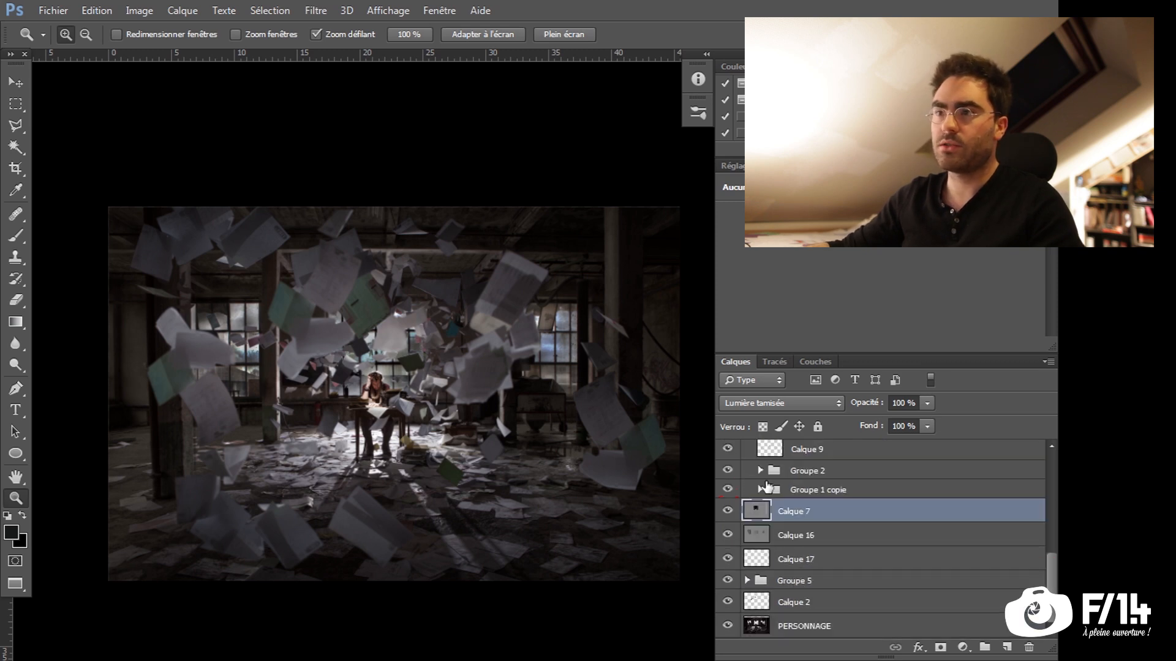
# Hide Groupe 2, expand Groupe 1 copie and activate its 00045.CR2 layer to inspect the small sheets around the writer
pyautogui.moveTo(728, 471); pyautogui.dragTo(727, 489)
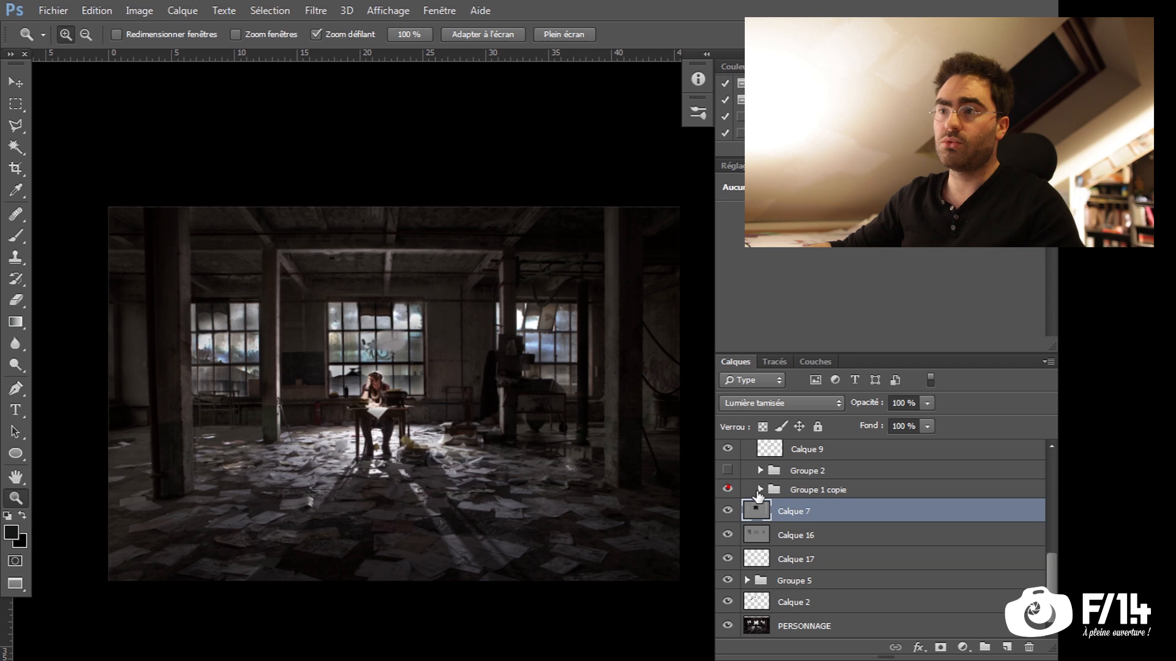
pyautogui.click(760, 490)
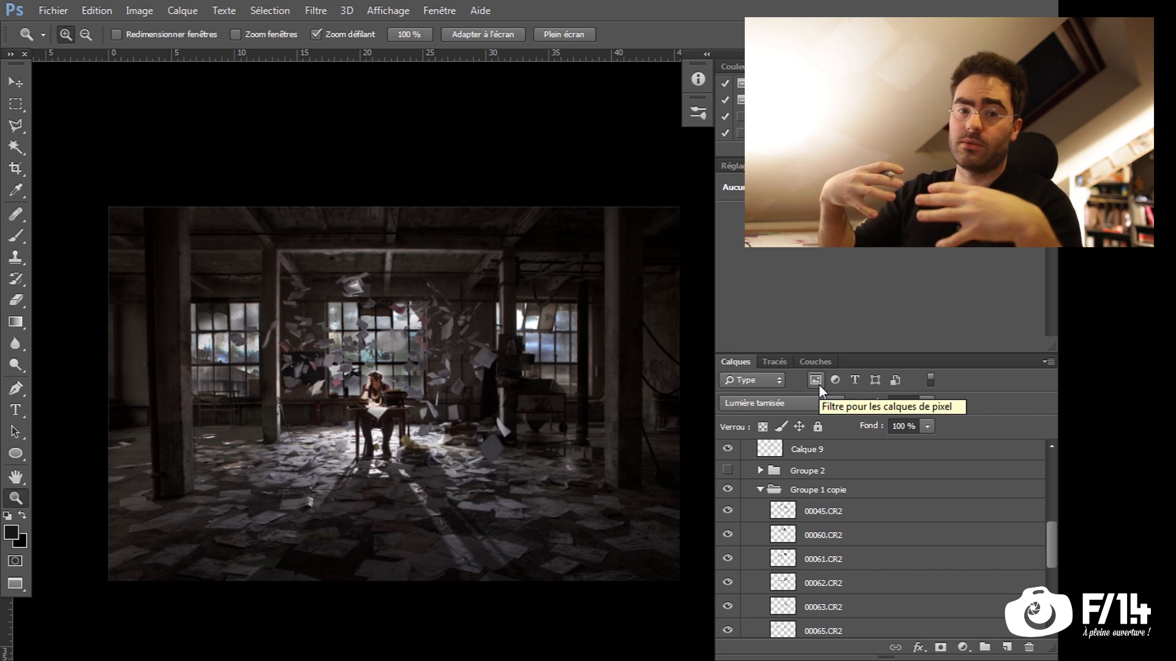
pyautogui.click(857, 510)
pyautogui.click(408, 363)
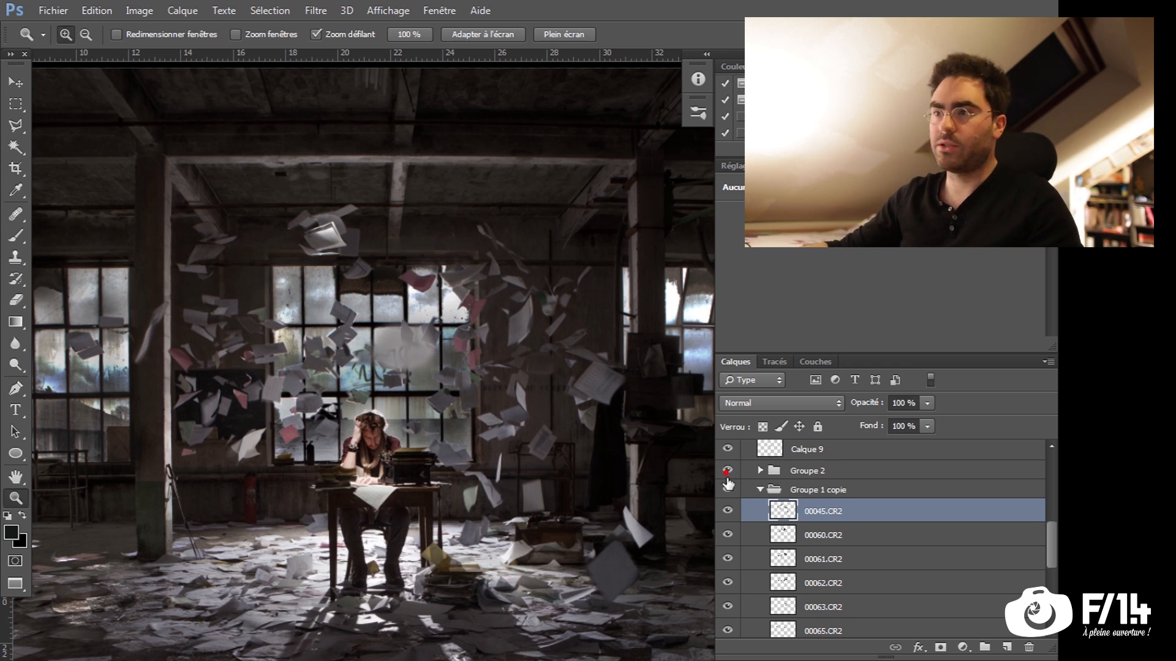
# Restore Groupe 2 in the scene, then activate and show the masked Luminosité/Contraste 5 adjustment above FEUILLES
pyautogui.click(728, 471)
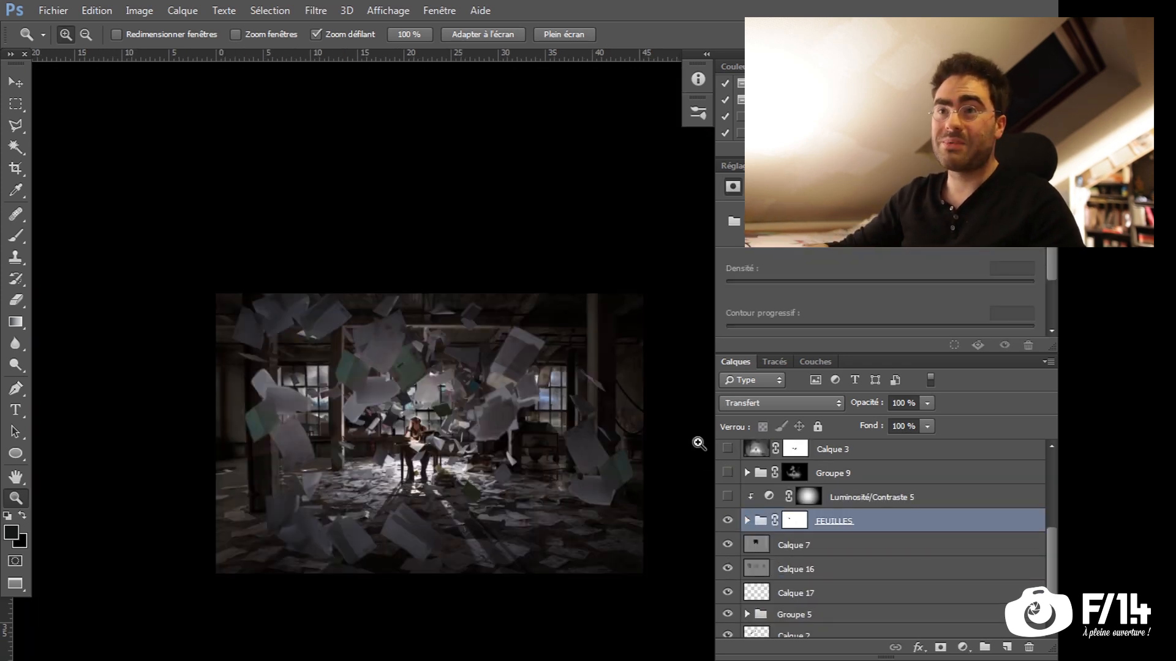
pyautogui.moveTo(390, 485); pyautogui.dragTo(372, 469)
pyautogui.scroll(1, 372, 448)
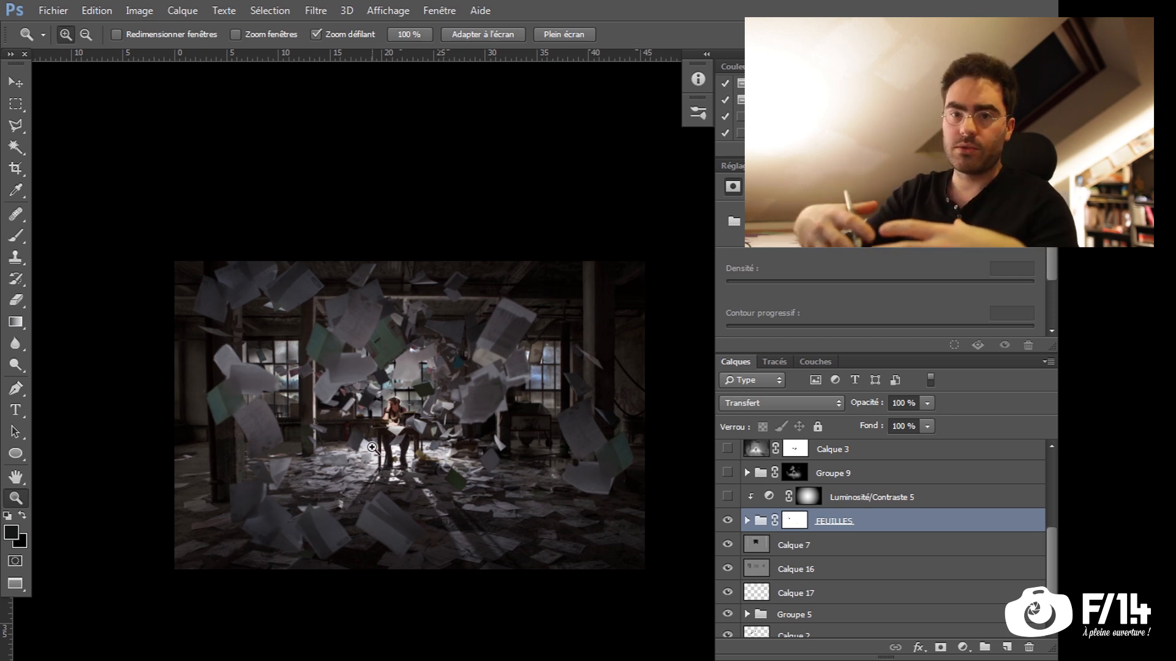
pyautogui.scroll(2, 809, 562)
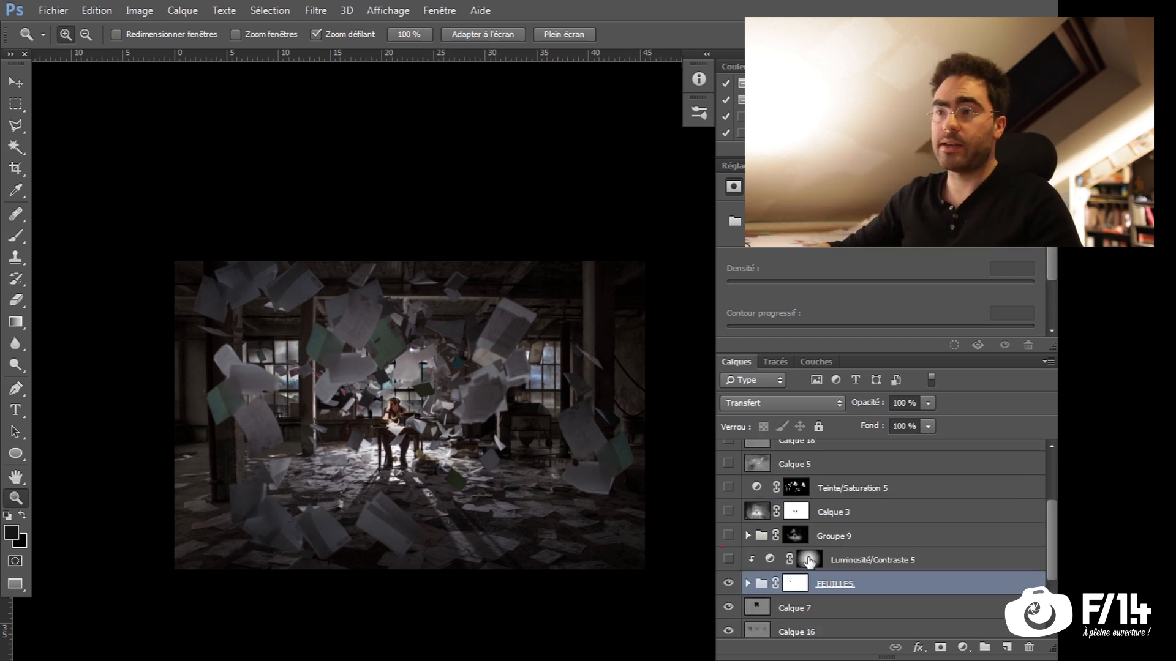
pyautogui.click(809, 560)
pyautogui.click(728, 559)
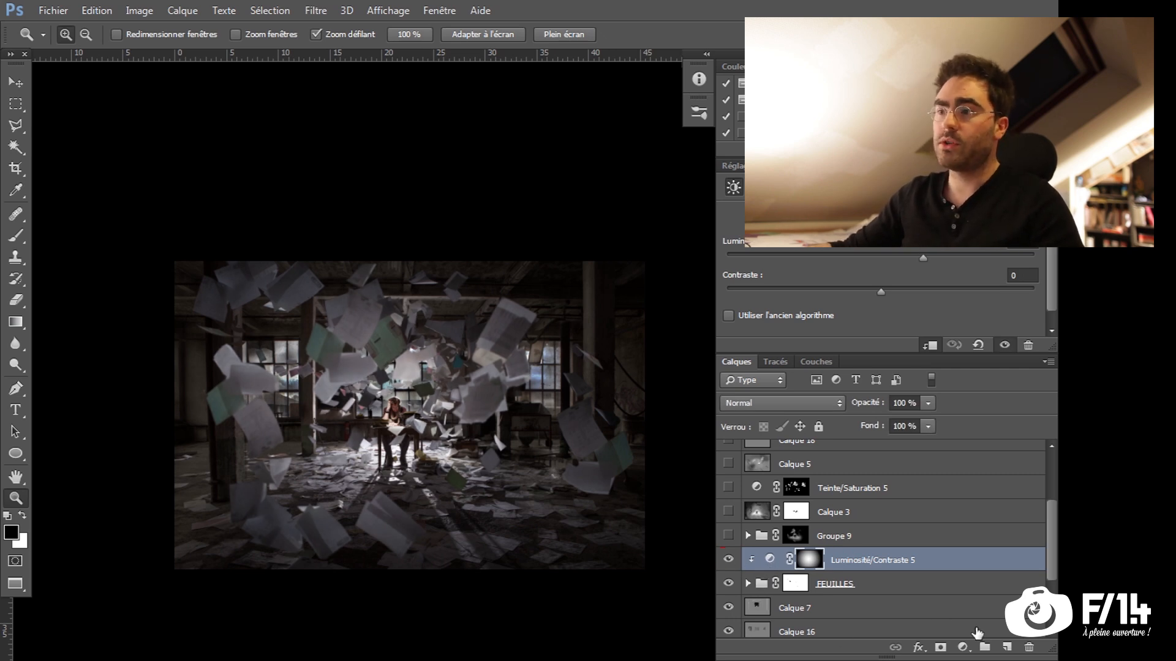
# Try a darkening Luminosité/Contraste adjustment layer above Luminosité/Contraste 5, clipped to the layer below
pyautogui.click(962, 647)
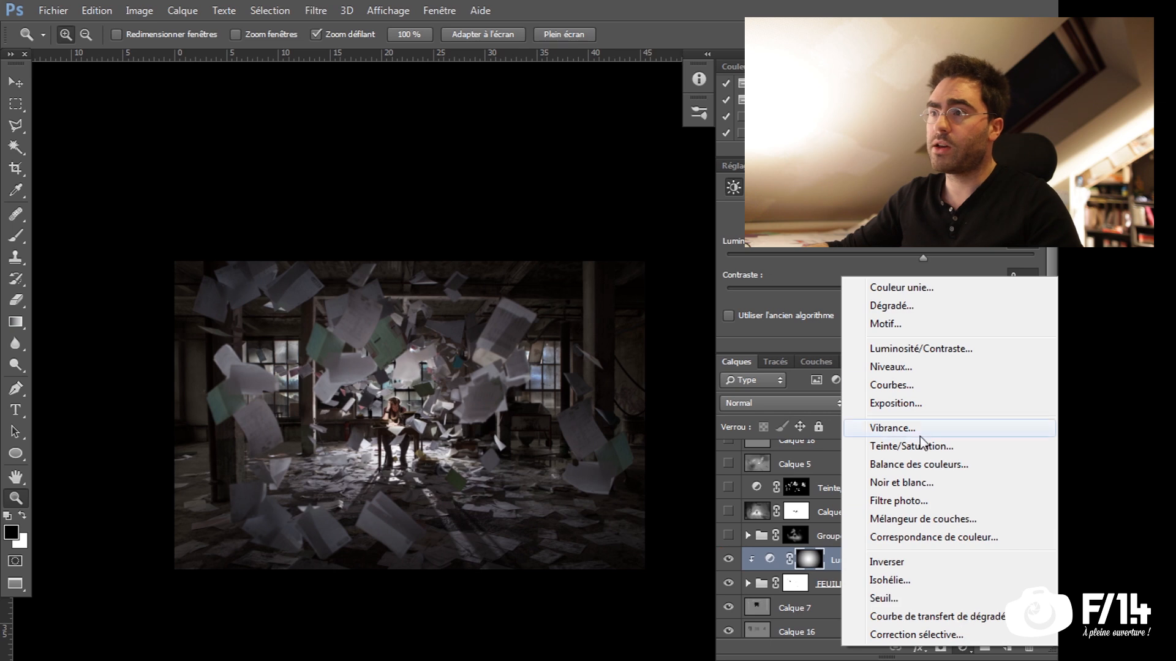
pyautogui.click(920, 349)
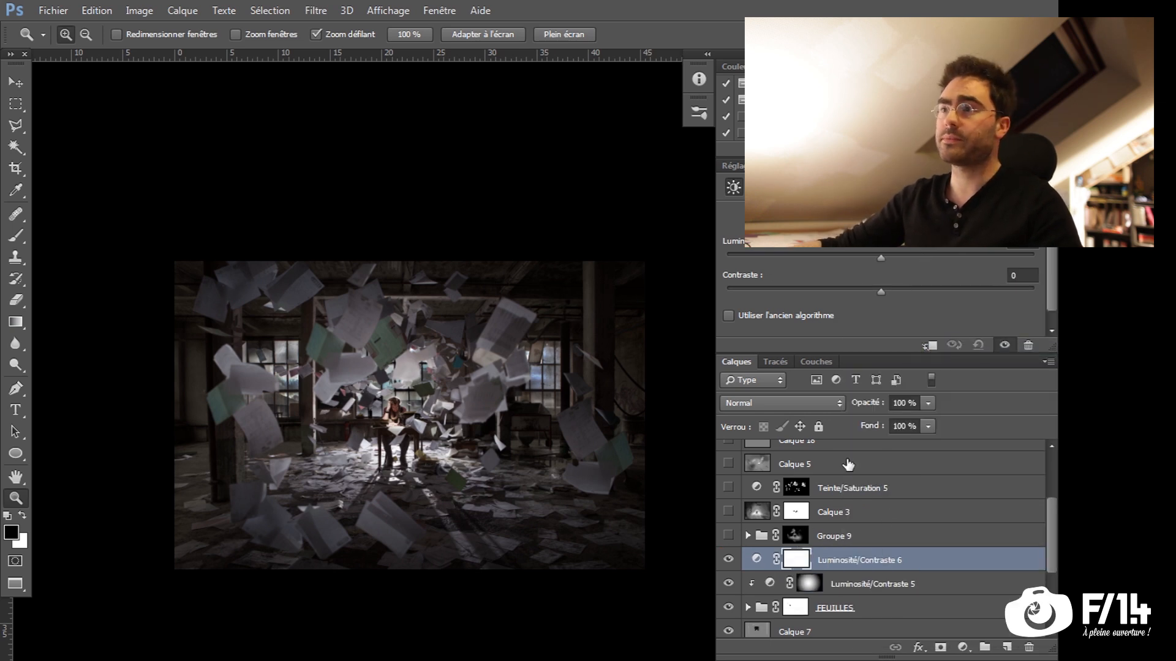
pyautogui.moveTo(899, 254); pyautogui.dragTo(789, 257)
pyautogui.keyDown('alt'); pyautogui.click(758, 571); pyautogui.keyUp('alt')
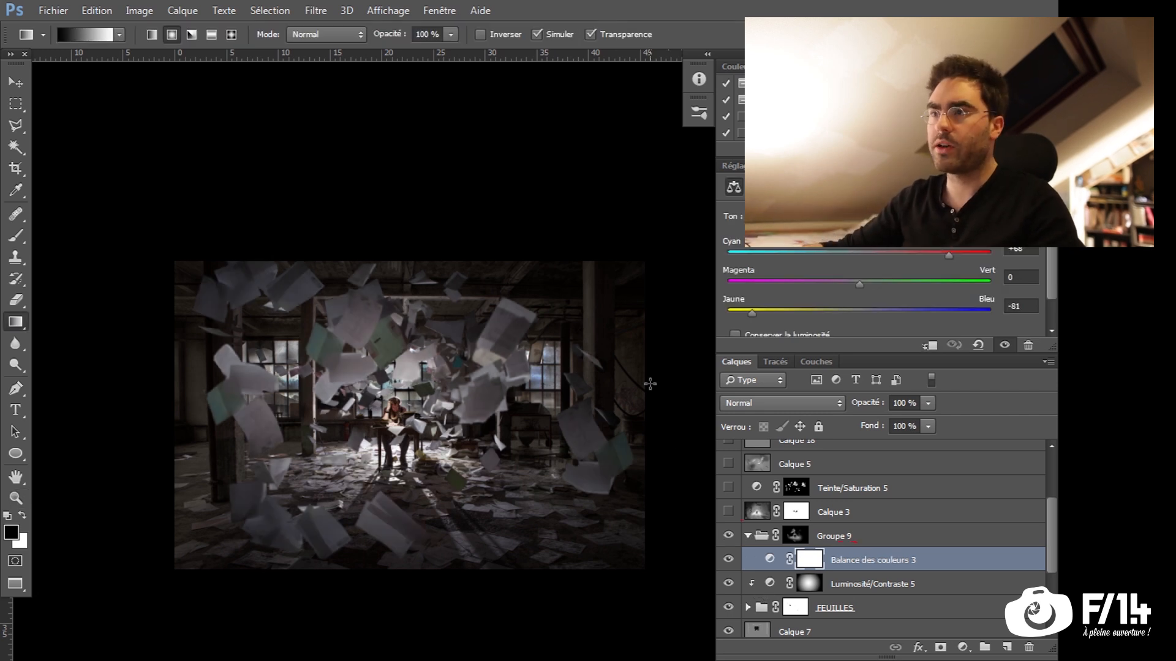
# Collapse Groupe 9, activate Calque 3 and compare the scene with and without that layer
pyautogui.click(748, 536)
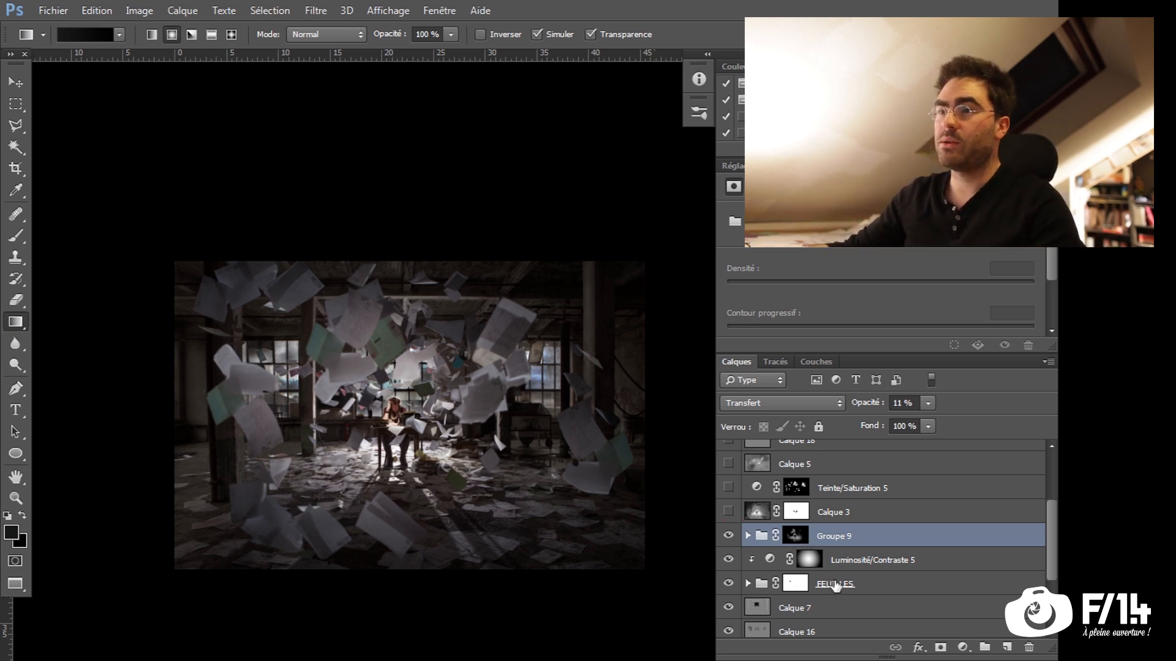
pyautogui.scroll(1, 746, 540)
pyautogui.click(817, 536)
pyautogui.click(756, 537)
pyautogui.click(727, 538)
pyautogui.click(728, 538)
pyautogui.click(727, 538)
pyautogui.click(728, 537)
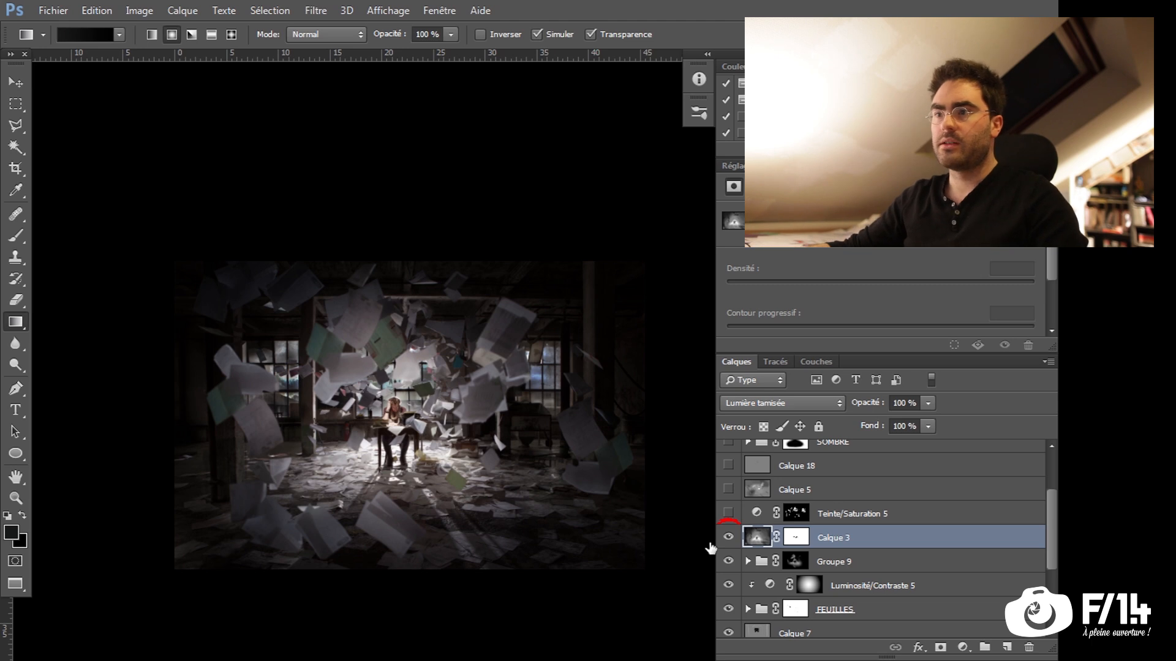
# Isolate Calque 3 and examine its painted light and dark areas around the writer's desk
pyautogui.keyDown('alt'); pyautogui.click(729, 539); pyautogui.keyUp('alt')
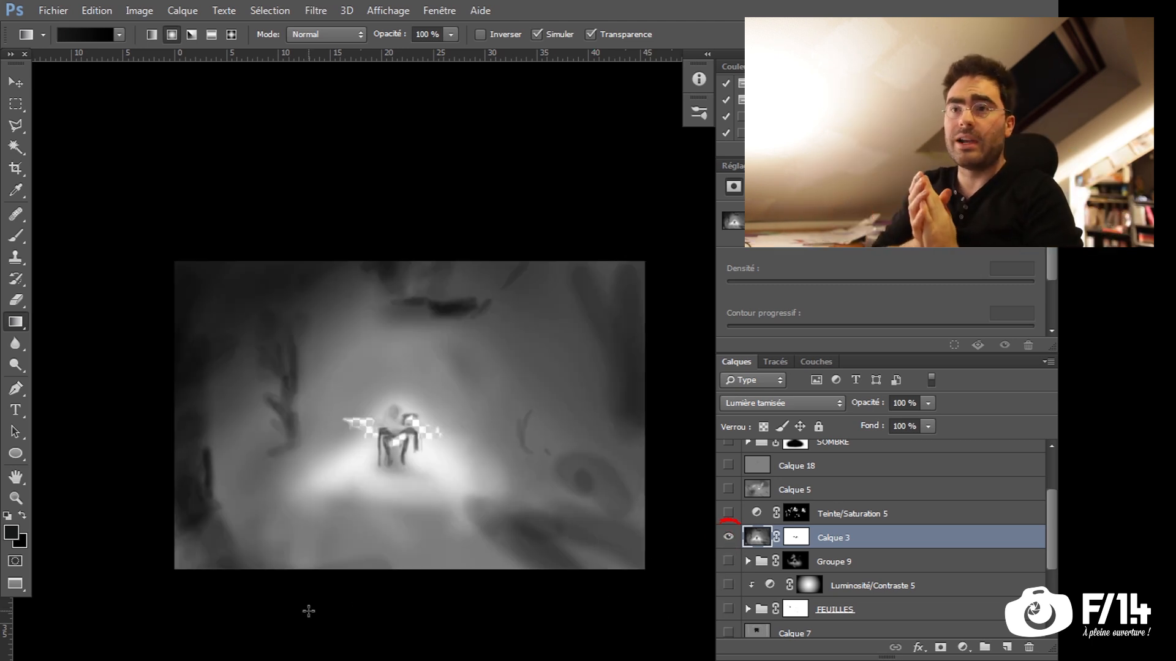
pyautogui.press('z')
pyautogui.click(393, 447)
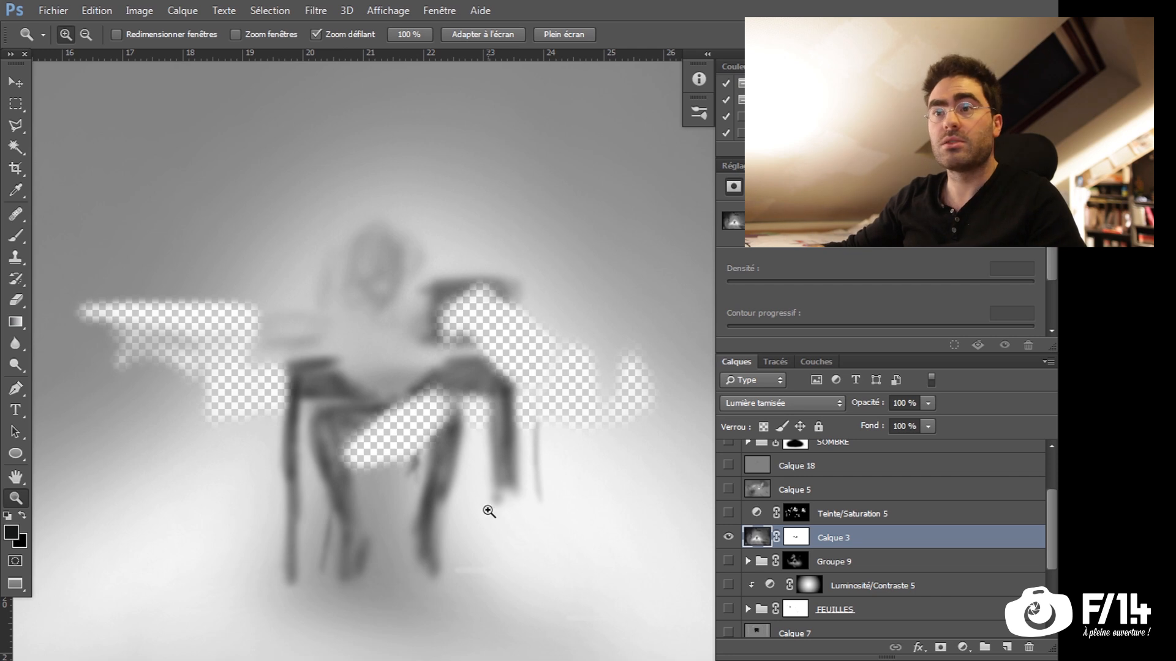
pyautogui.keyDown('alt'); pyautogui.click(498, 512); pyautogui.keyUp('alt')
pyautogui.keyDown('alt'); pyautogui.click(448, 525); pyautogui.keyUp('alt')
pyautogui.keyDown('alt'); pyautogui.click(421, 537); pyautogui.keyUp('alt')
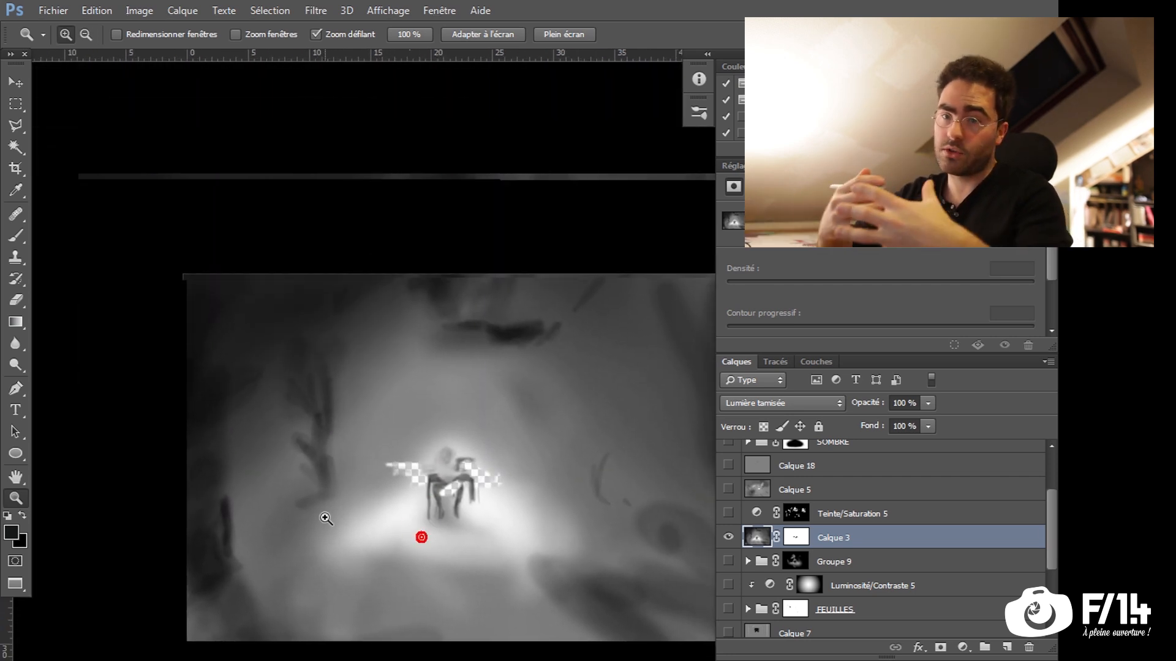
# Return to the full composite with Teinte/Saturation 5 and Calque 5 shown
pyautogui.click(728, 517)
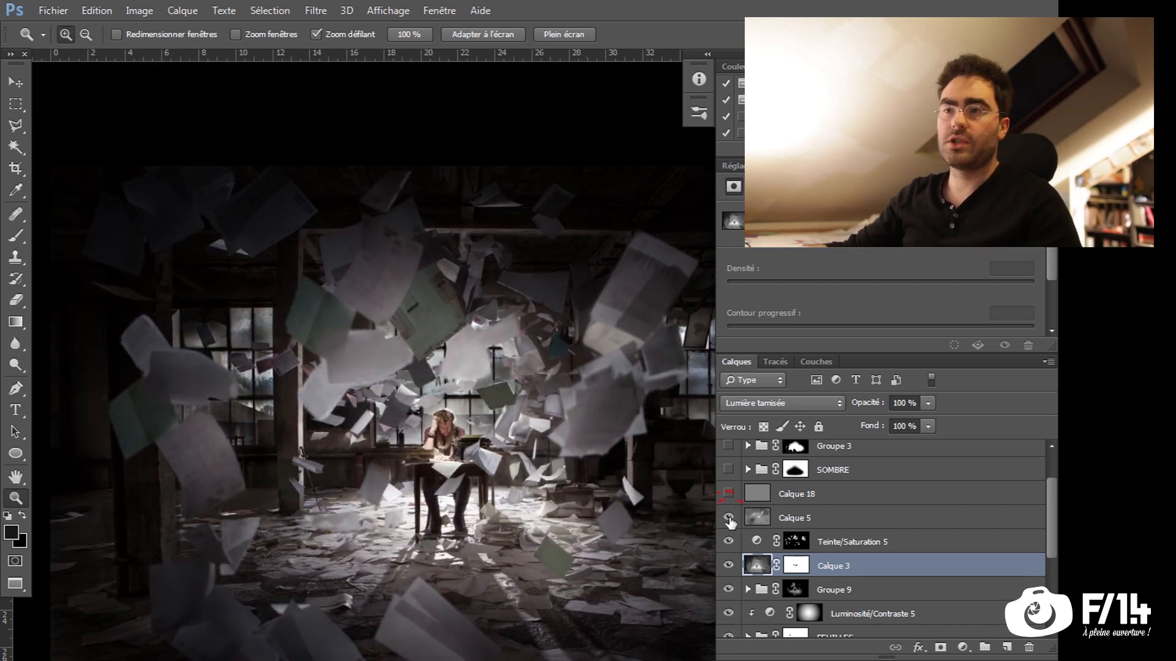
pyautogui.keyDown('alt'); pyautogui.click(651, 499); pyautogui.keyUp('alt')
pyautogui.moveTo(513, 511); pyautogui.dragTo(456, 494)
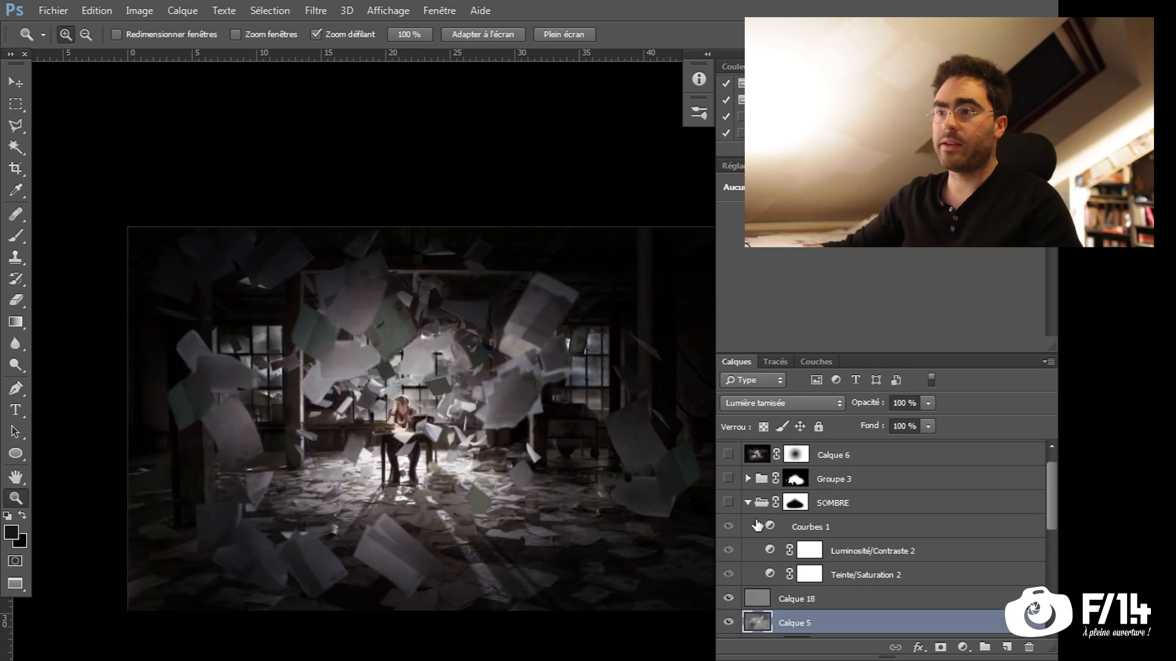
# Activate Teinte/Saturation 2 in the SOMBRE group and compare the scene with and without the group
pyautogui.click(728, 503)
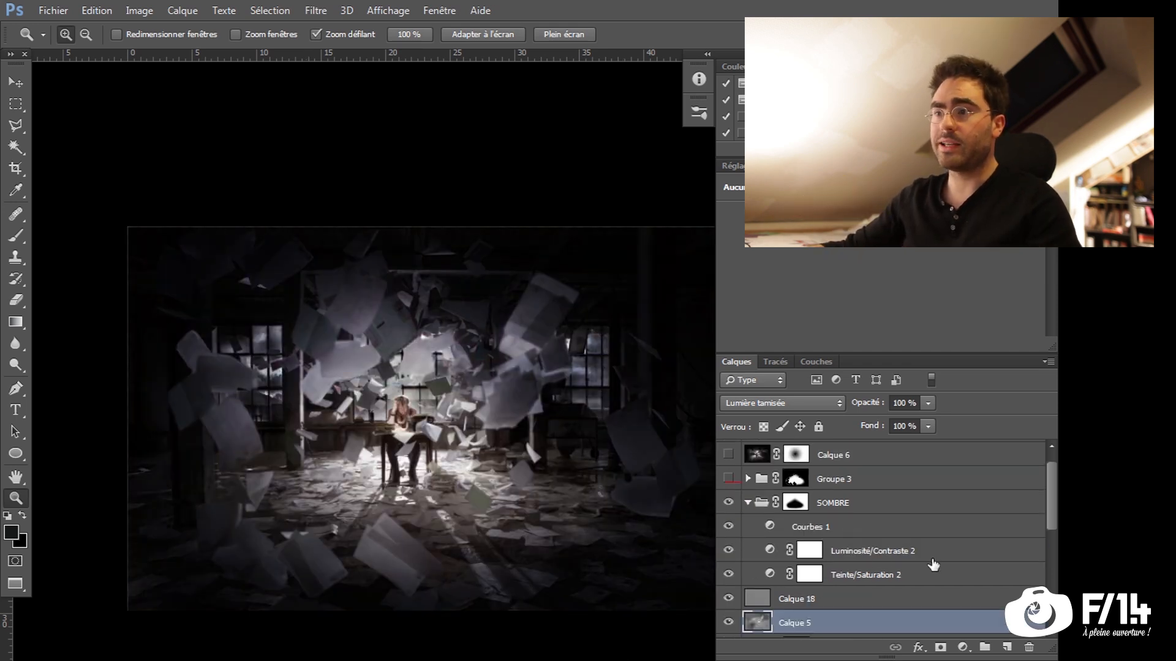
pyautogui.click(836, 579)
pyautogui.click(727, 502)
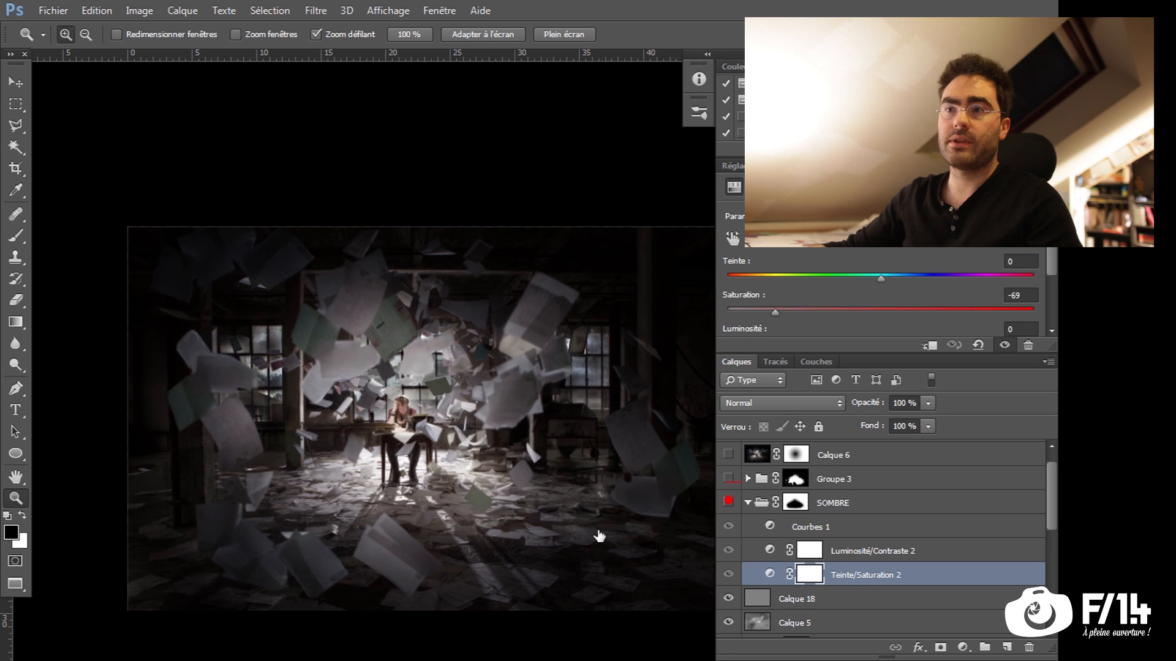
pyautogui.moveTo(438, 539)
pyautogui.mouseDown()
pyautogui.moveTo(516, 533)
pyautogui.moveTo(438, 522)
pyautogui.mouseUp()
pyautogui.press('alt')
pyautogui.moveTo(531, 504); pyautogui.dragTo(490, 502)
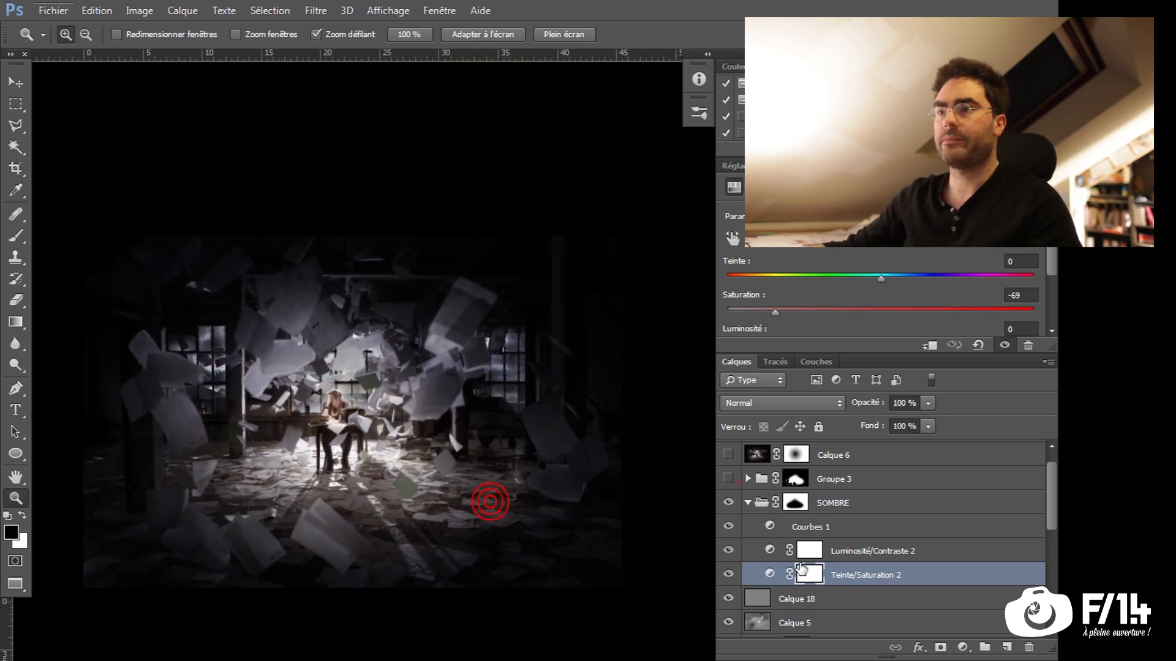
pyautogui.click(728, 503)
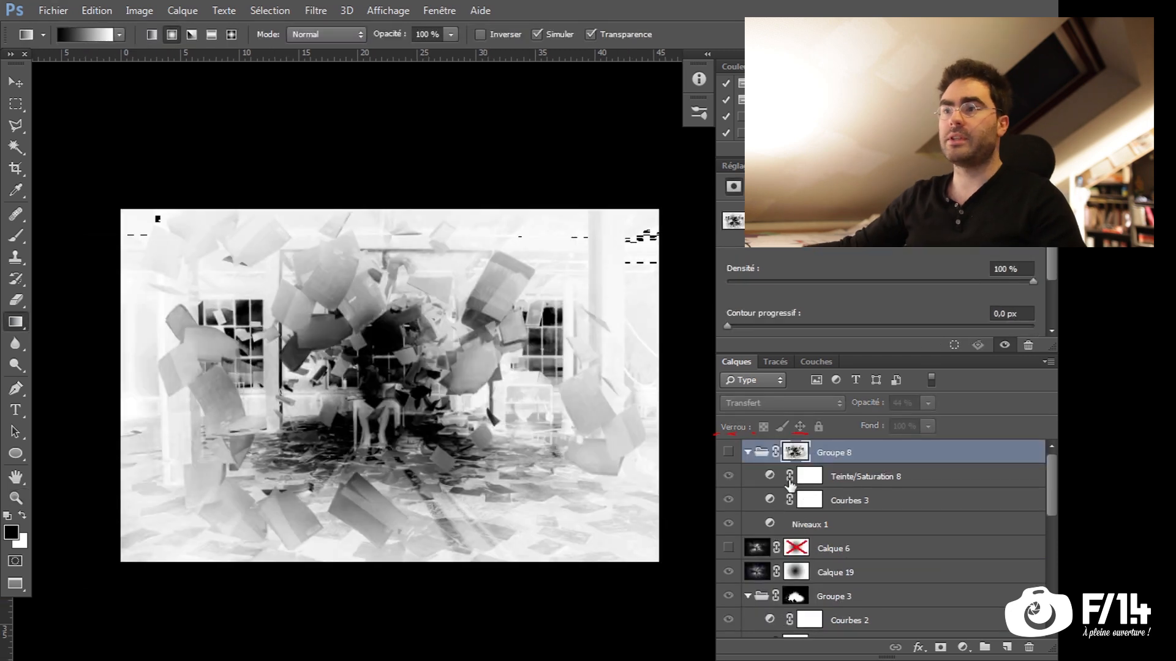
# Show Groupe 8 over the composite and inspect its mask on its own
pyautogui.keyDown('alt'); pyautogui.click(796, 458); pyautogui.keyUp('alt')
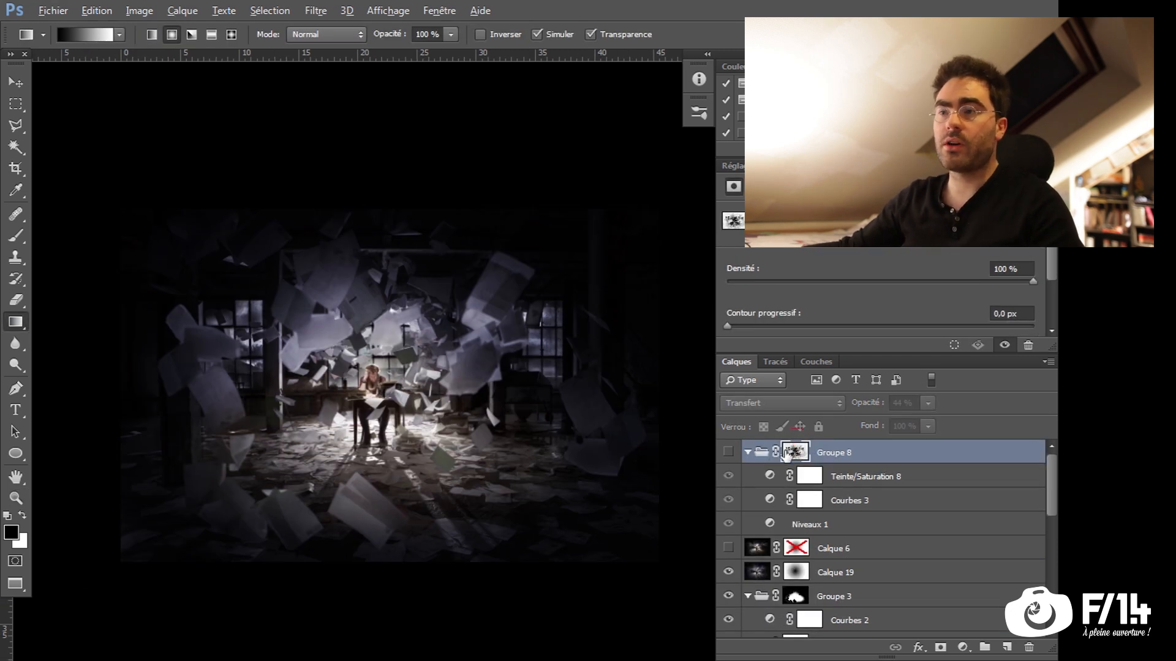
pyautogui.press('alt')
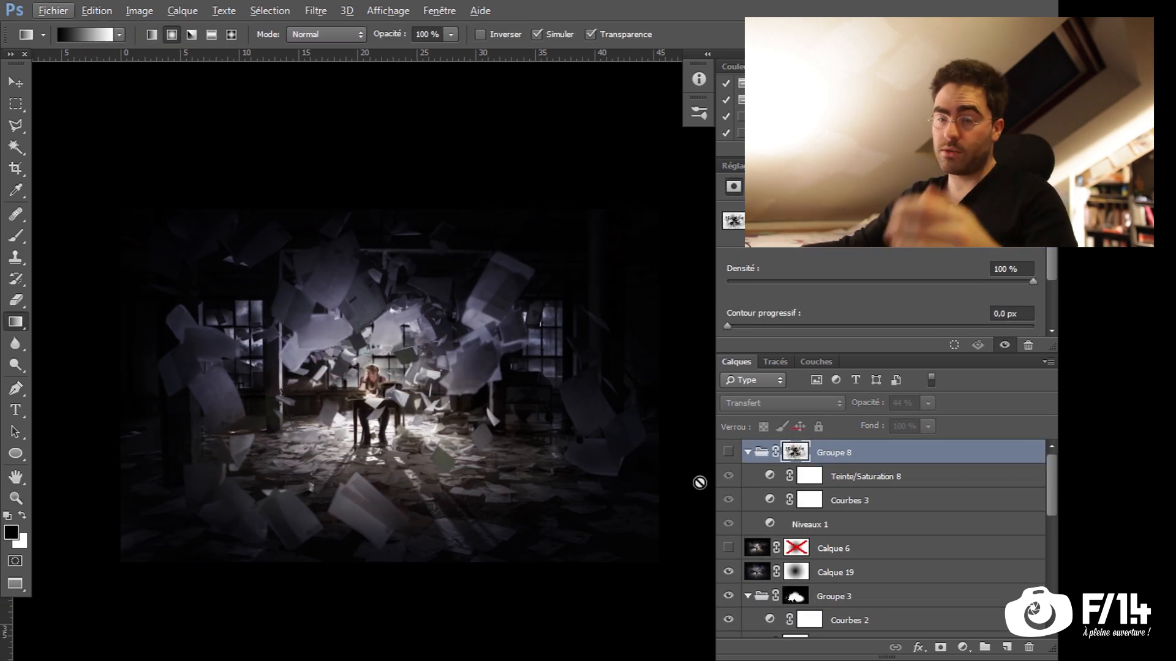
pyautogui.click(728, 452)
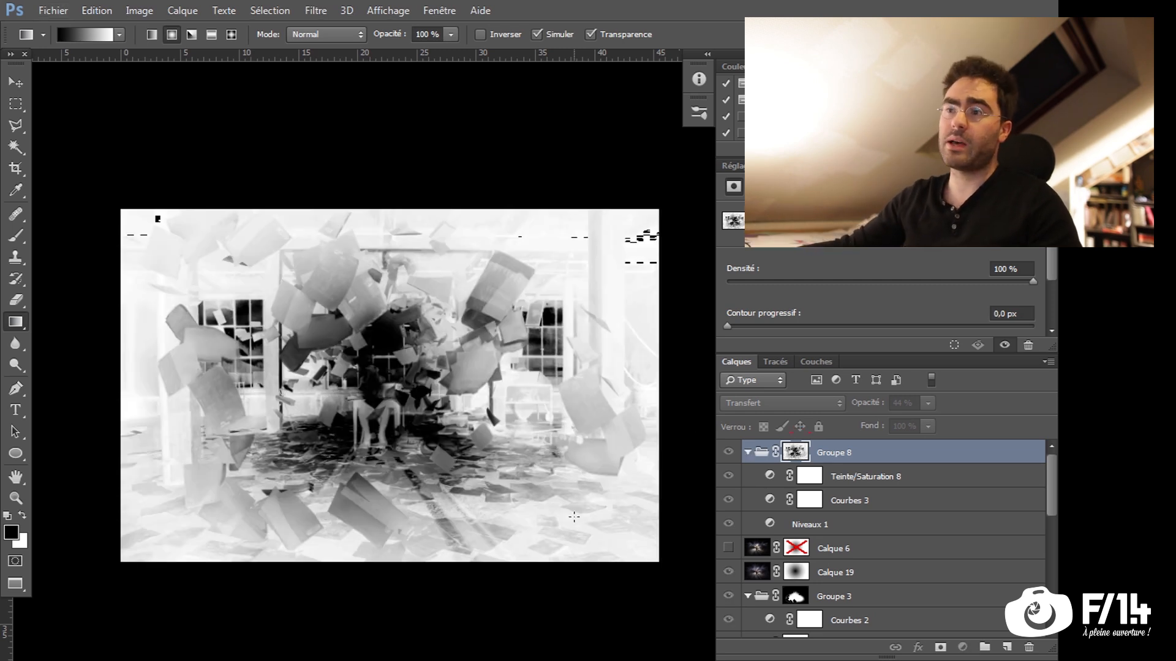
# Switch to Lightroom and examine the development settings of 00082-Modifier.psd from white balance down to Virage partiel
pyautogui.hotkey('alt', 'Tab')
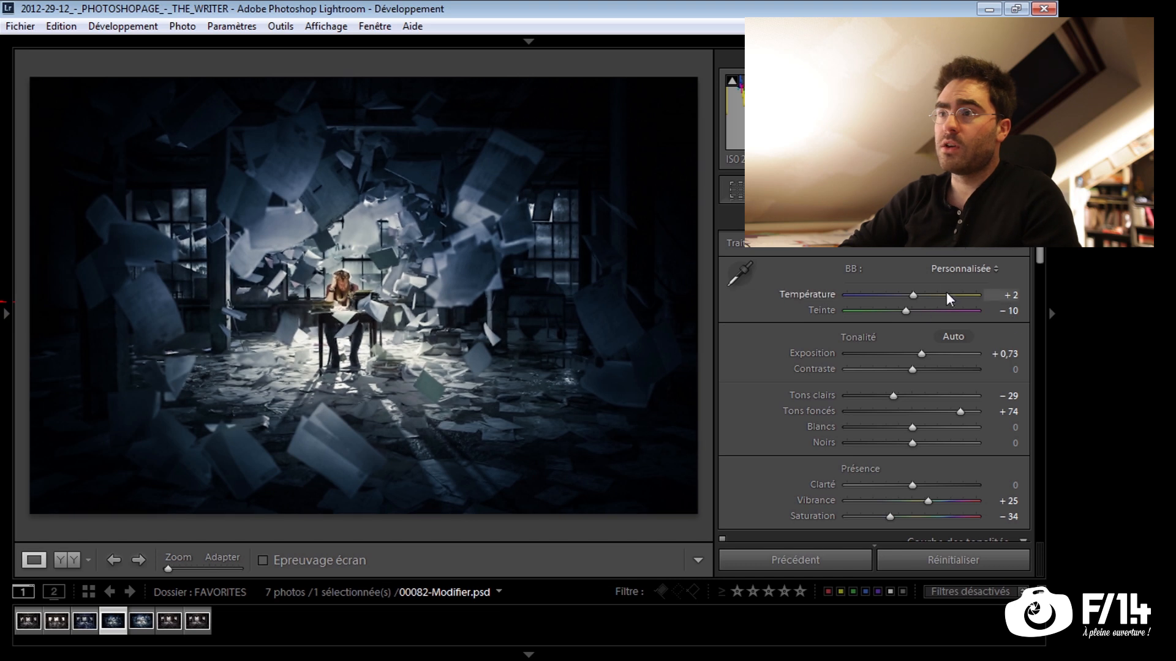
pyautogui.scroll(-2, 895, 349)
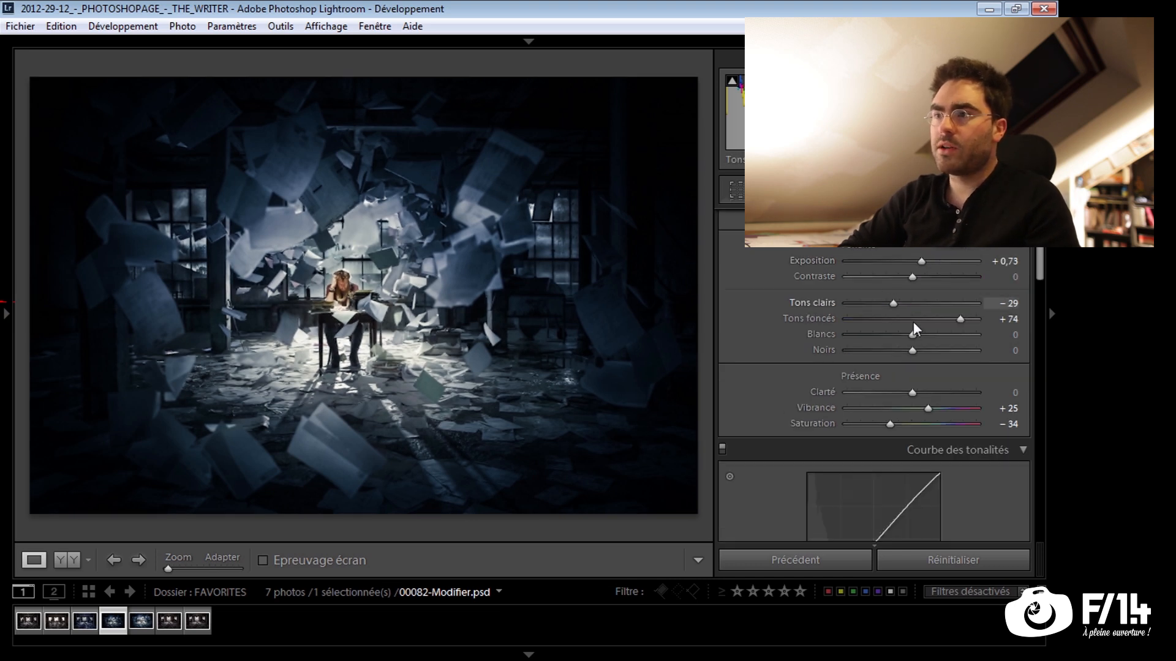
pyautogui.scroll(-1, 1039, 274)
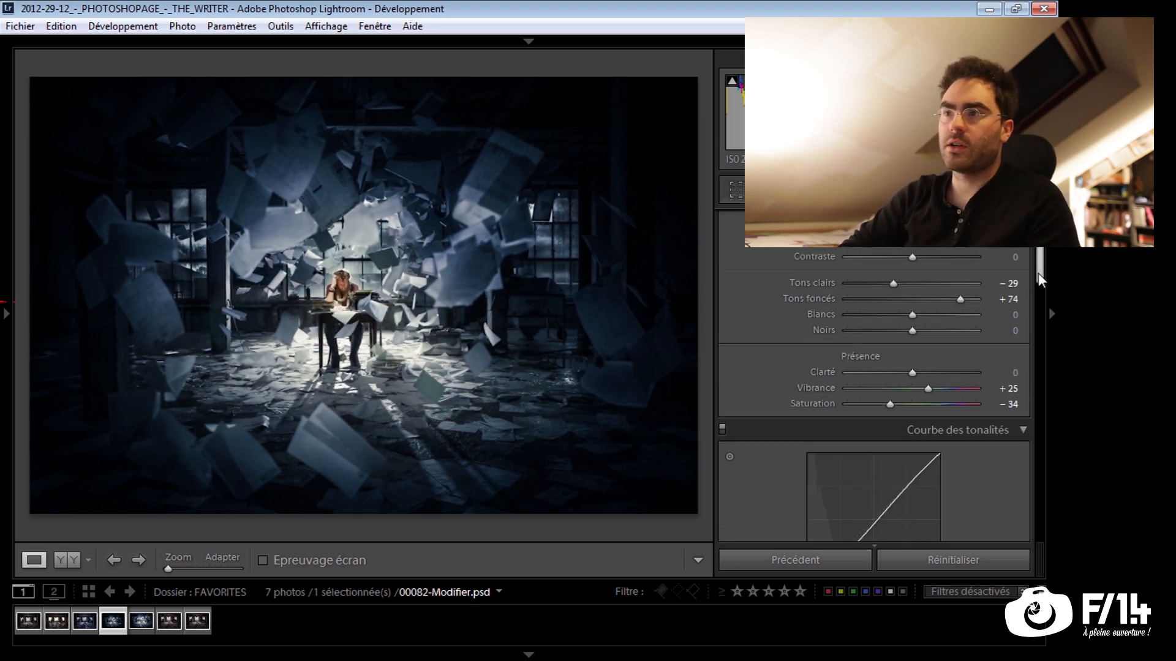
pyautogui.scroll(-3, 1034, 258)
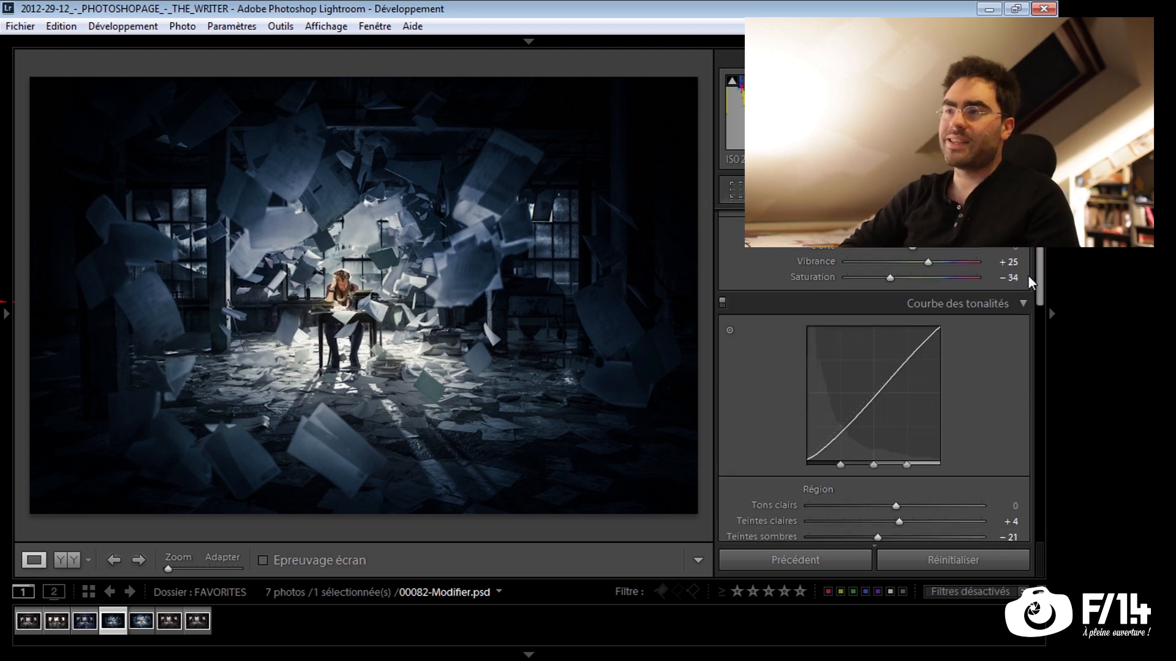
pyautogui.moveTo(1039, 288); pyautogui.dragTo(1041, 356)
pyautogui.scroll(-2, 1042, 362)
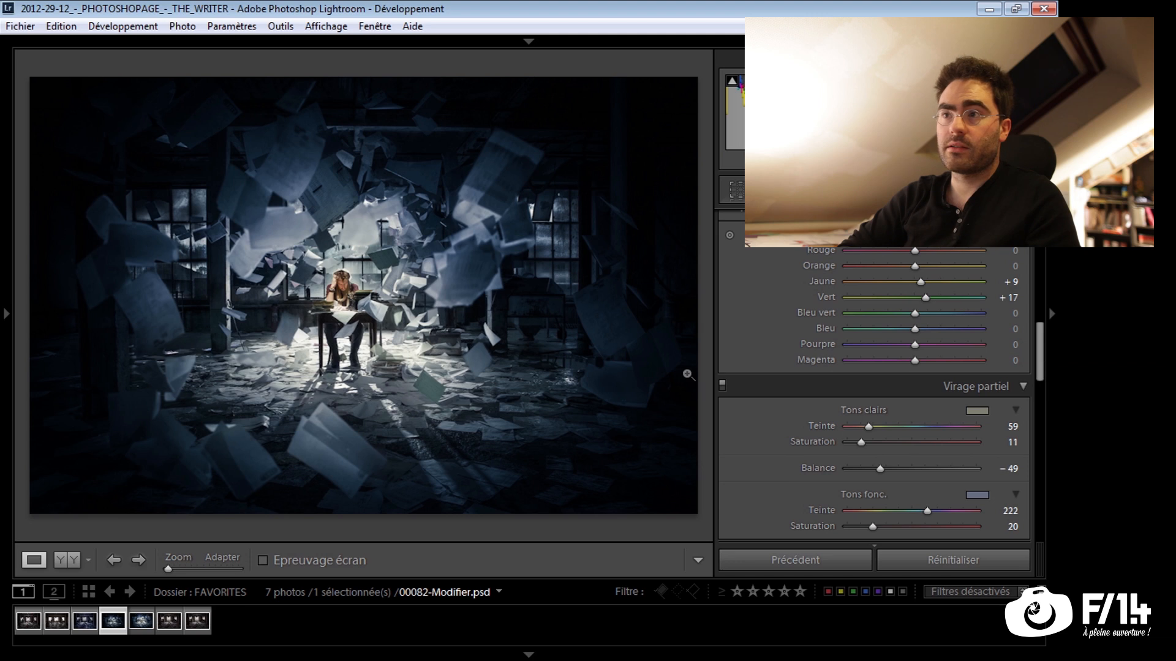
# Compare the photo with and without Virage partiel and set its Balance to -77
pyautogui.click(721, 384)
pyautogui.click(720, 385)
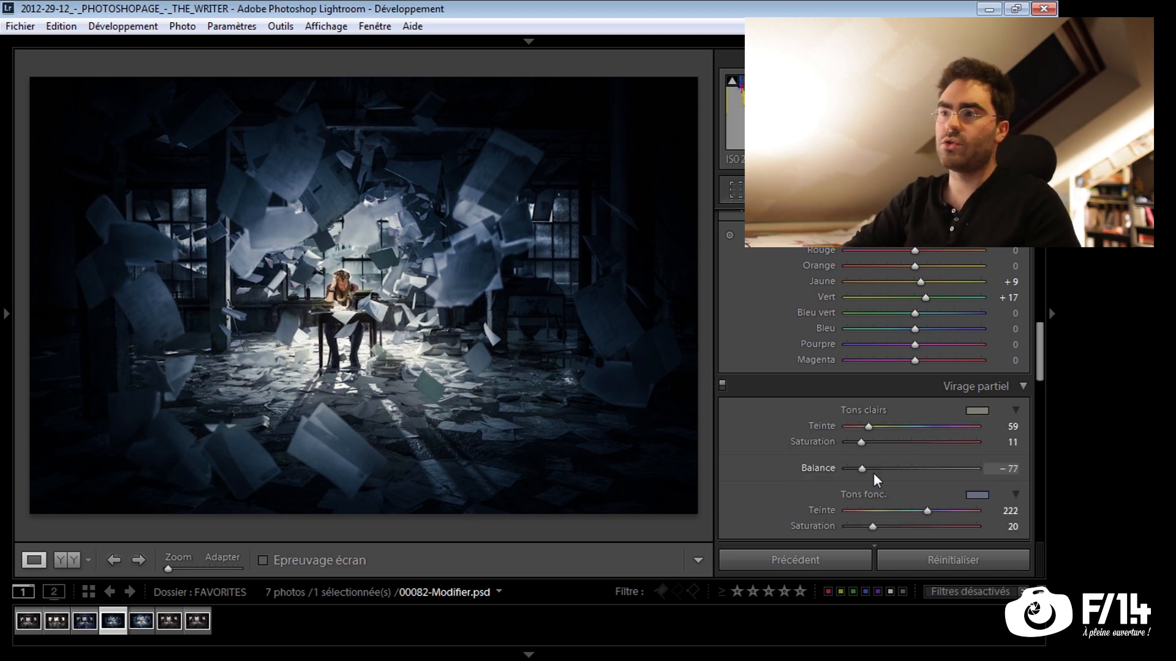
pyautogui.moveTo(875, 469); pyautogui.dragTo(864, 469)
# Examine the local brush corrections, activating the pin over the flying sheets to check its mask and settings
pyautogui.scroll(-10, 928, 469)
pyautogui.scroll(3, 905, 265)
pyautogui.scroll(-3, 916, 368)
pyautogui.scroll(-2, 917, 368)
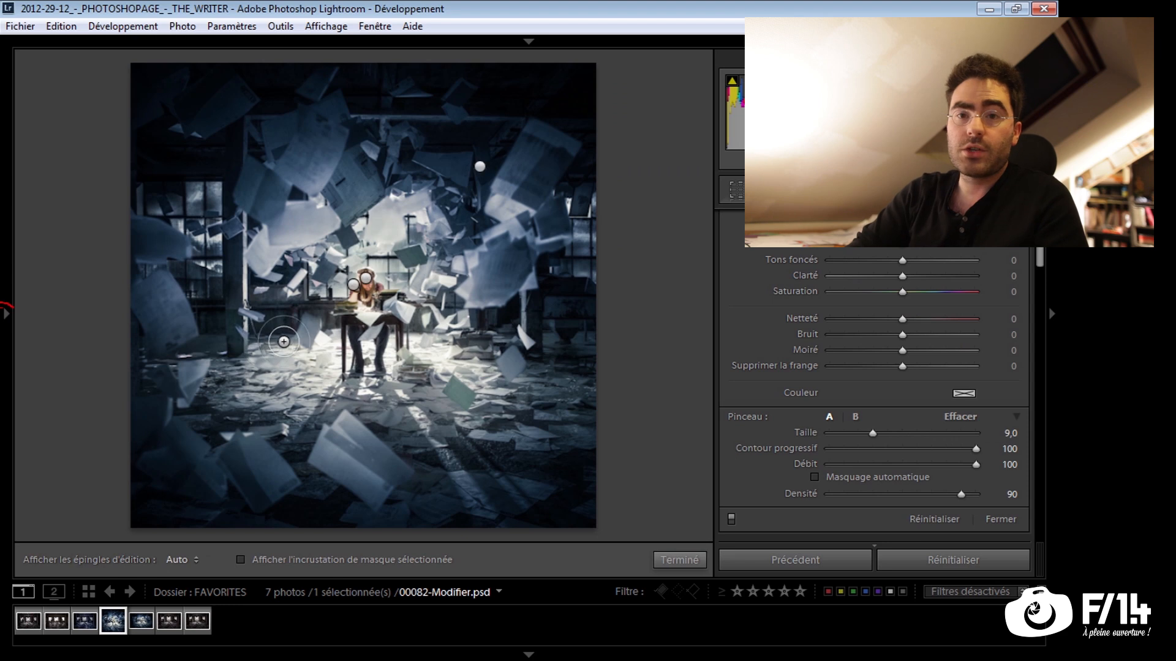
pyautogui.scroll(3, 912, 391)
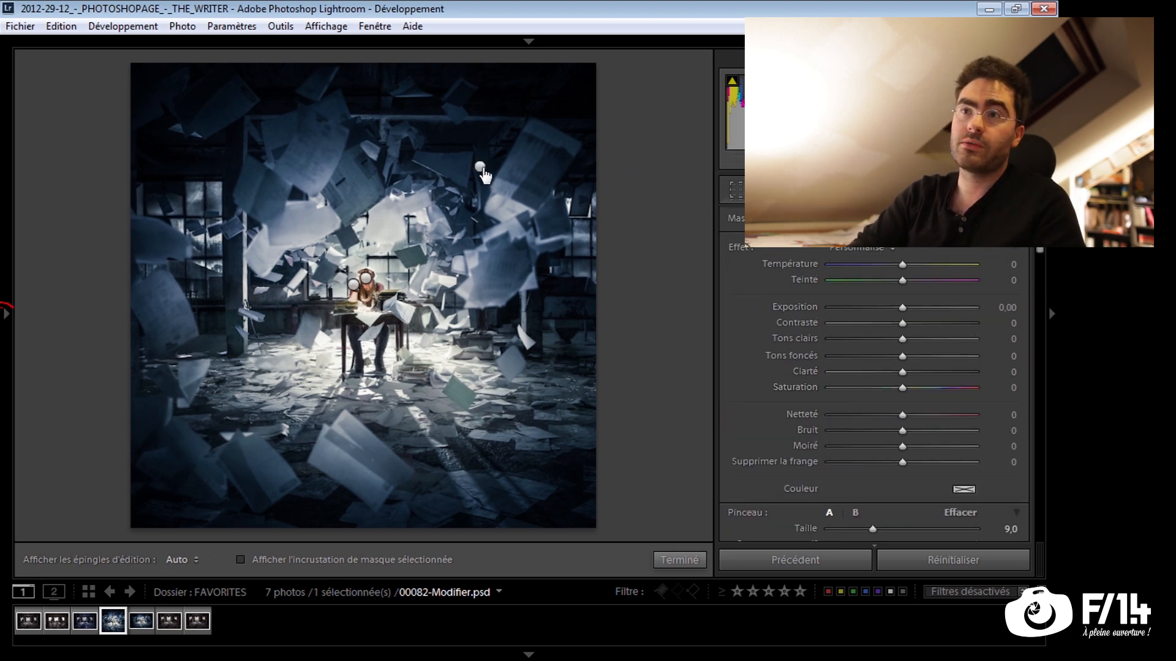
pyautogui.moveTo(483, 172)
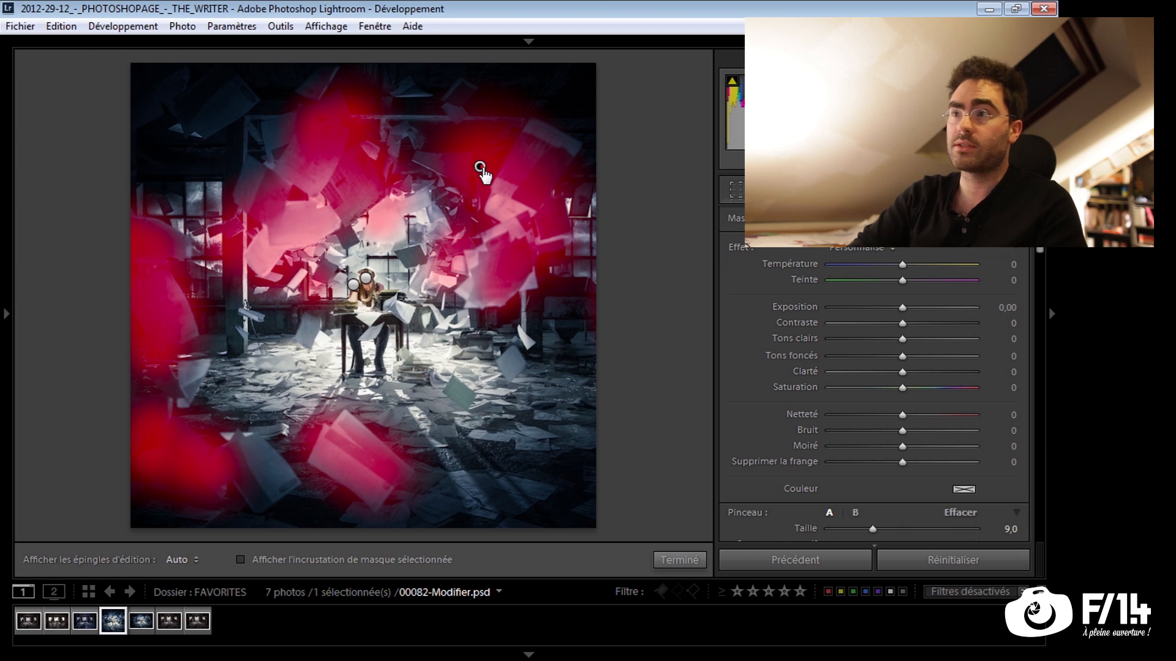
pyautogui.click(483, 172)
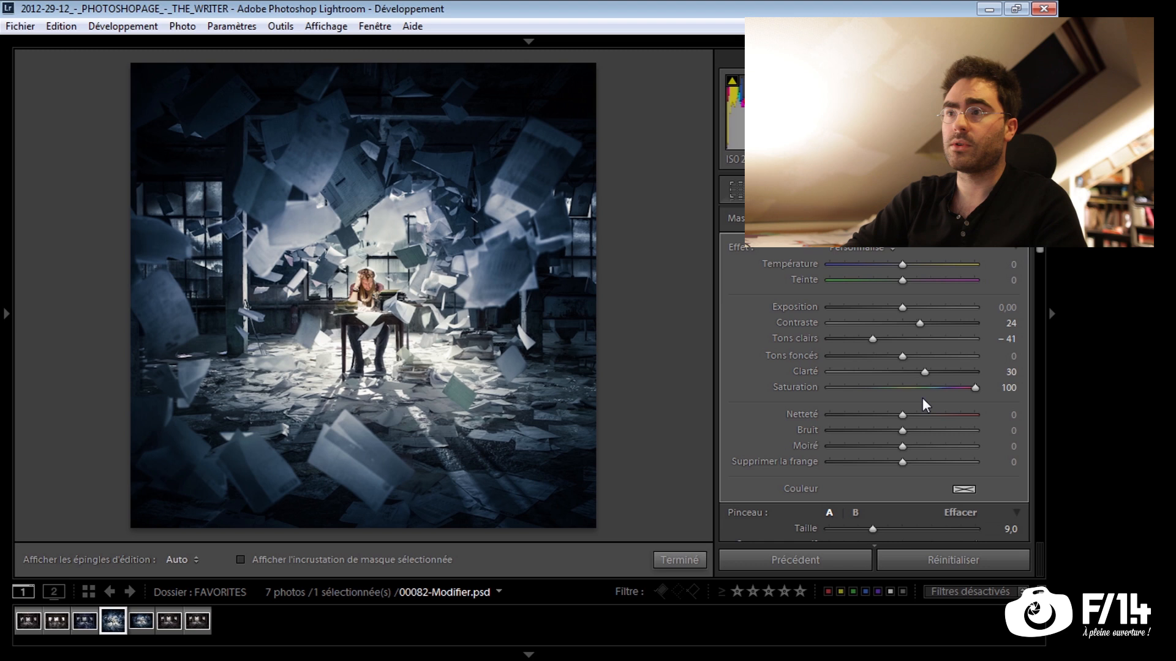
pyautogui.scroll(-3, 882, 346)
pyautogui.scroll(3, 997, 488)
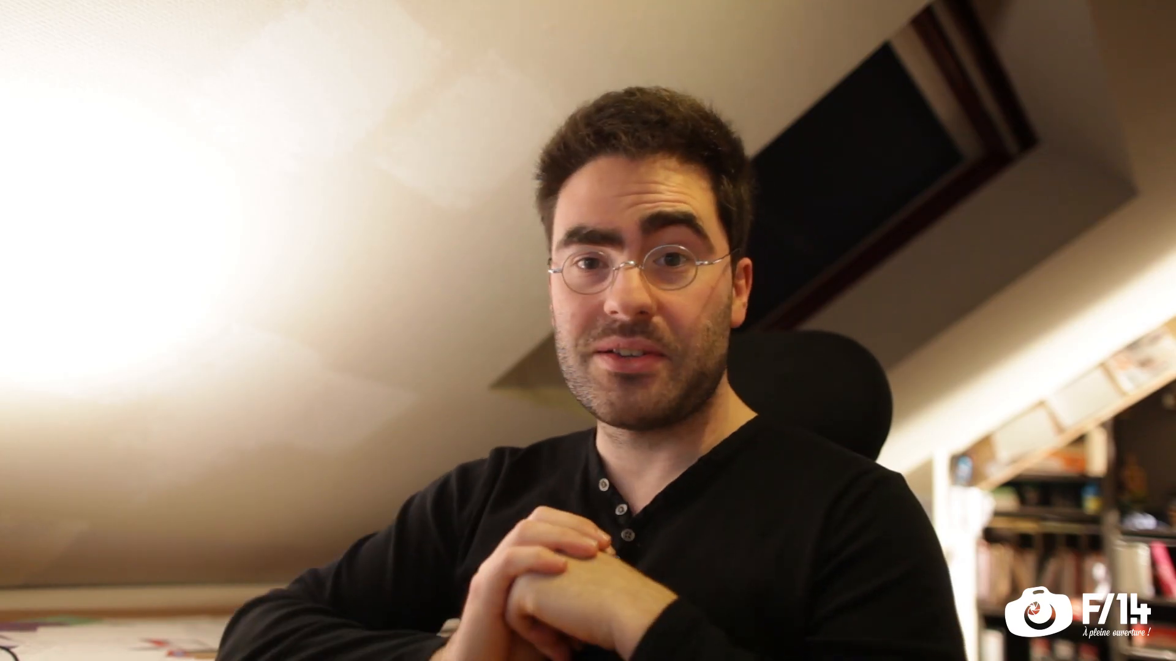